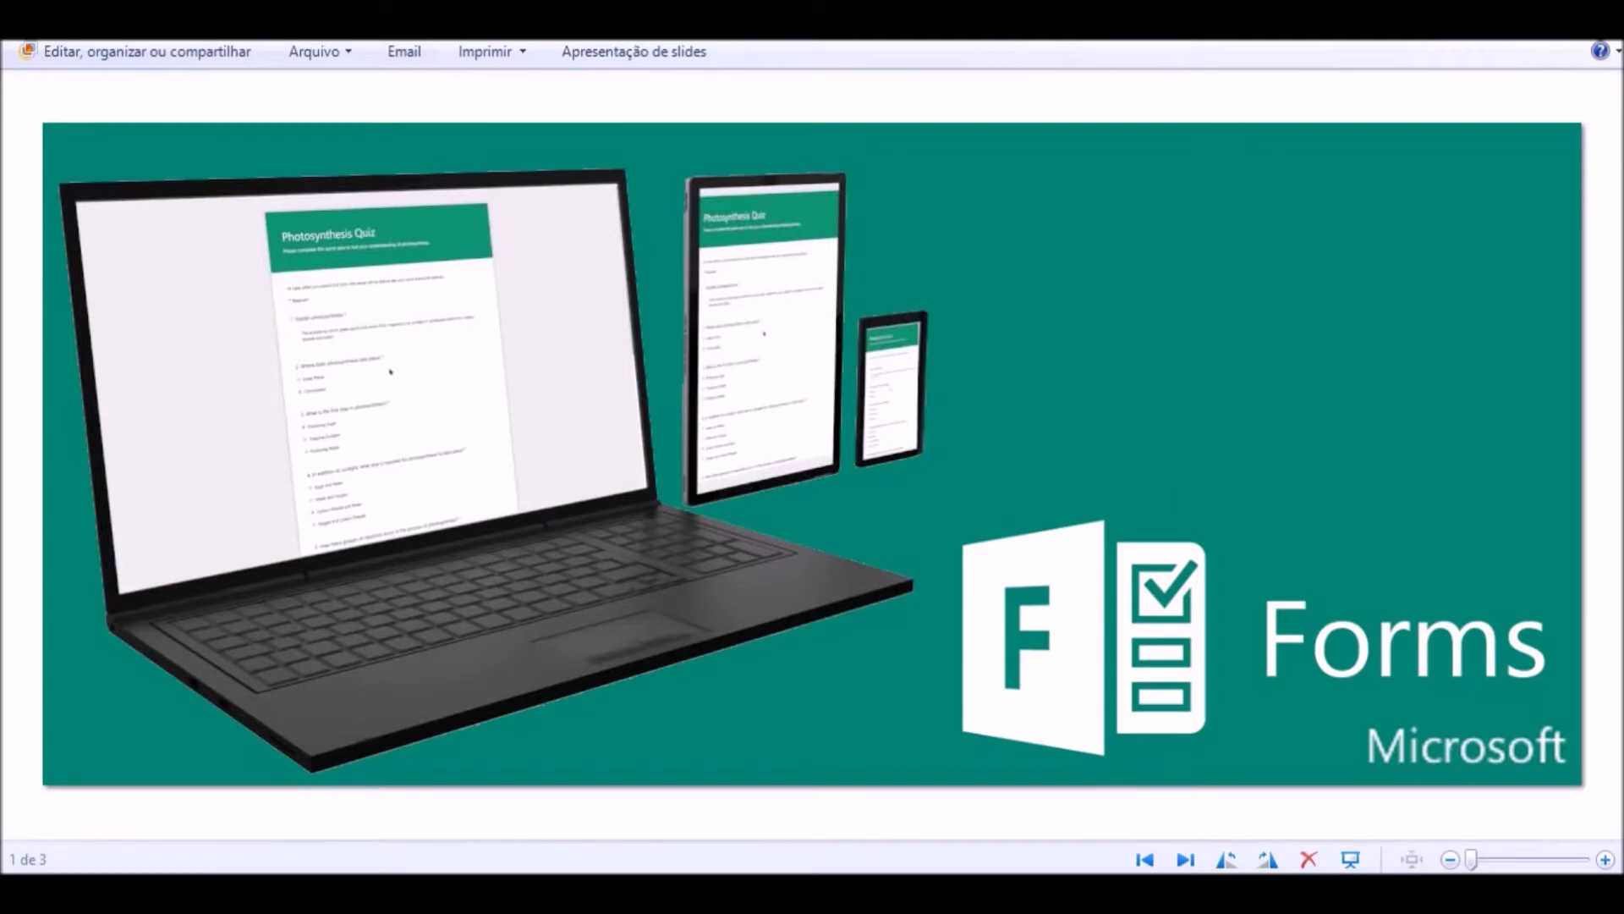
Switch to the browser and sign in to the institutional Office 365 account with its e-mail and password
key("alt+Tab")
key("alt+Tab")
key("alt+Tab")
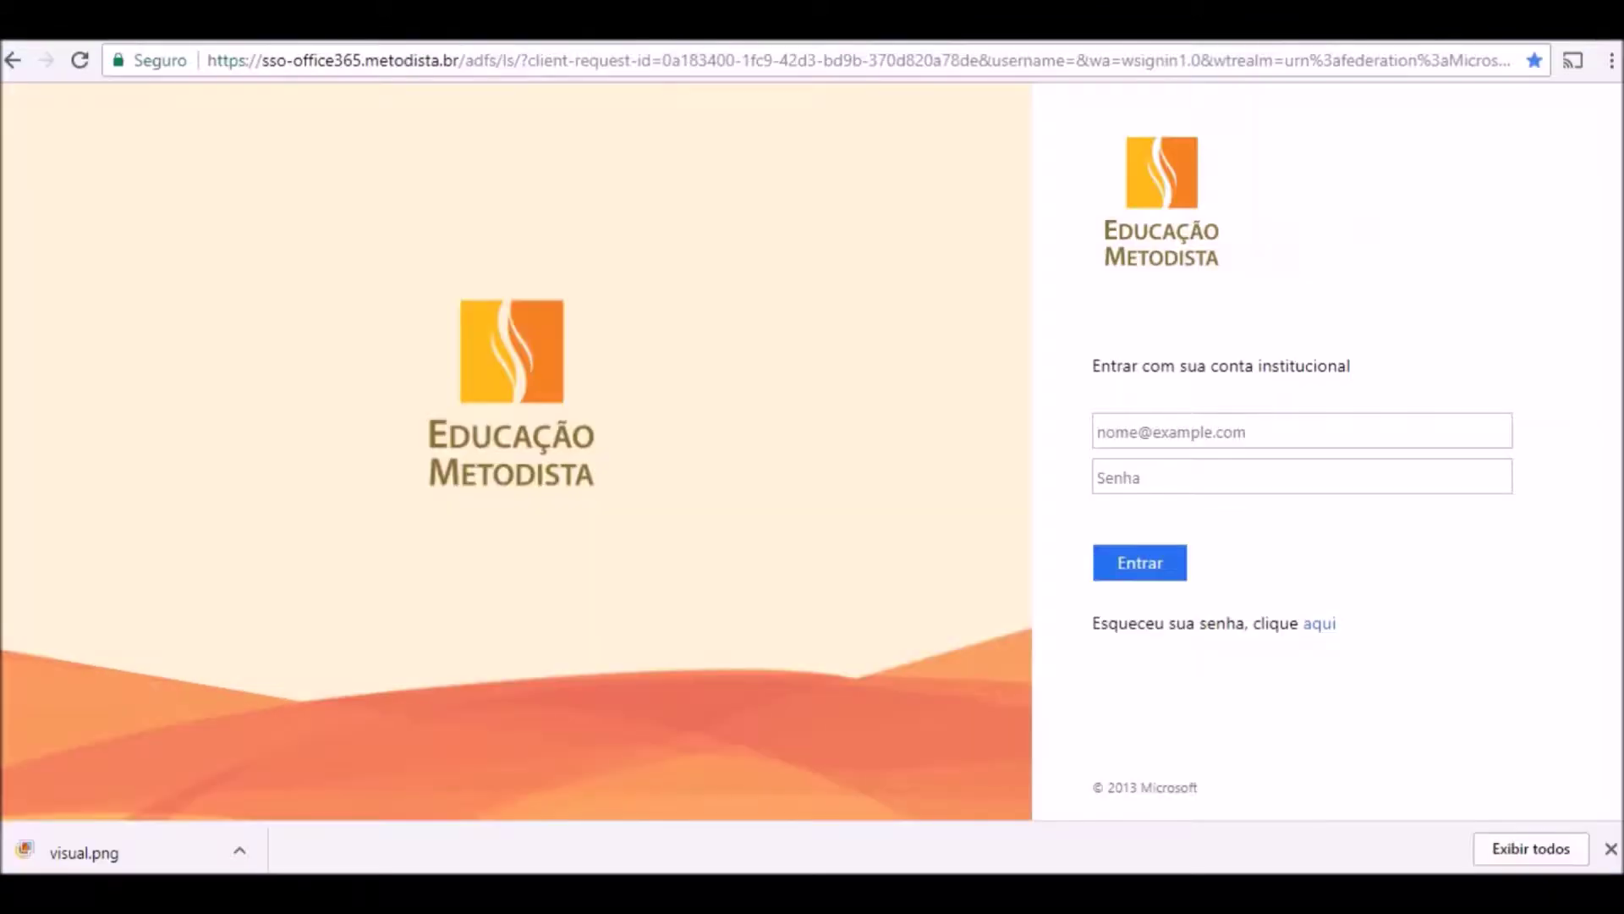
left_click(1301, 431)
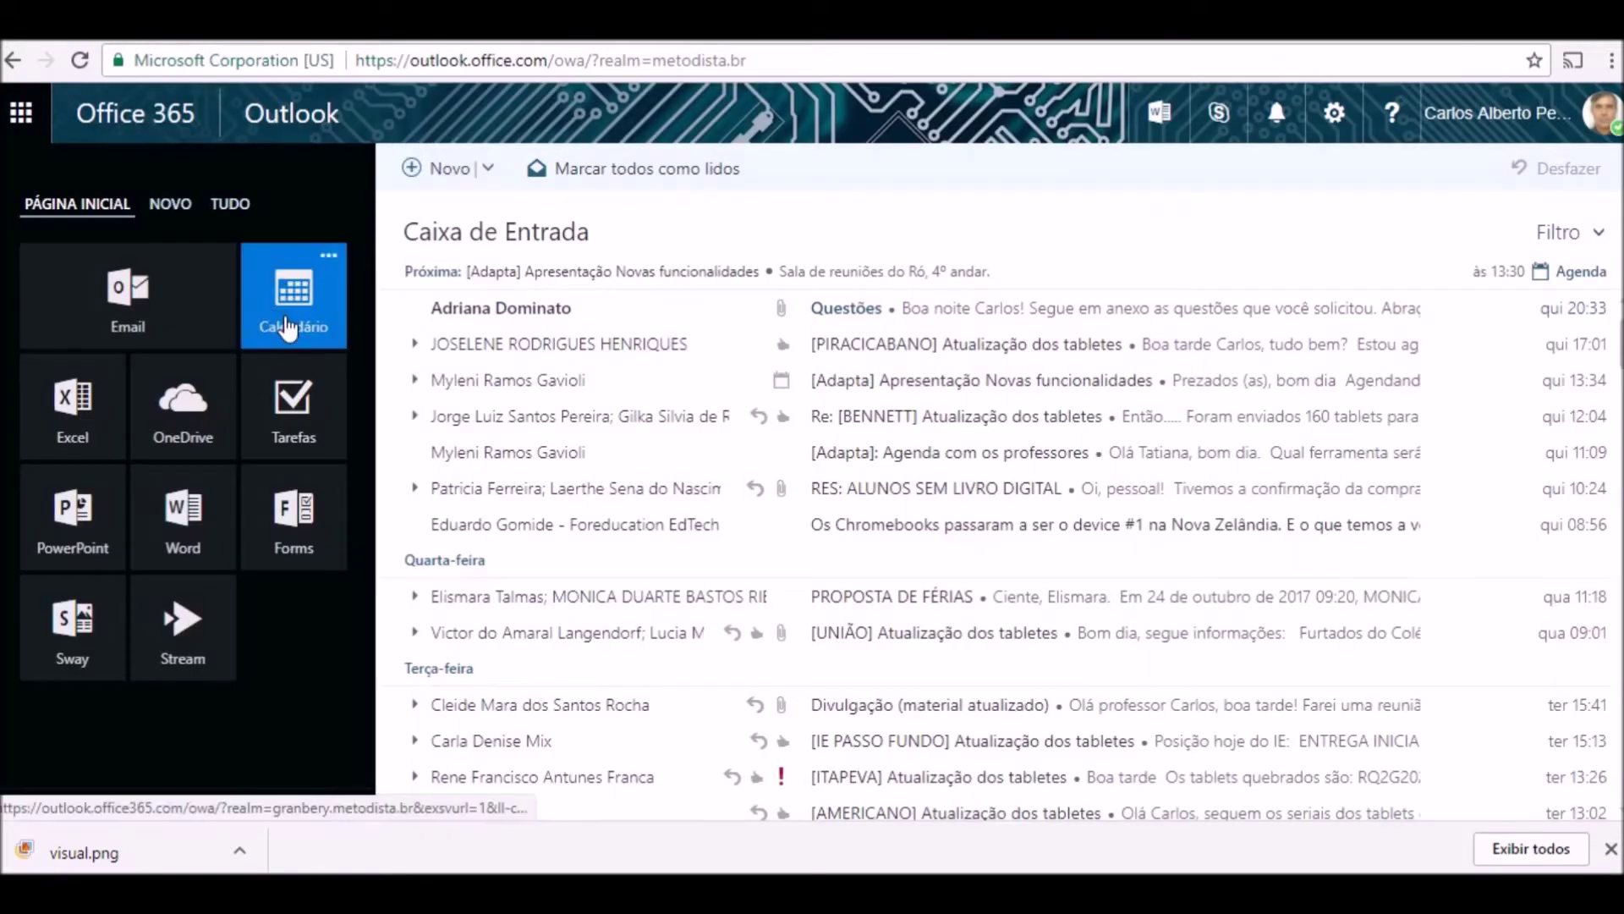
Open Forms from the Office 365 app launcher and create a new questionnaire (Novo Questionário)
left_click(29, 127)
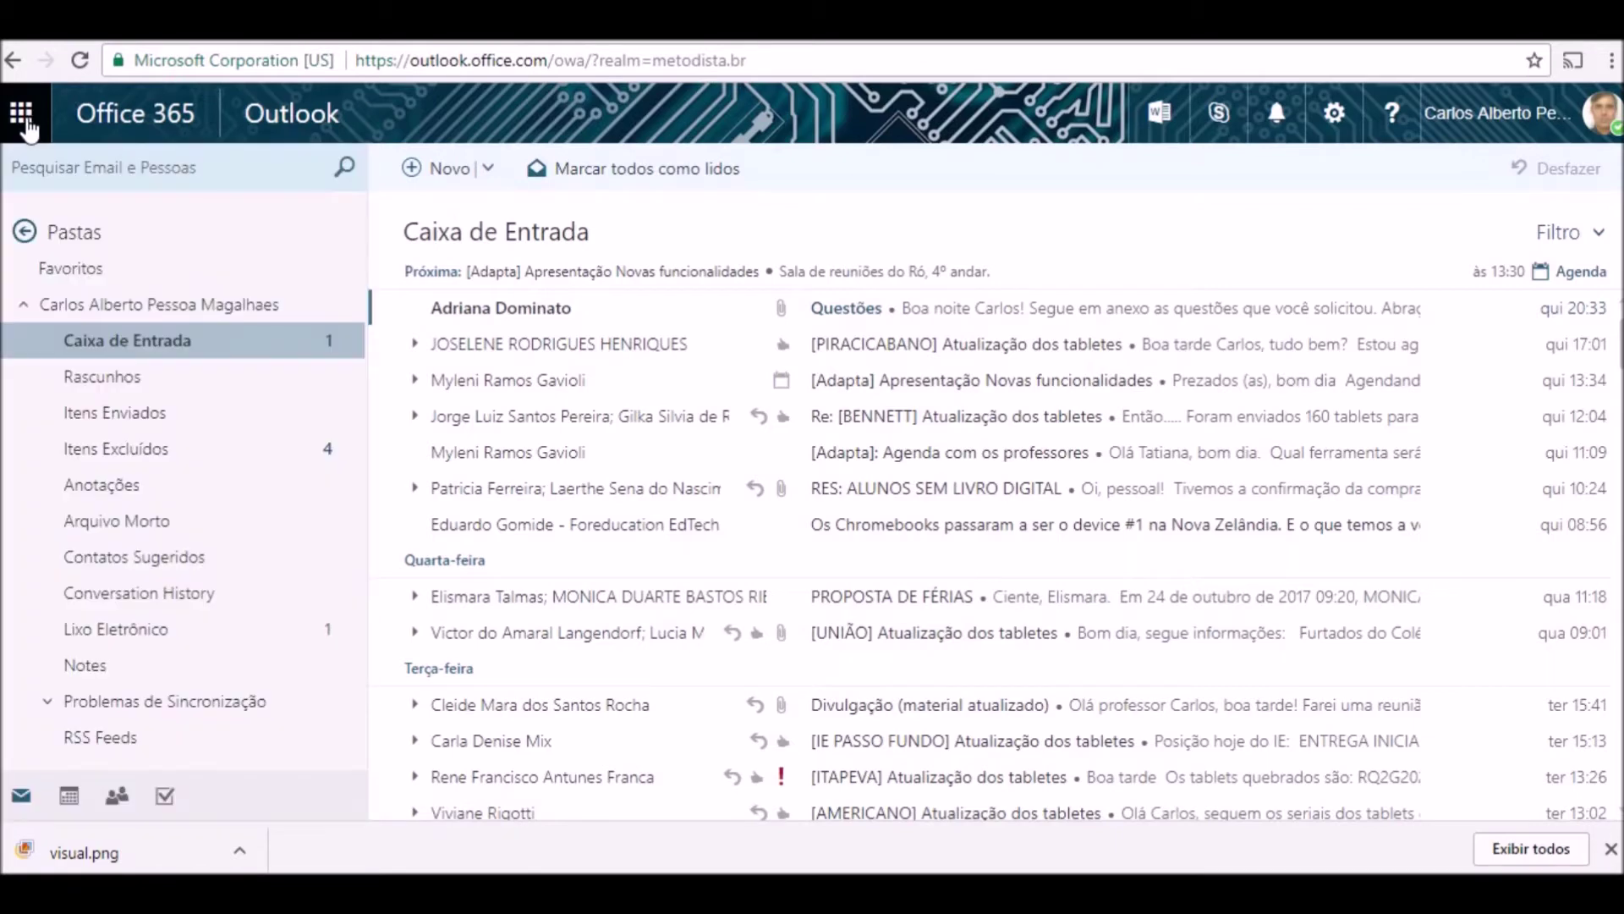
left_click(27, 126)
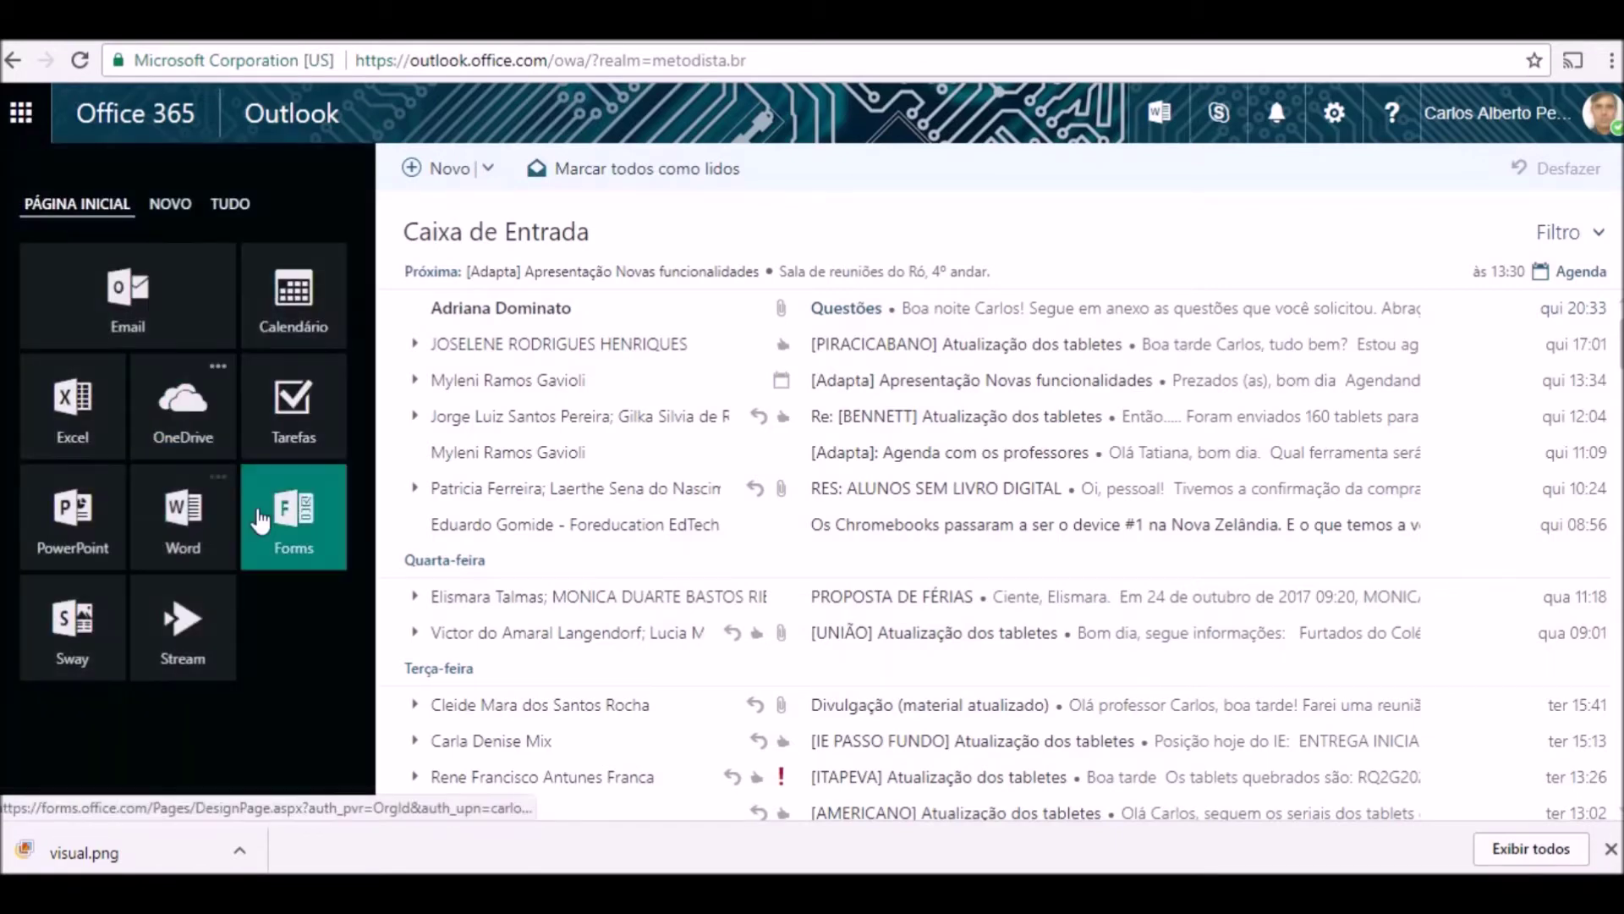
left_click(287, 533)
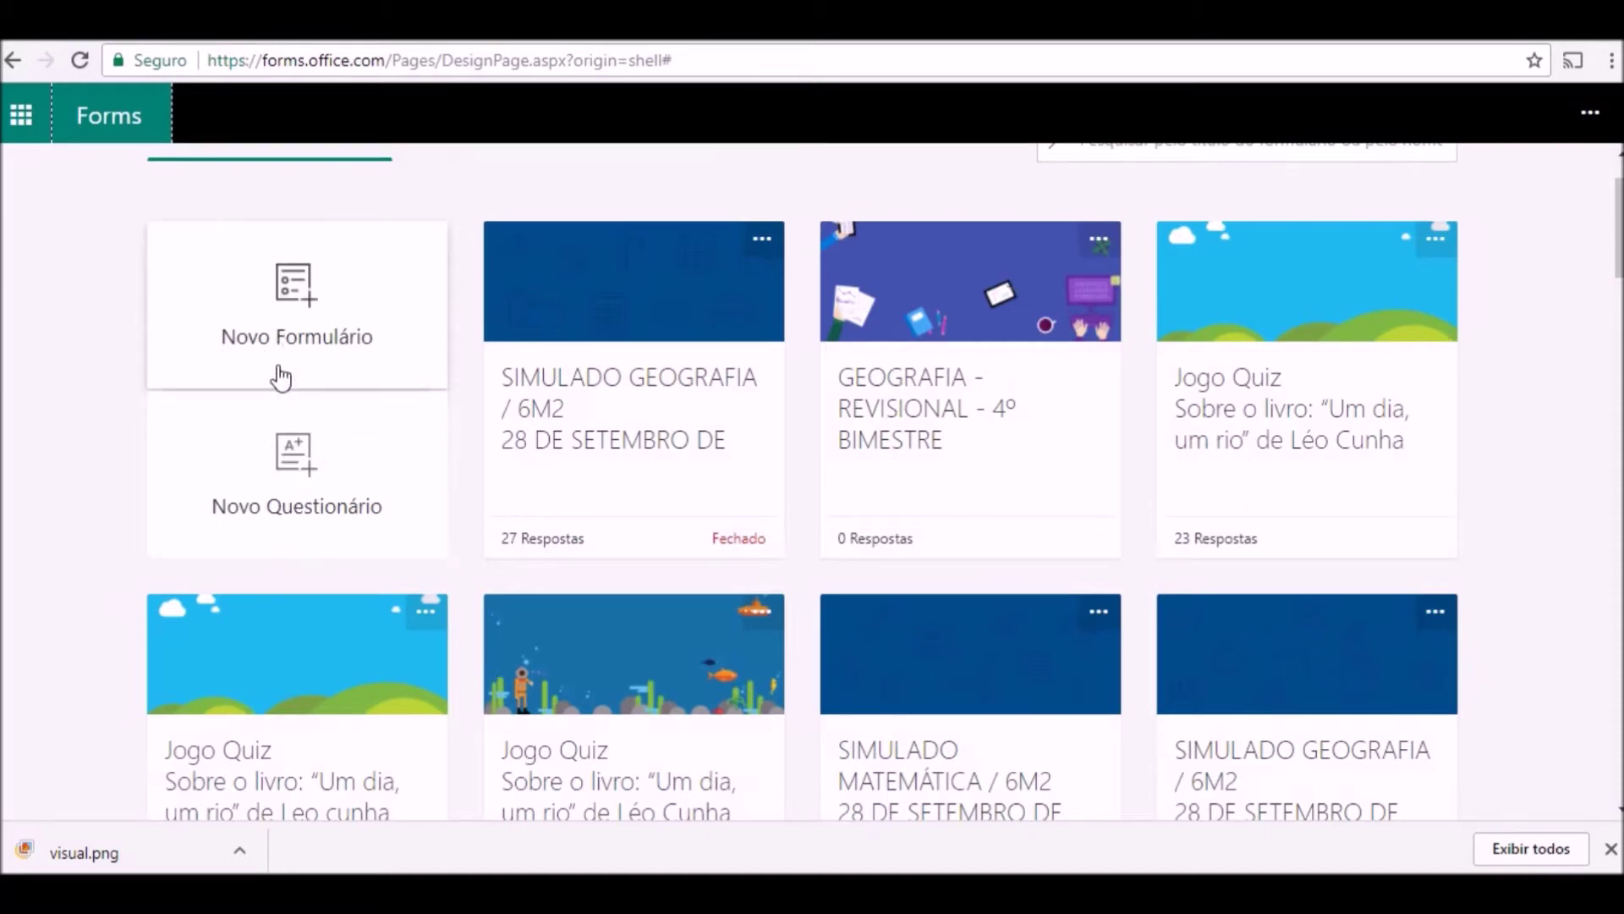
left_click(302, 485)
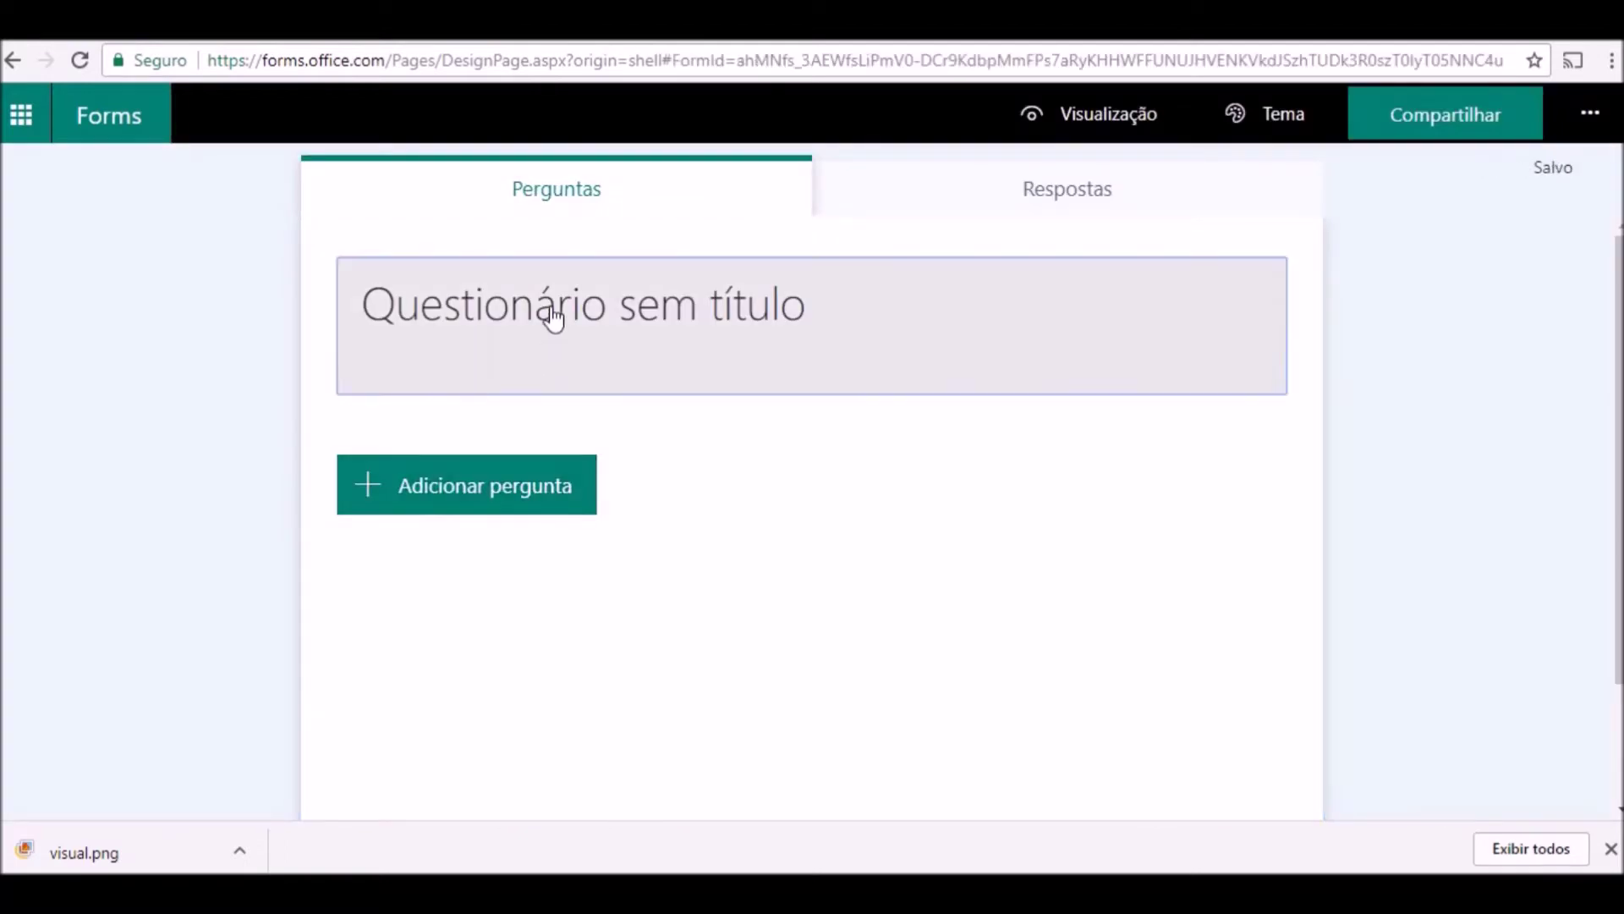
Open the new questionnaire's title and description for editing
left_click(551, 314)
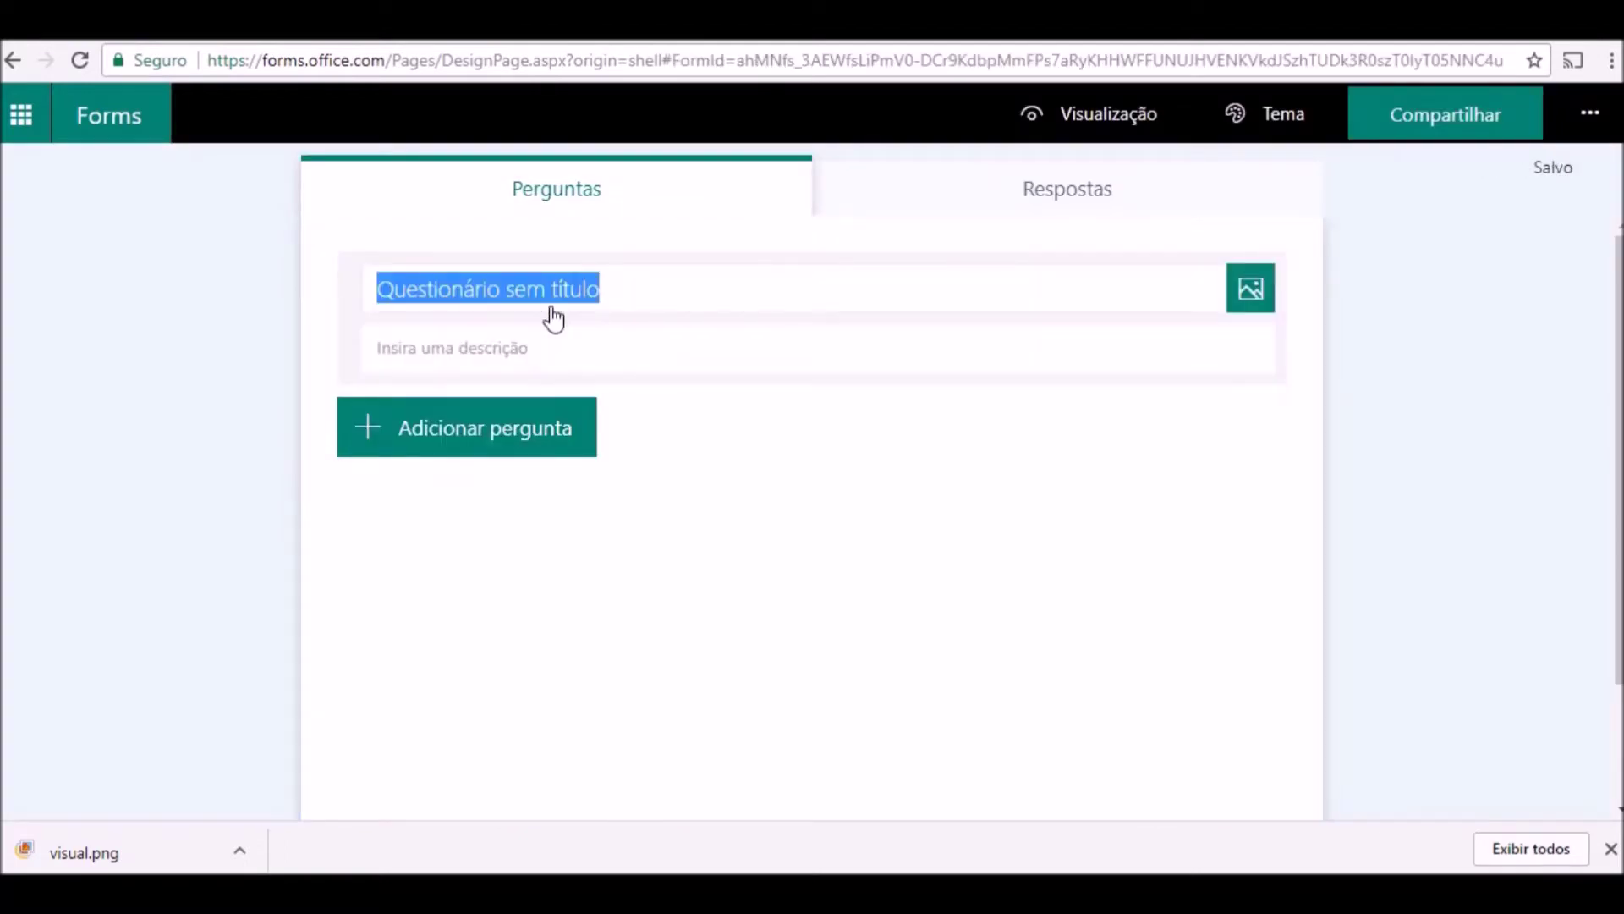
left_click(524, 353)
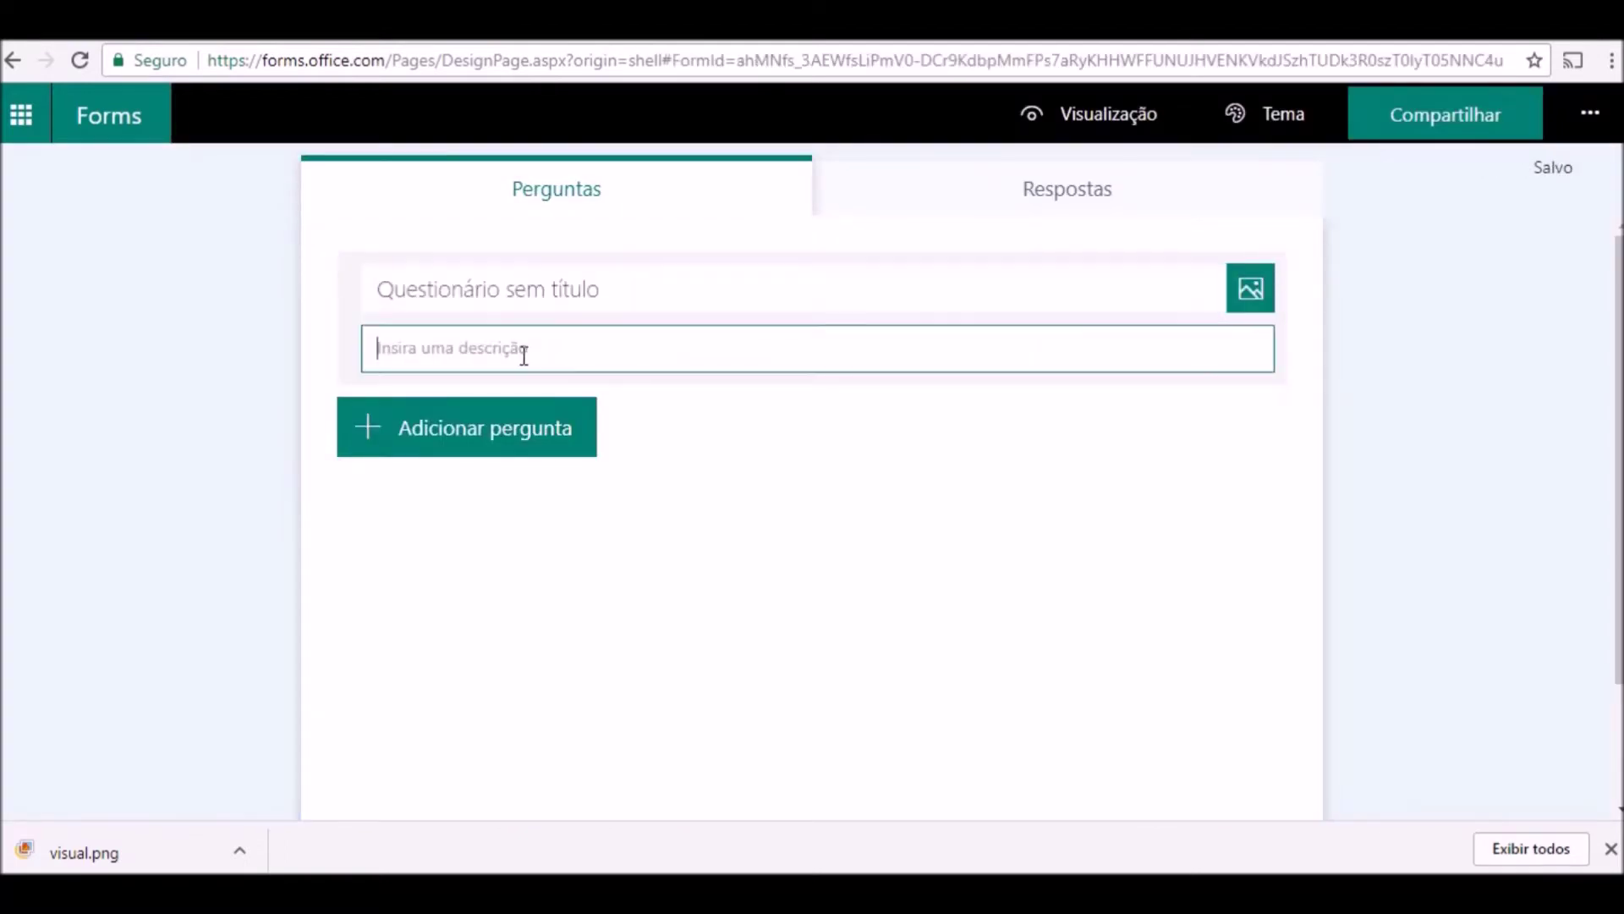
left_click(555, 284)
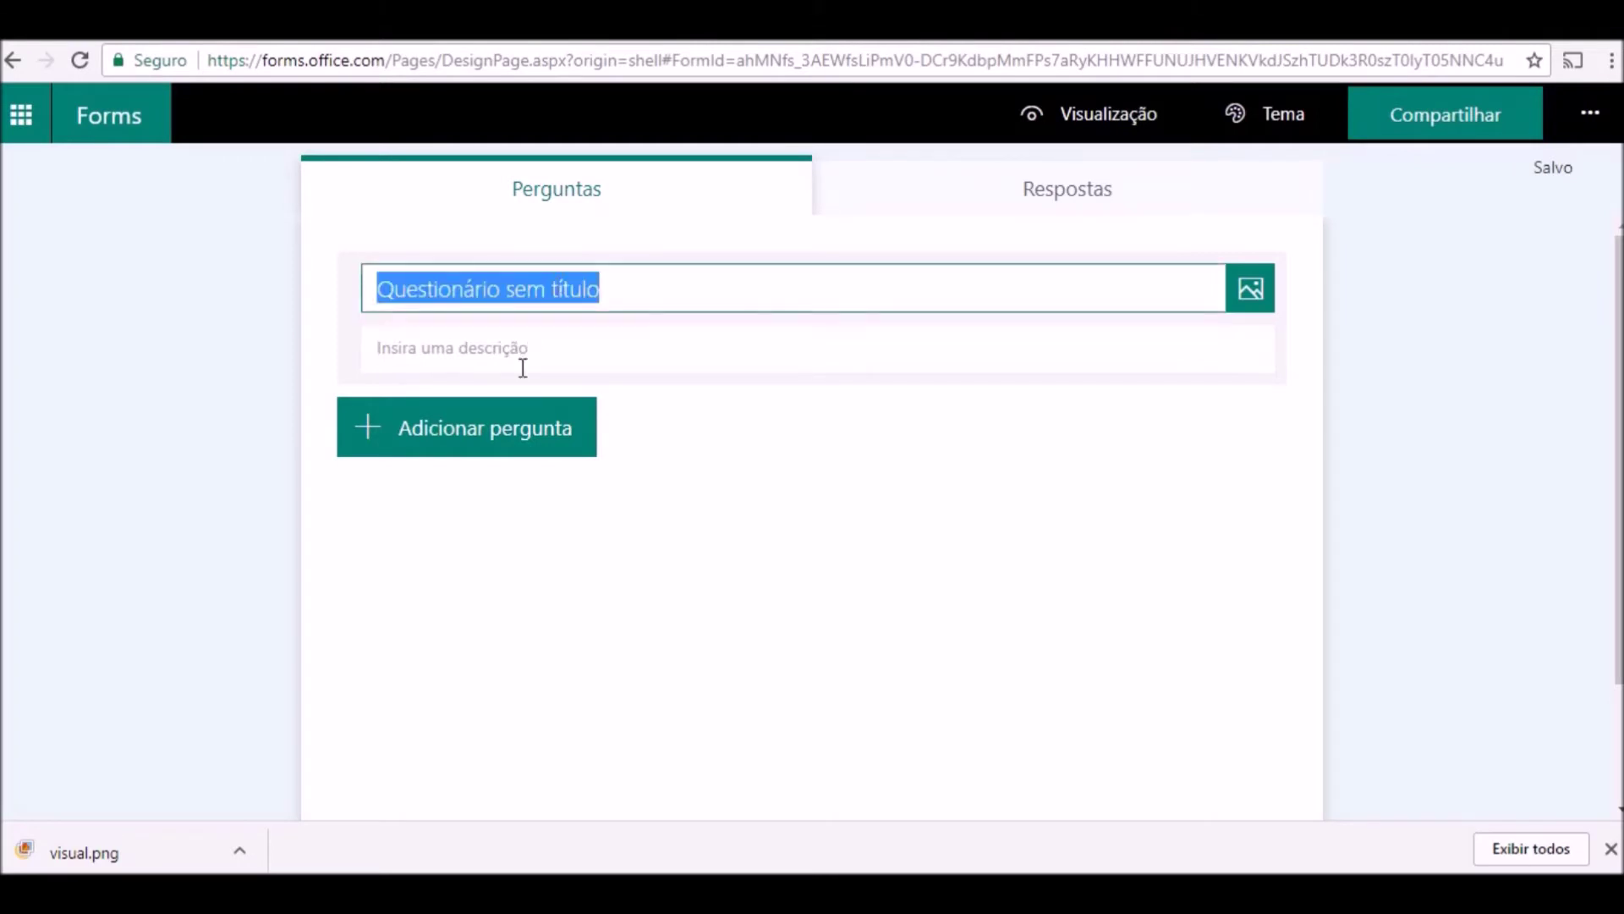
Add a multiple-choice question (Opção) and extend it to five answer options
left_click(440, 438)
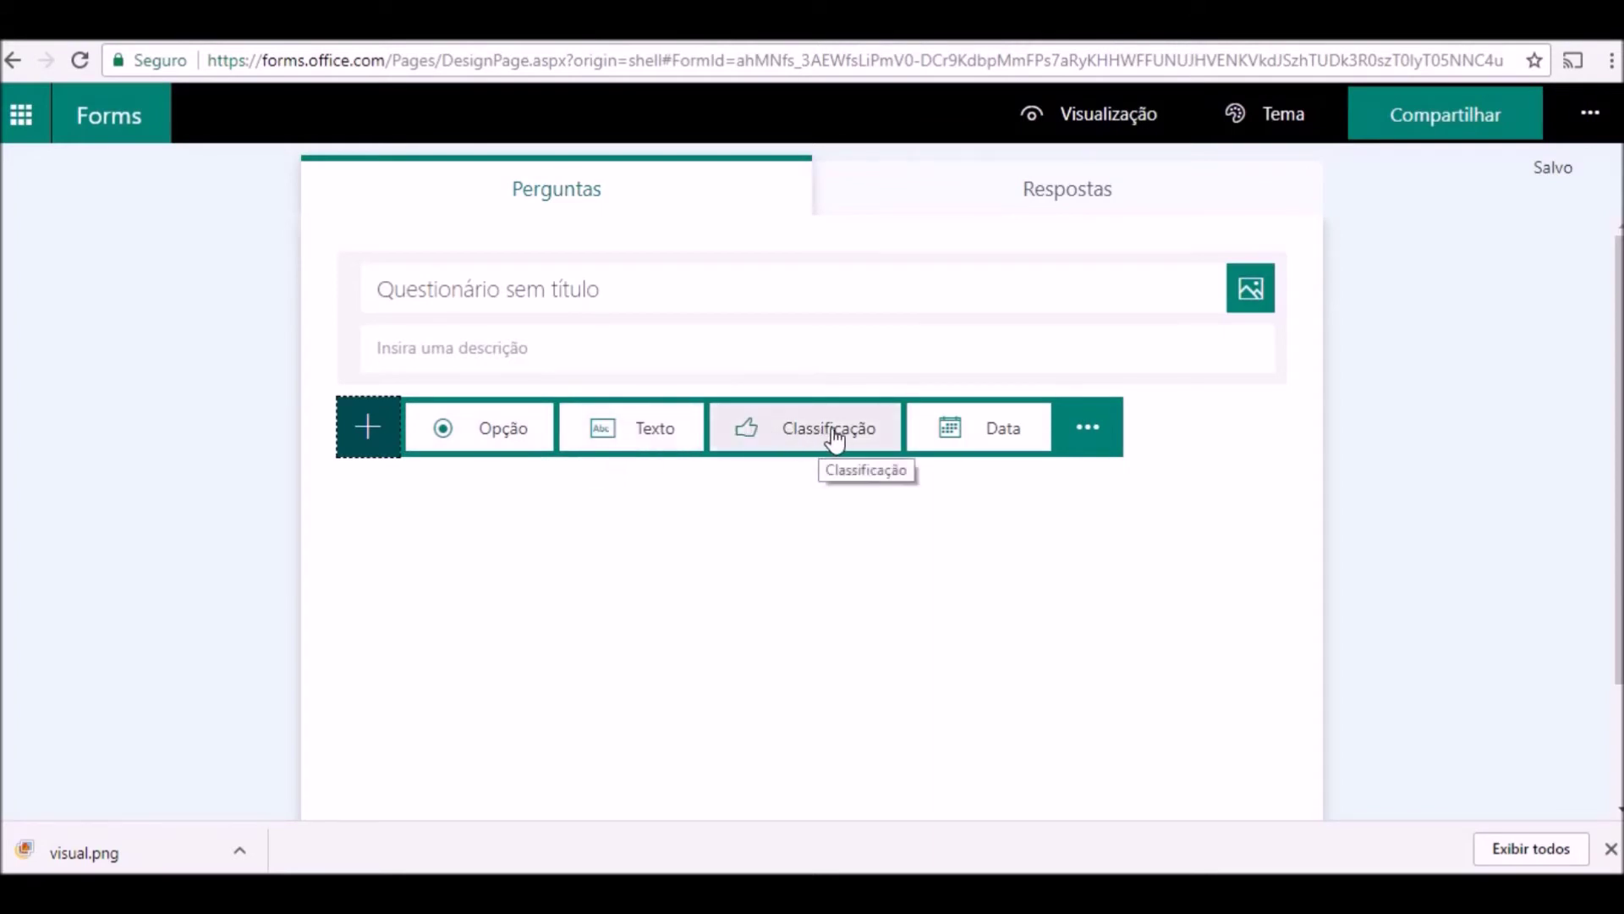
left_click(1083, 433)
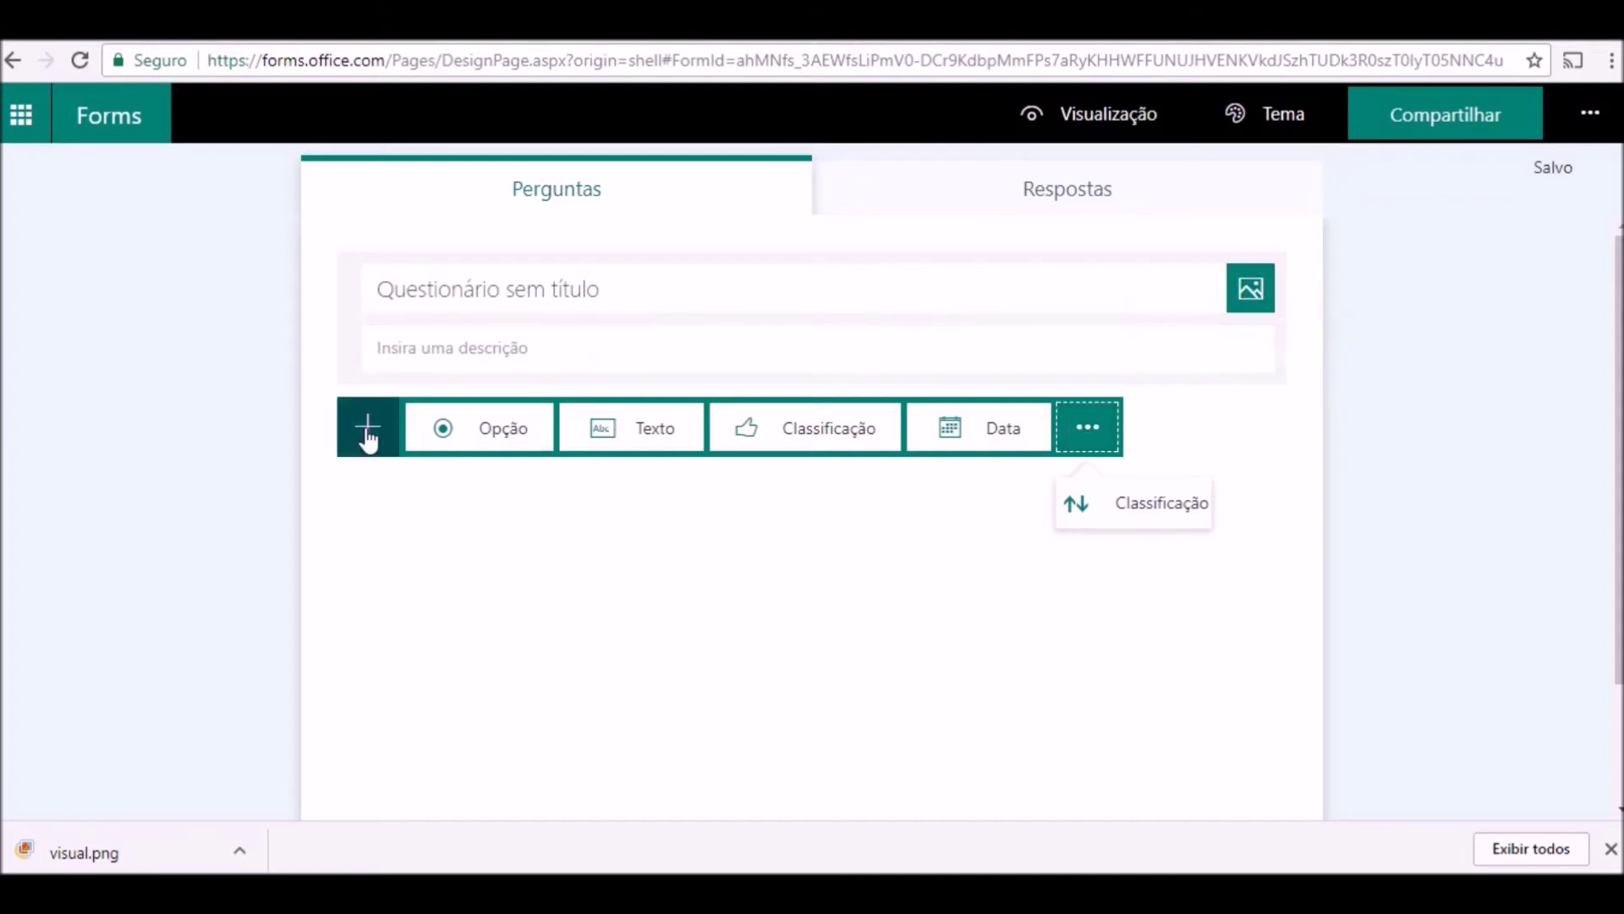
left_click(471, 431)
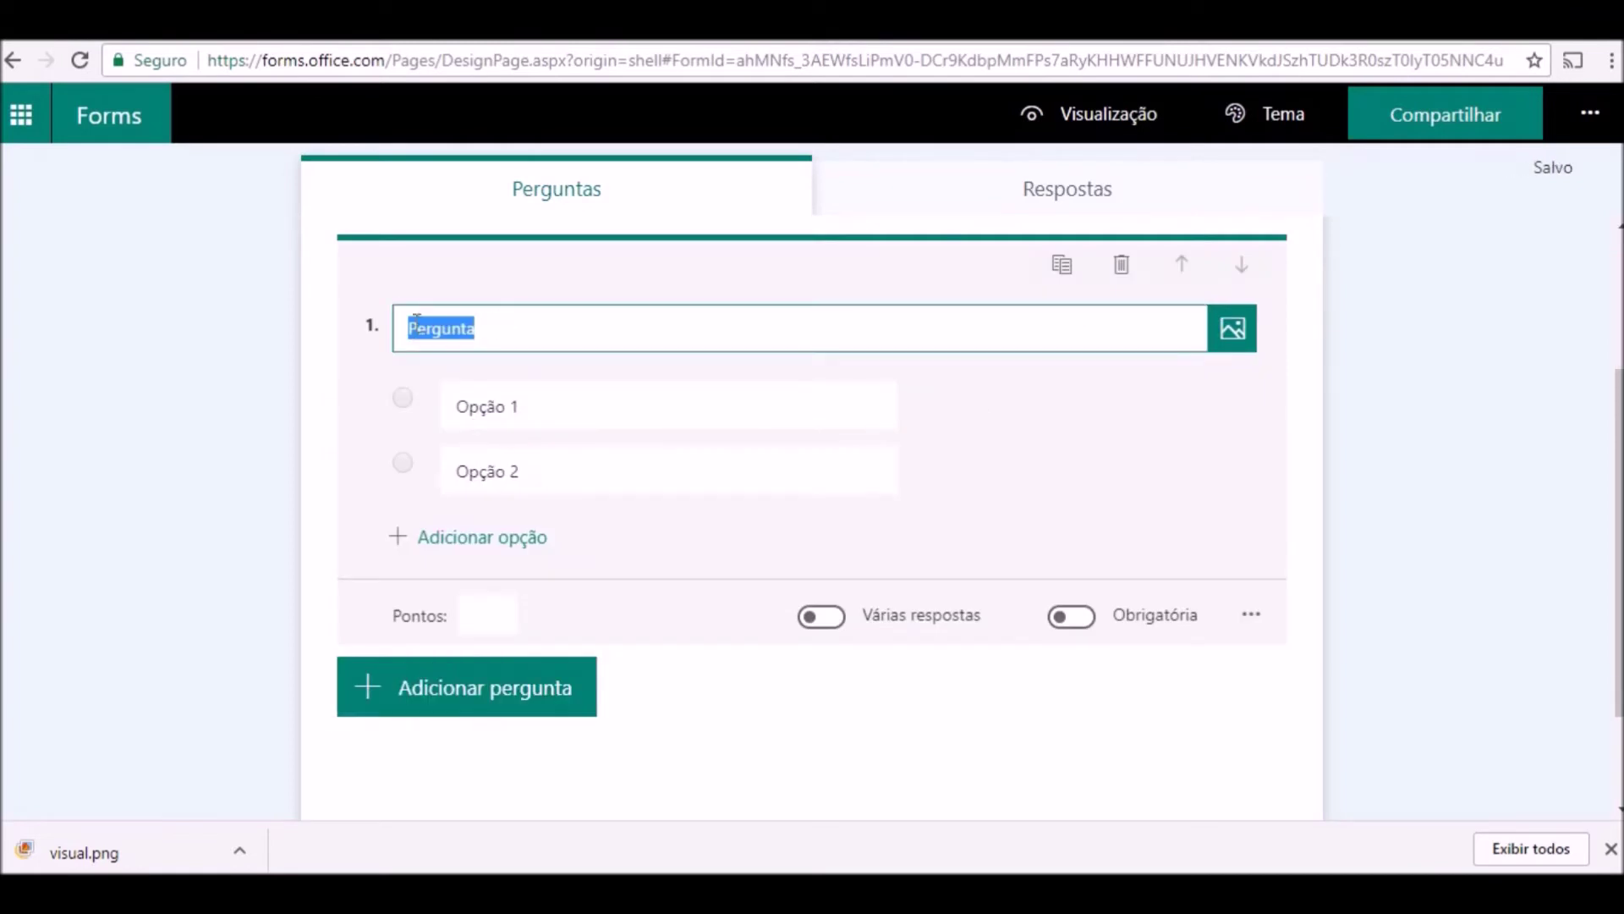
left_click(498, 537)
left_click(493, 608)
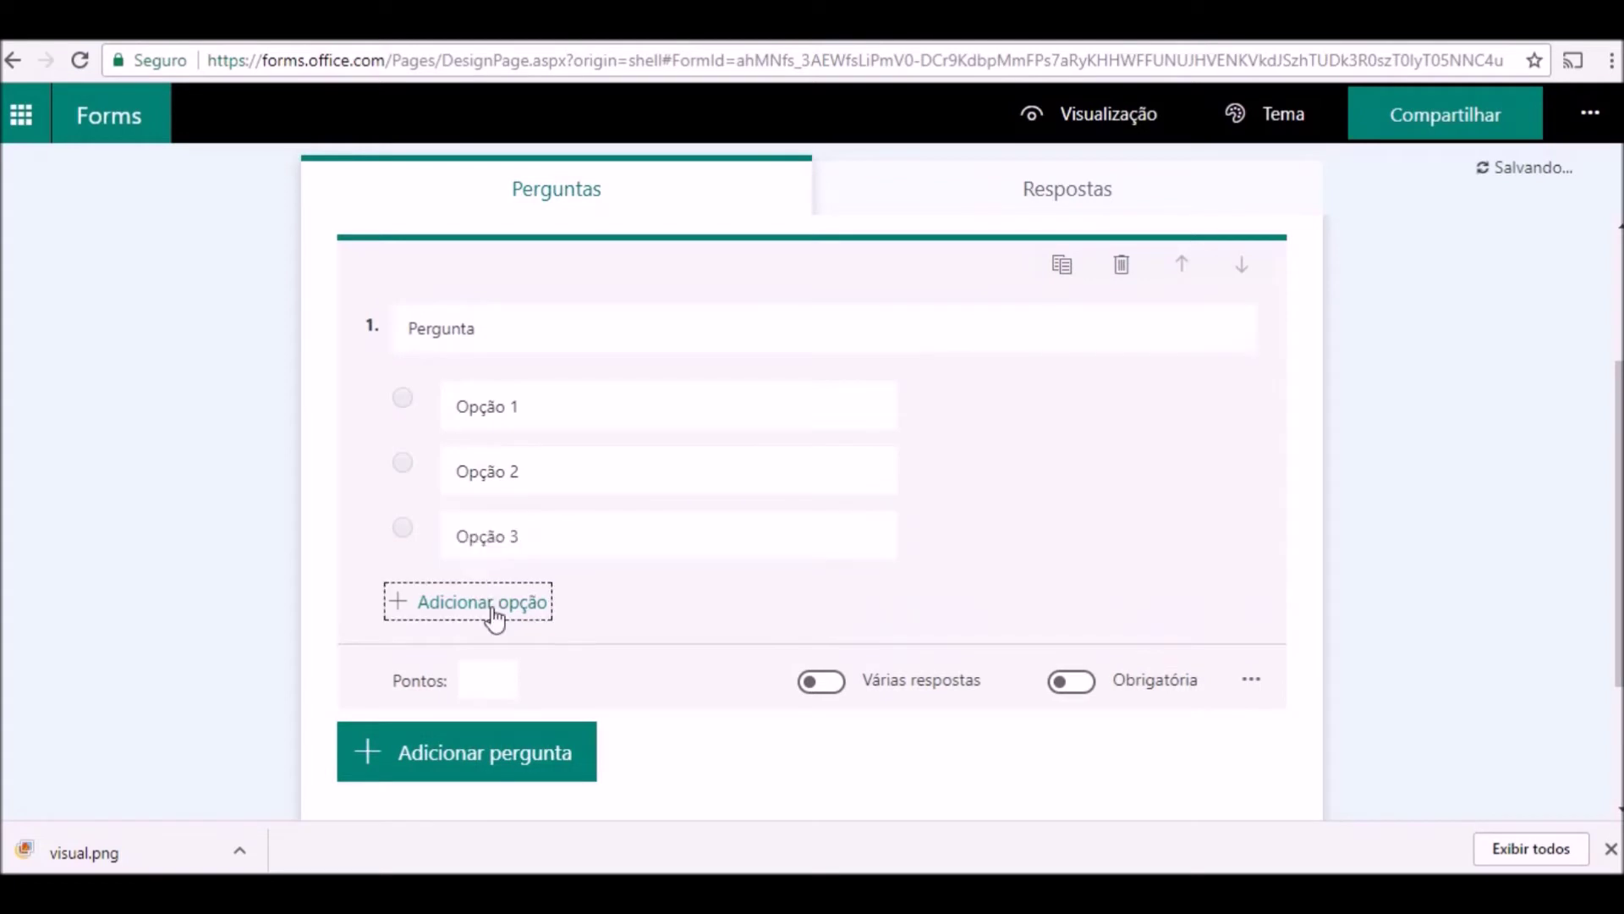
left_click(487, 674)
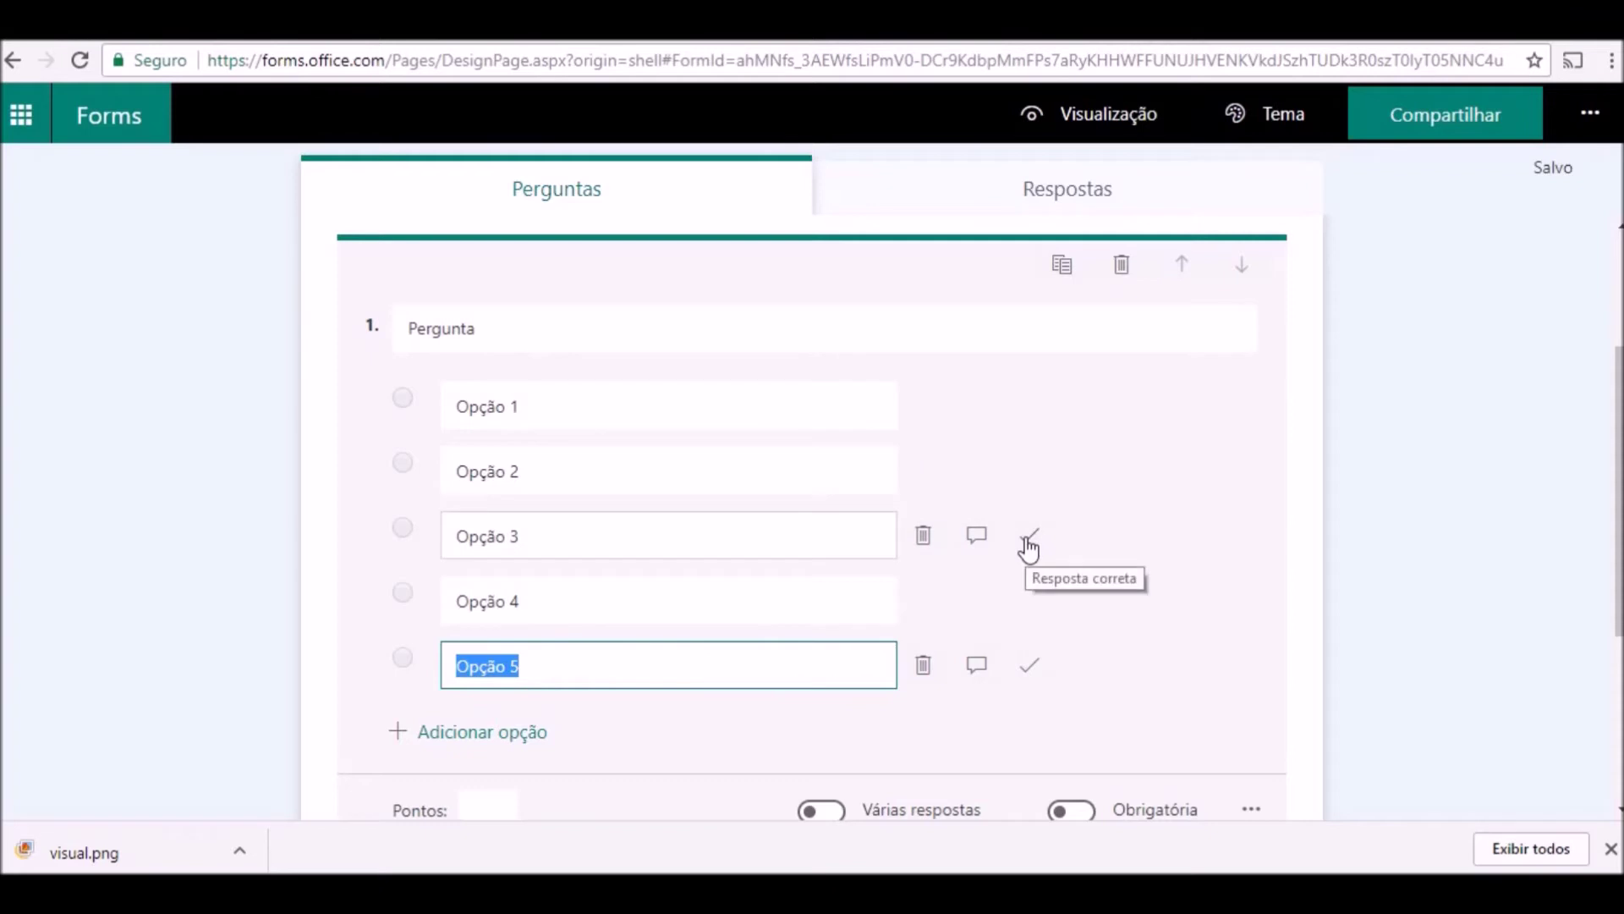
Mark Opção 3 as the correct answer and make the first question required
left_click(1029, 544)
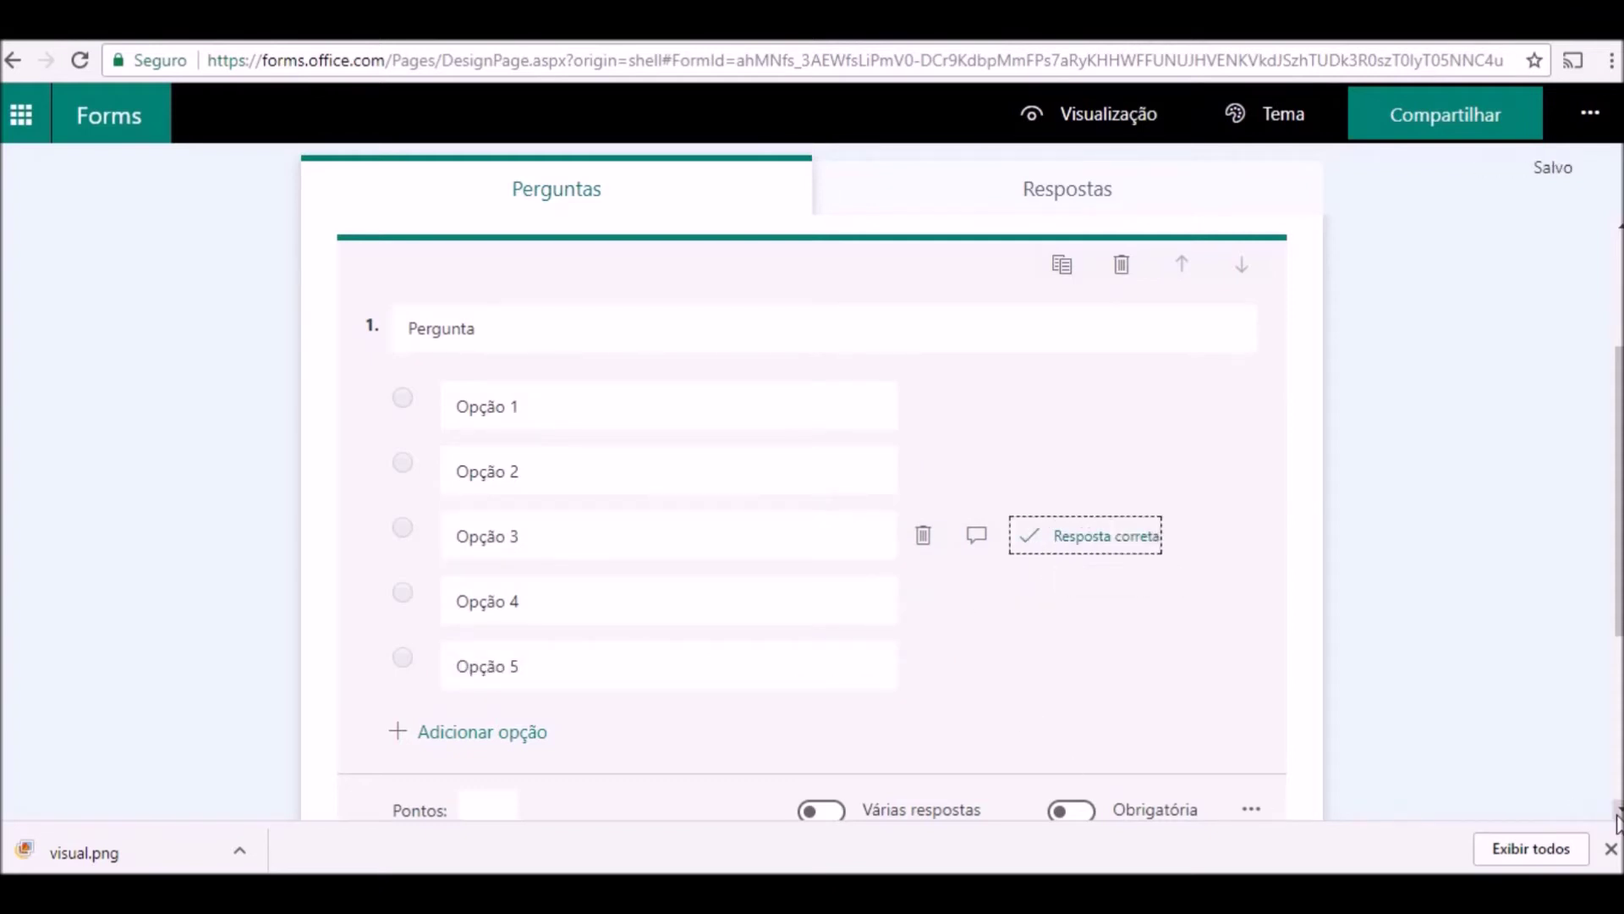
scroll(1438, 778, "down", 2)
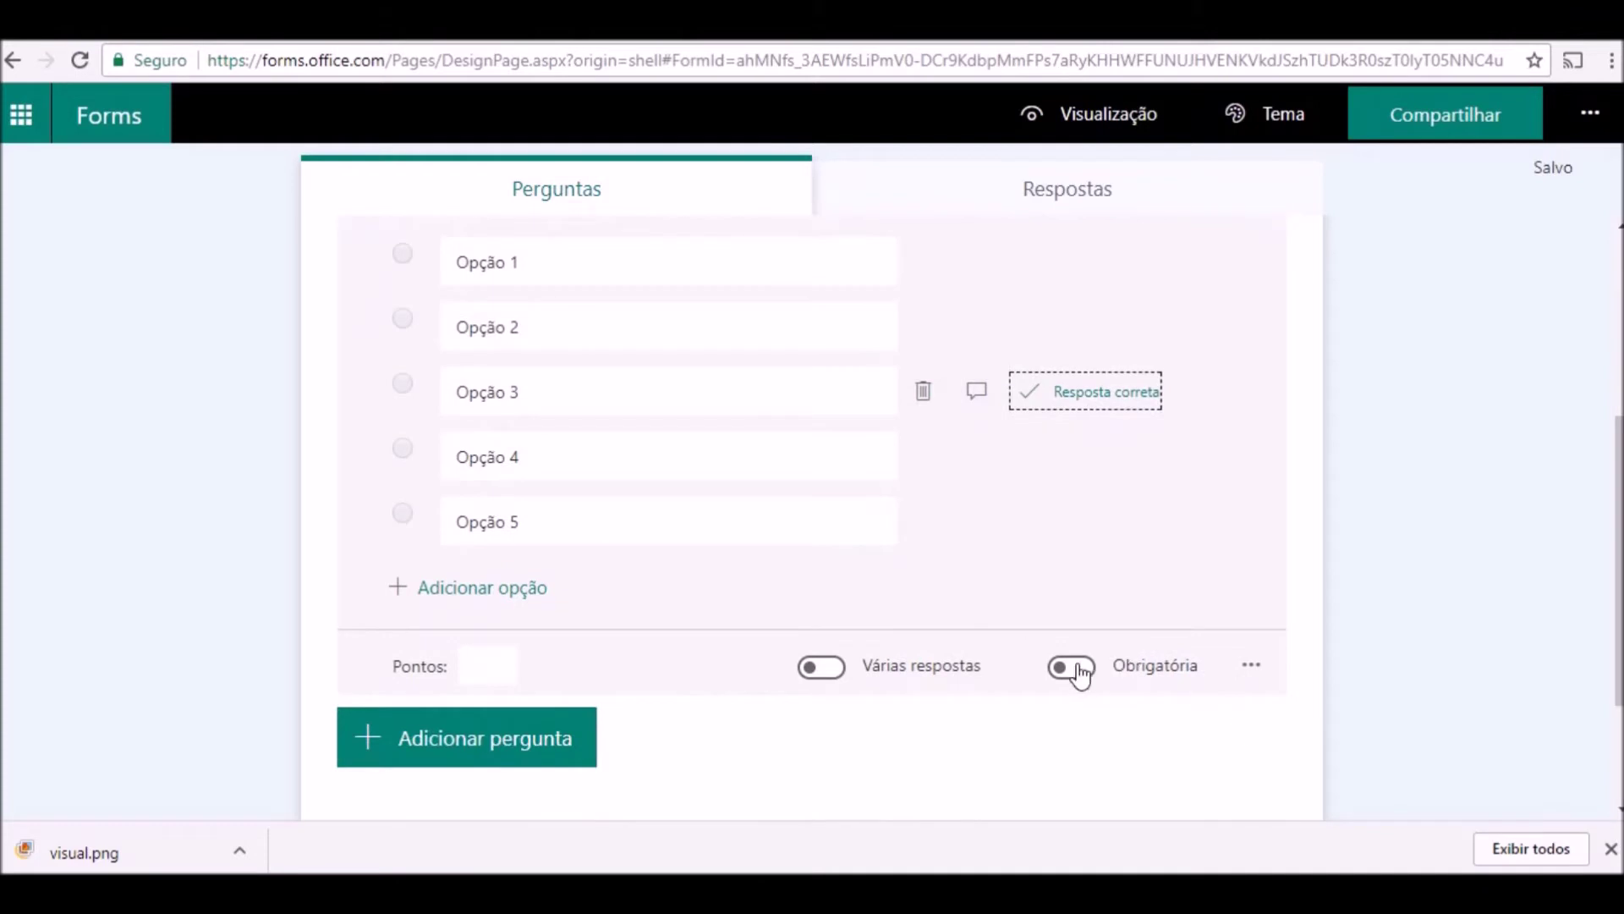
left_click(1079, 668)
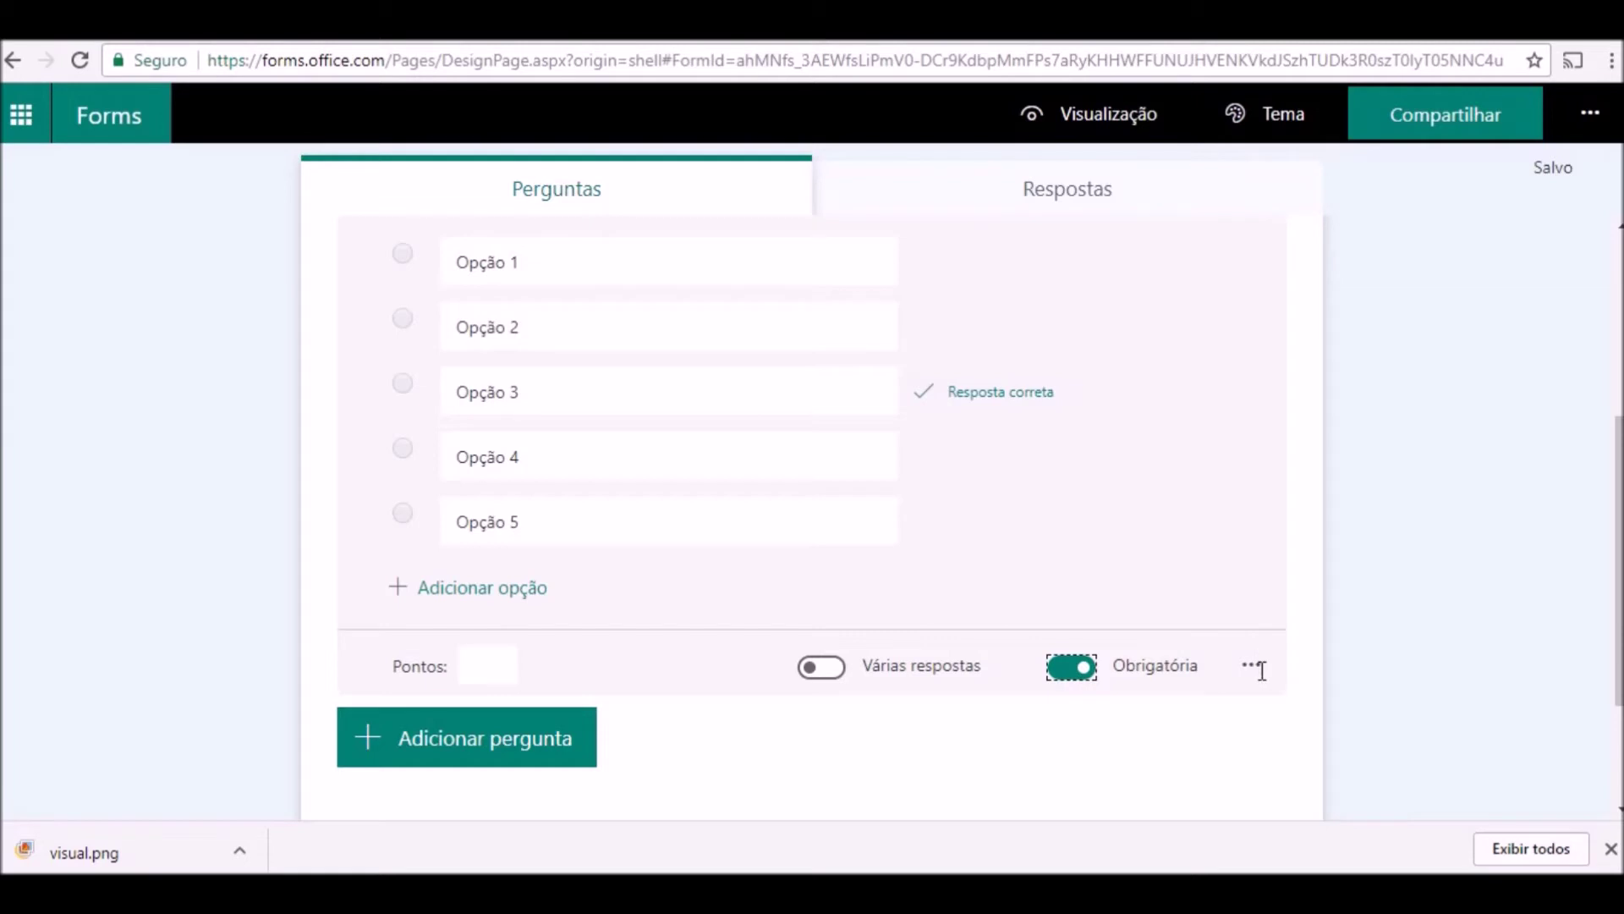
Check the first question's additional options and set its score to 2 points
left_click(1252, 666)
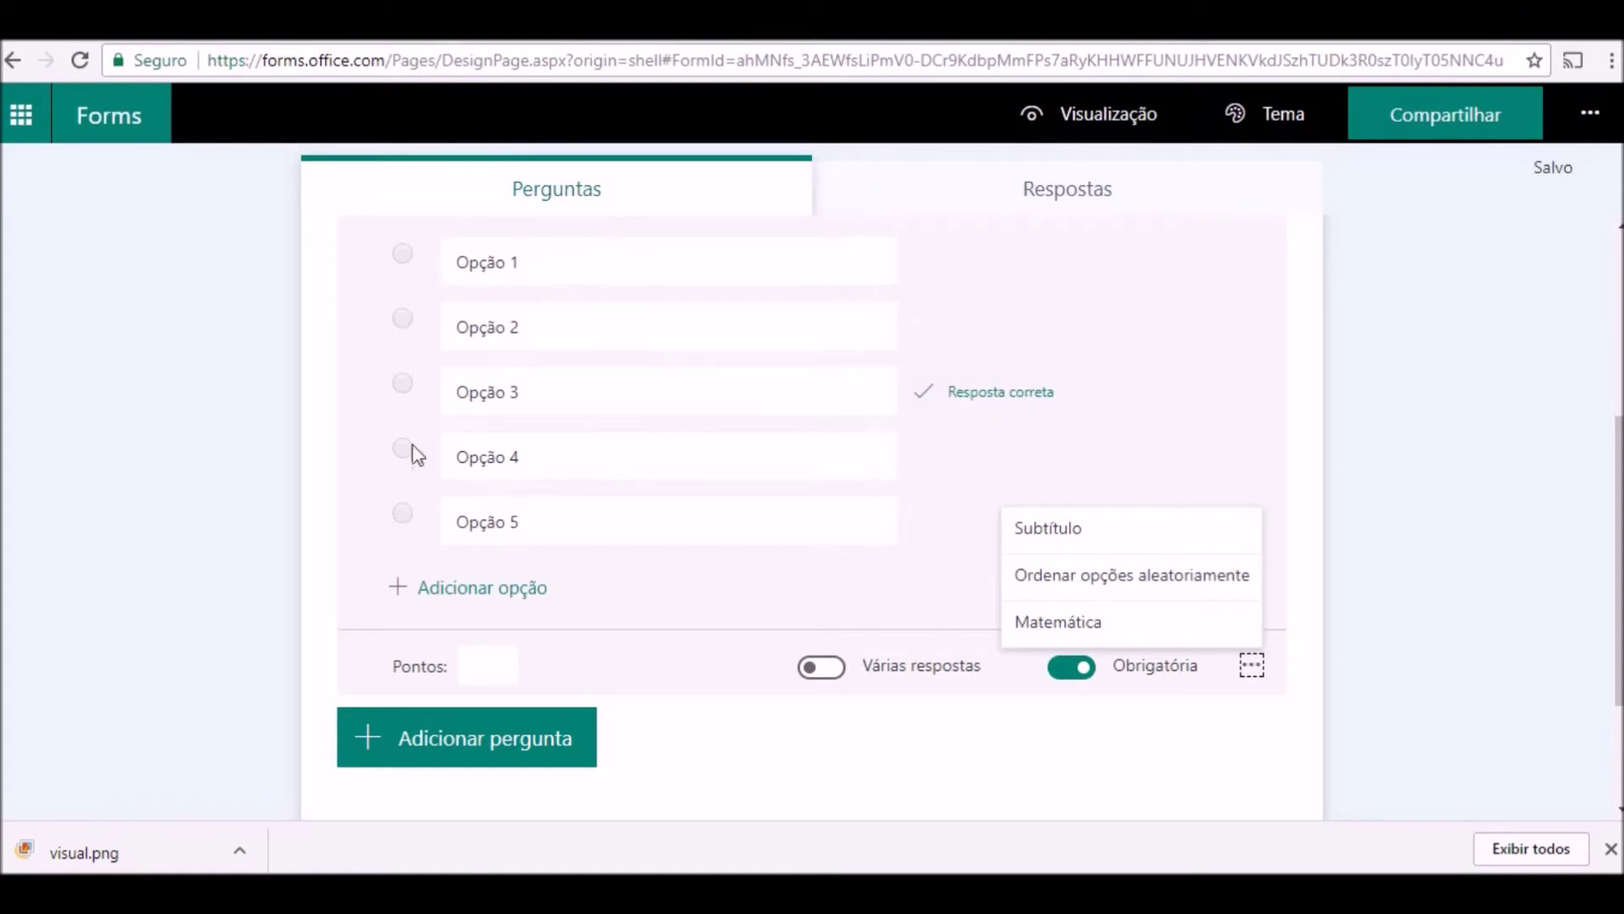
left_click(490, 673)
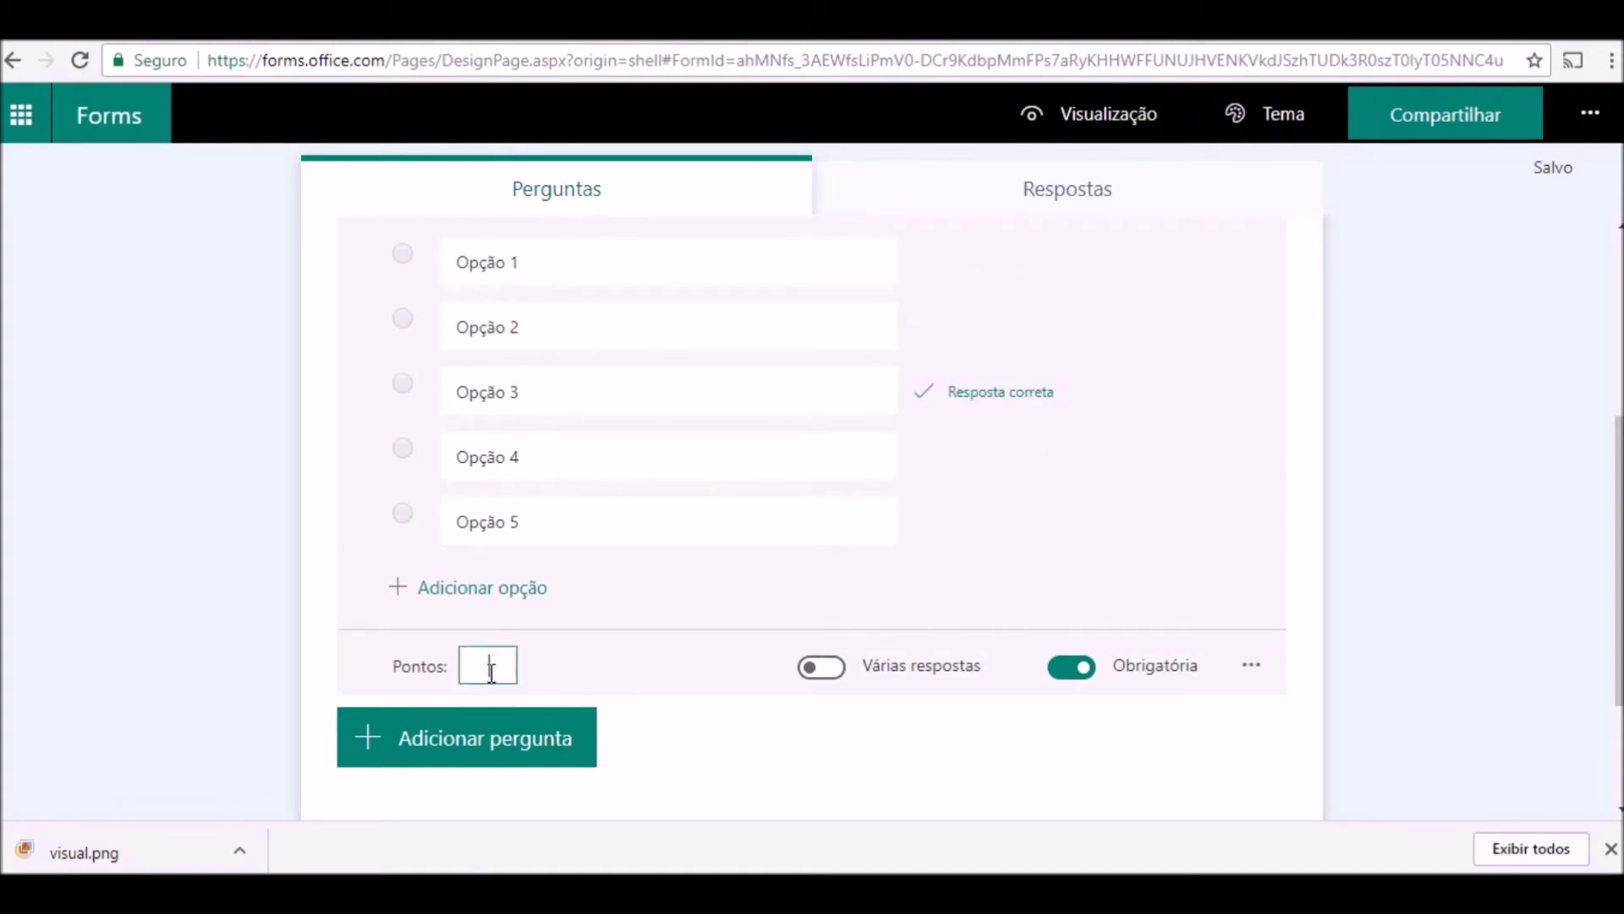
type("2")
Add a text question (Texto) as question 2 and enable the long answer option (Resposta longa)
left_click(433, 738)
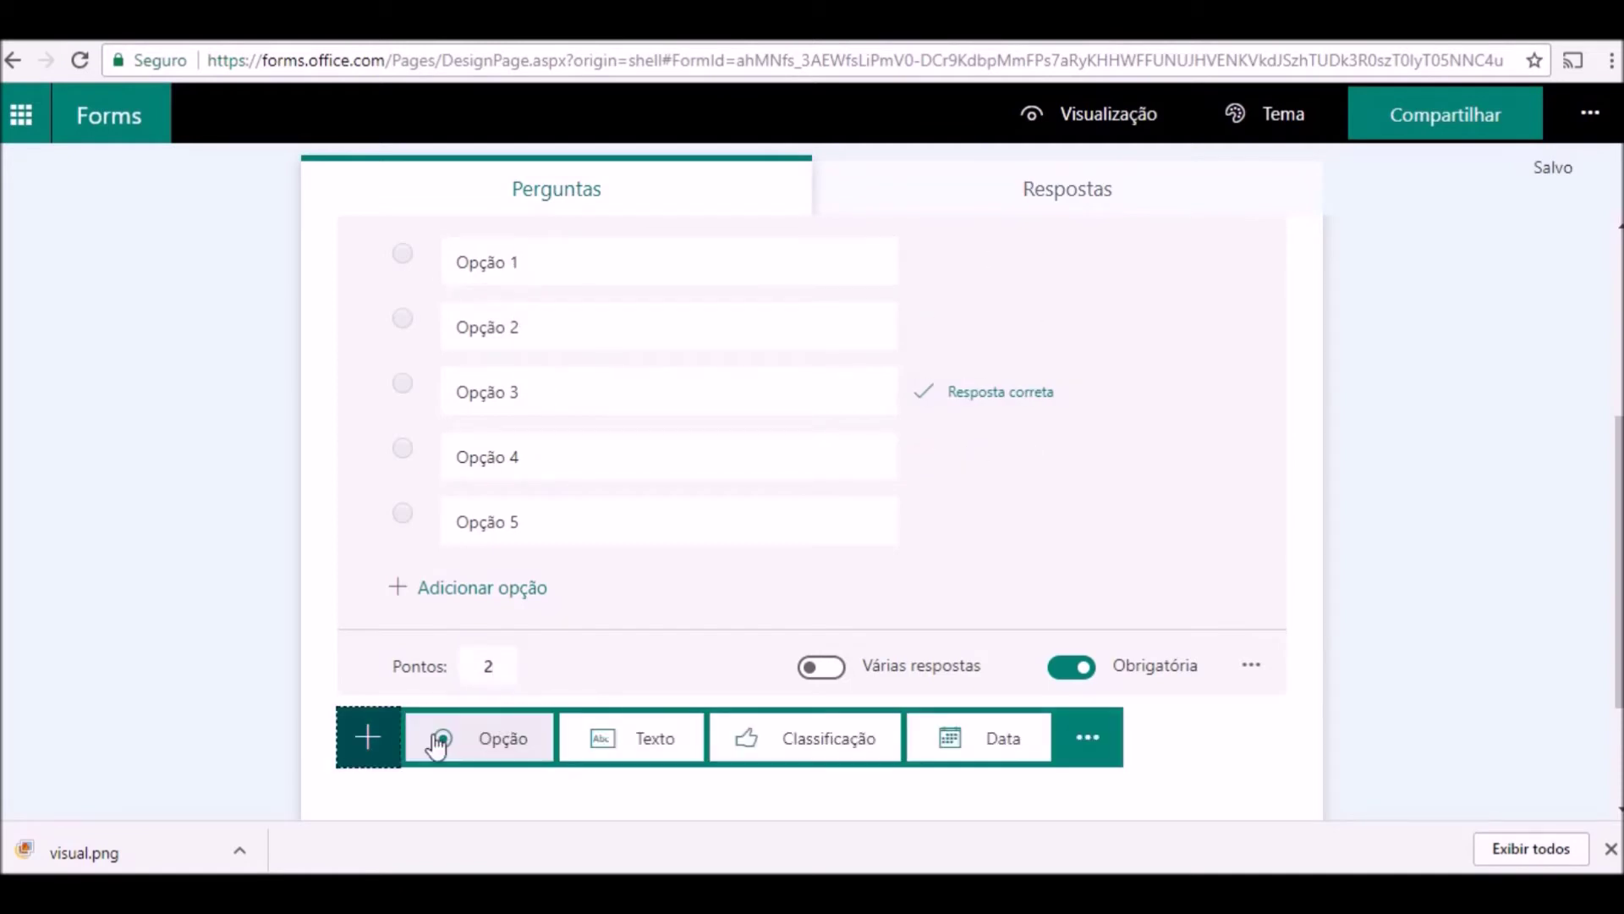
left_click(592, 748)
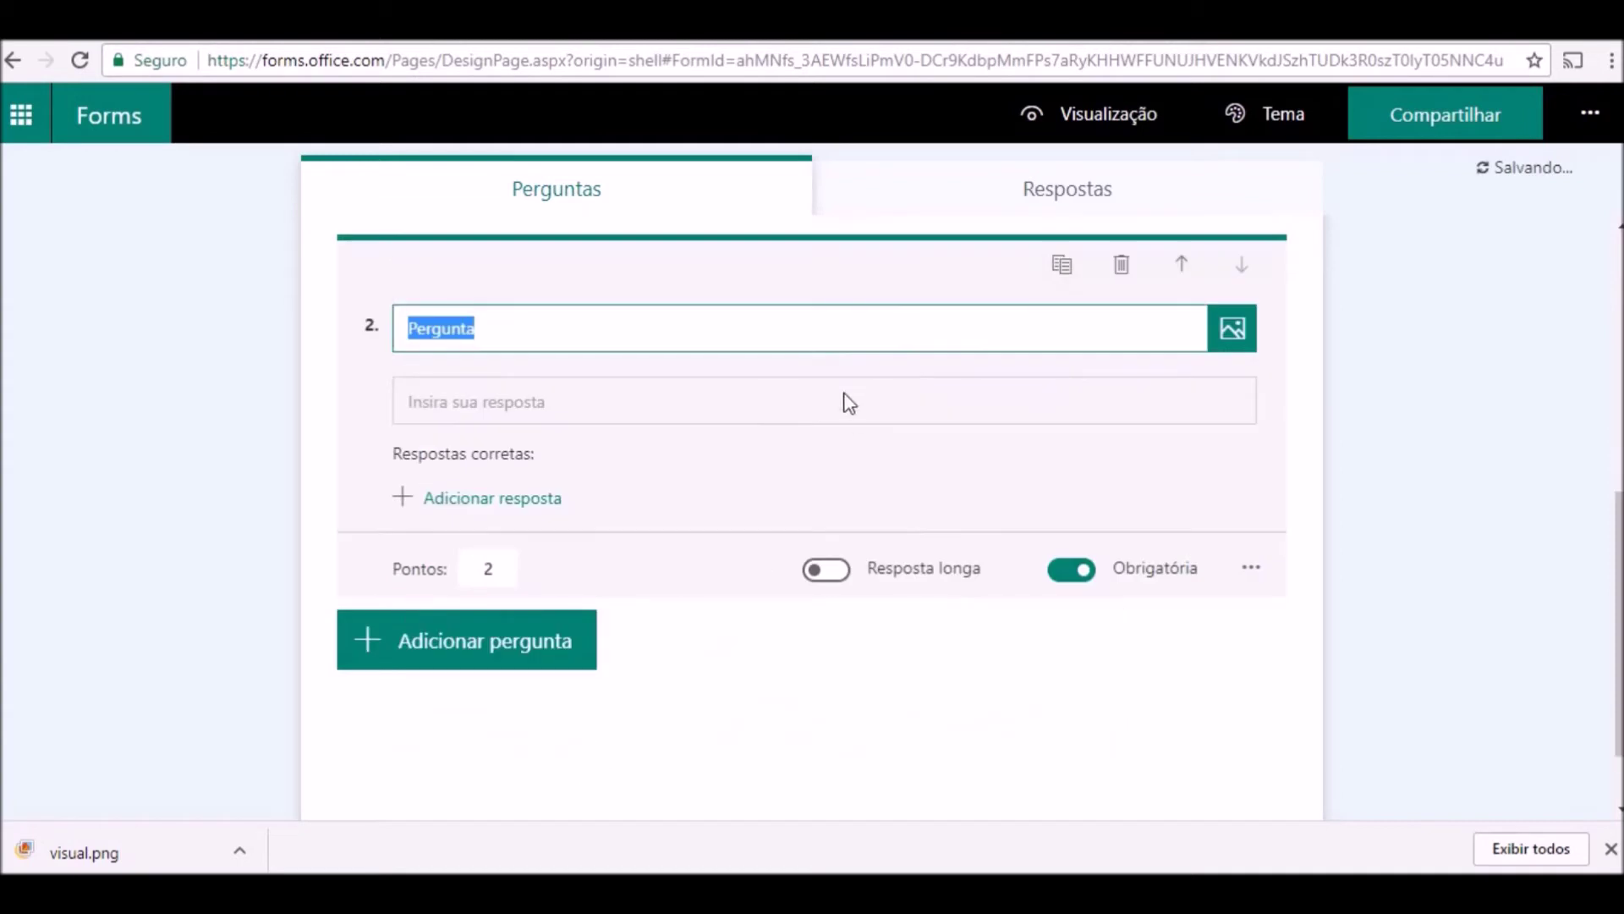
left_click(841, 569)
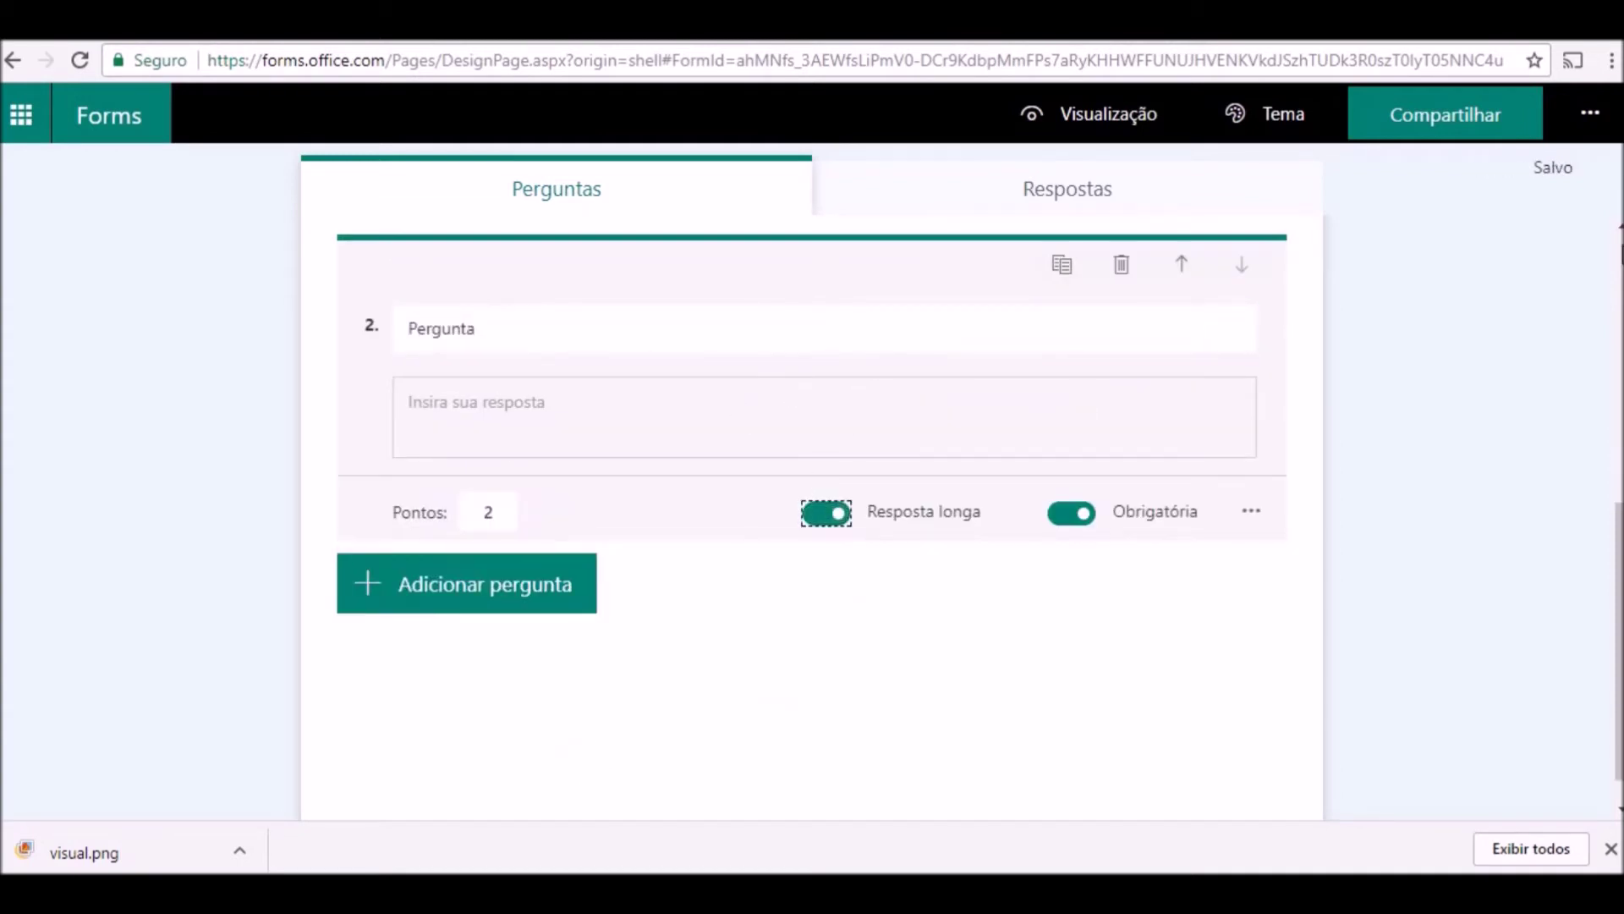
Open the questionnaire's settings and allow anyone with the link to respond
scroll(812, 482, "up", 9)
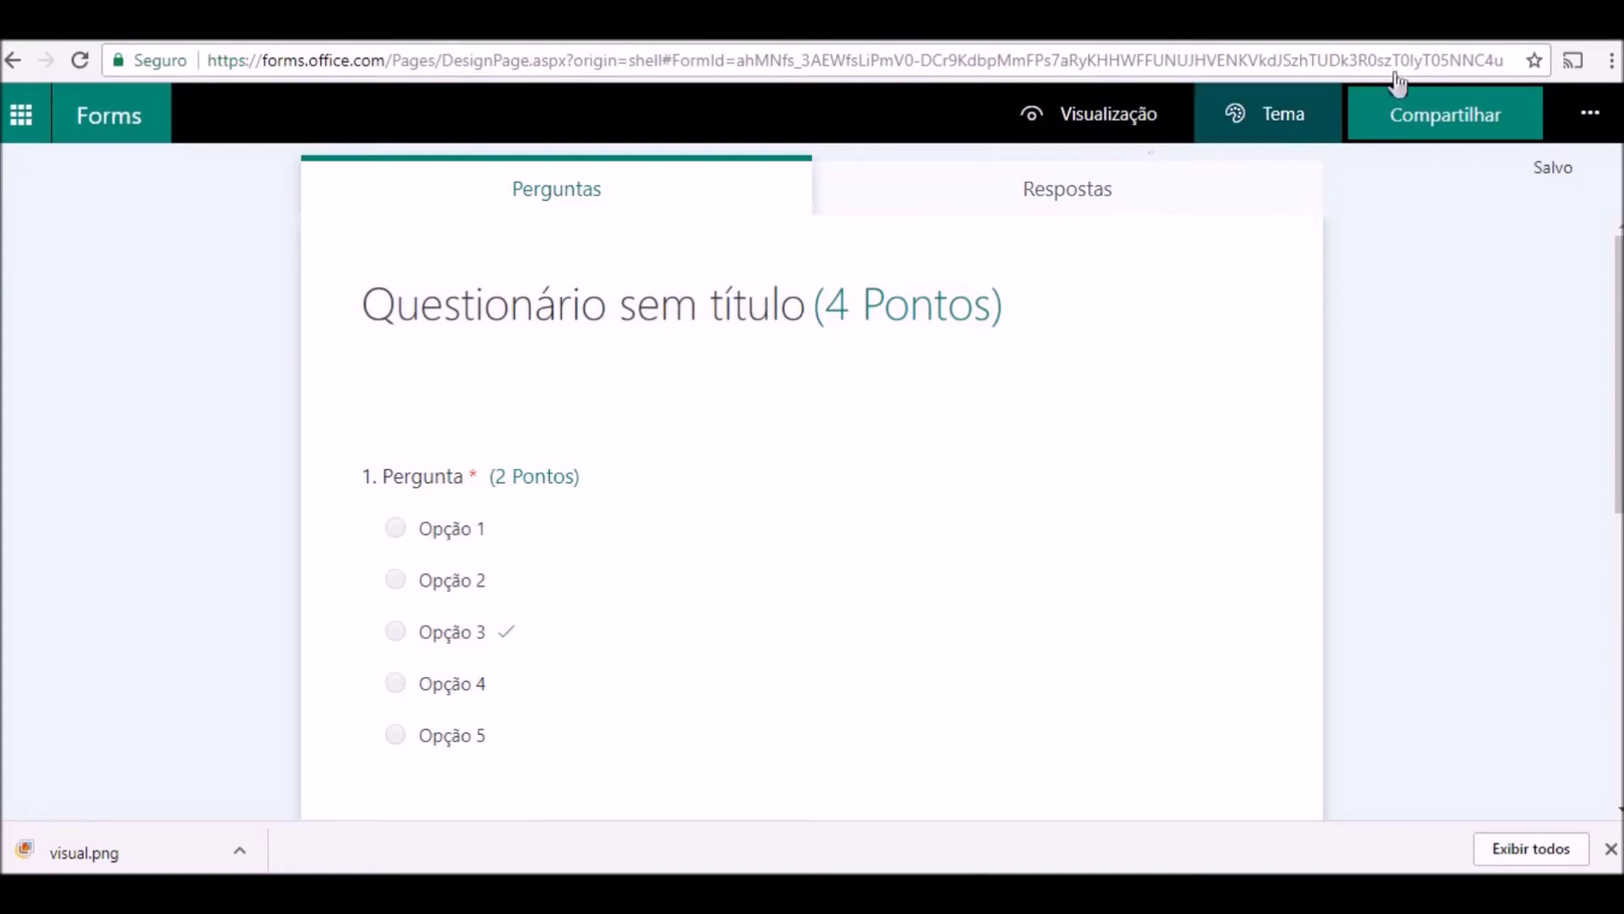
left_click(1594, 120)
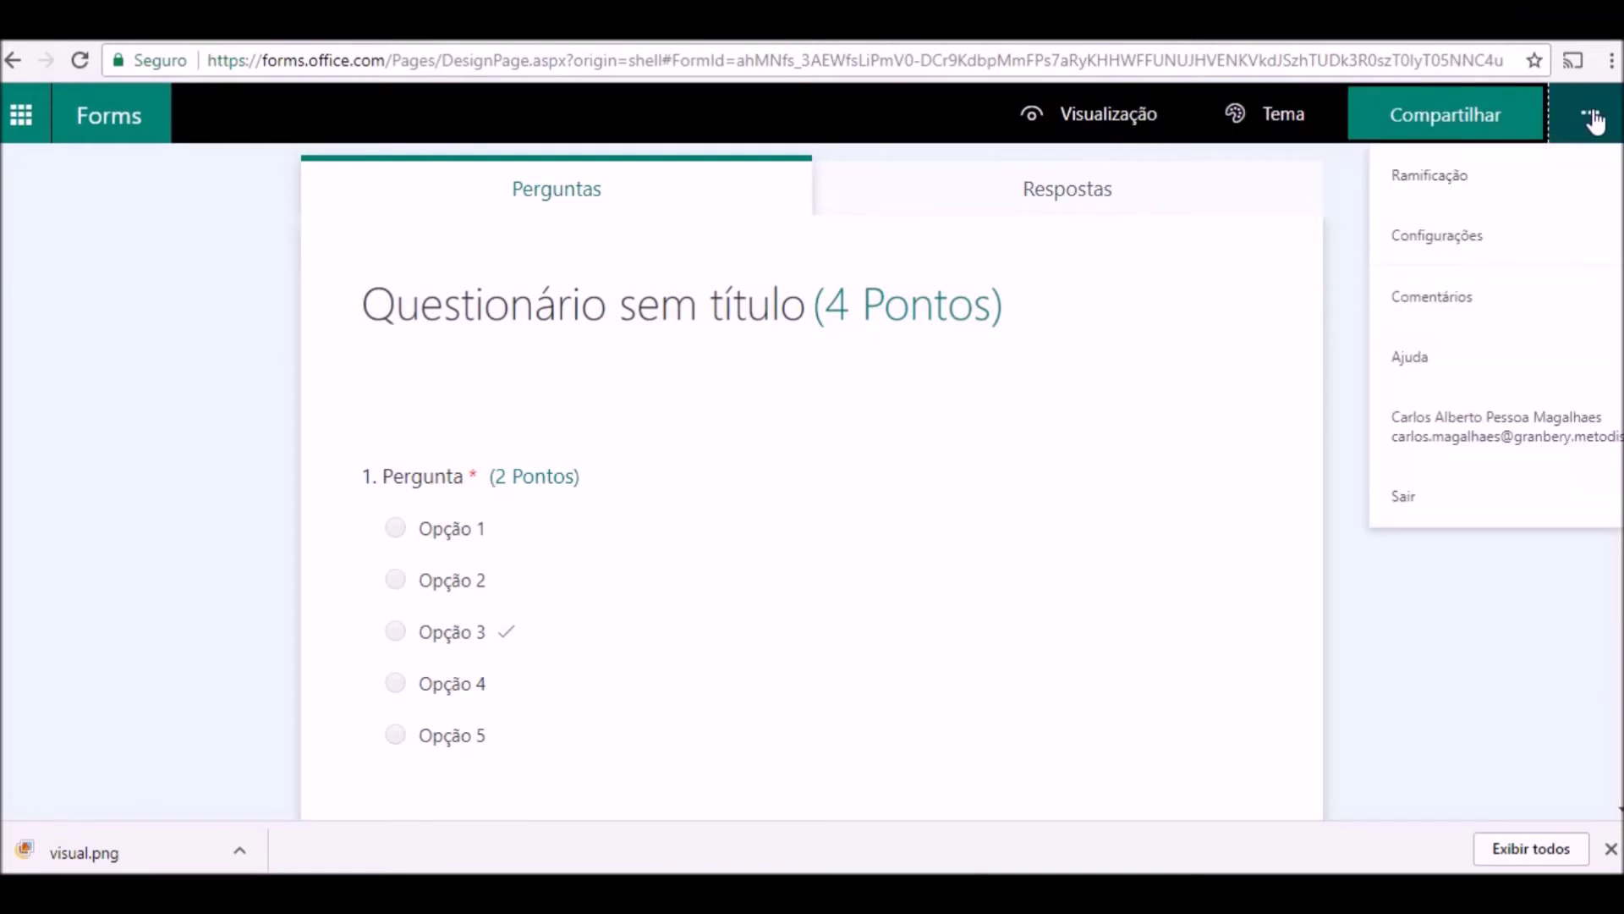
left_click(1514, 250)
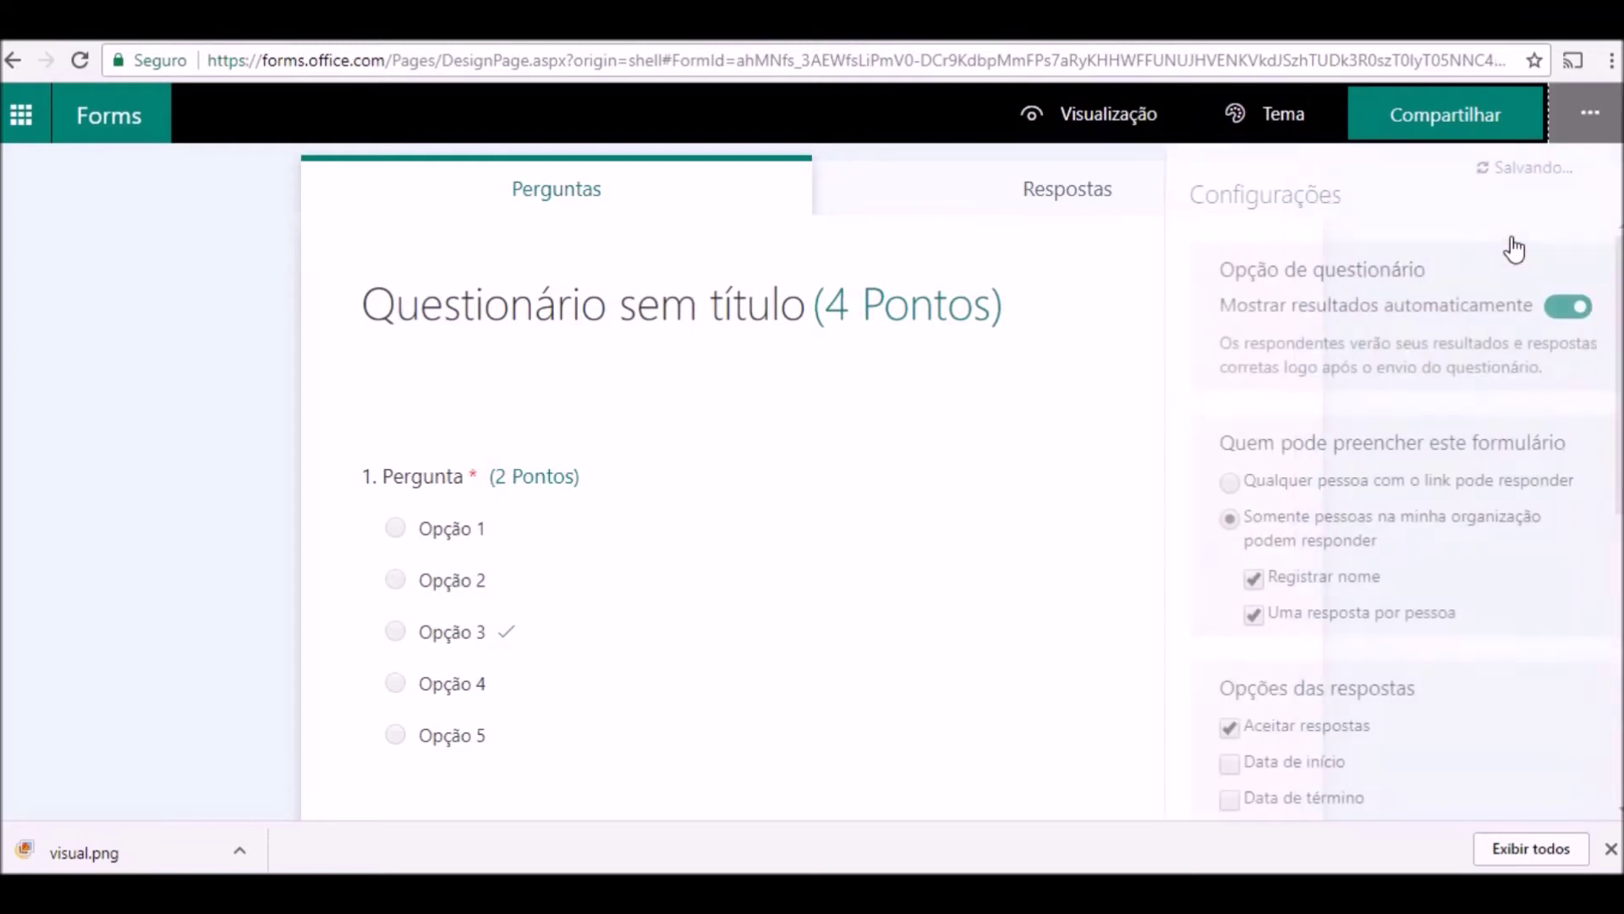
left_click(1218, 484)
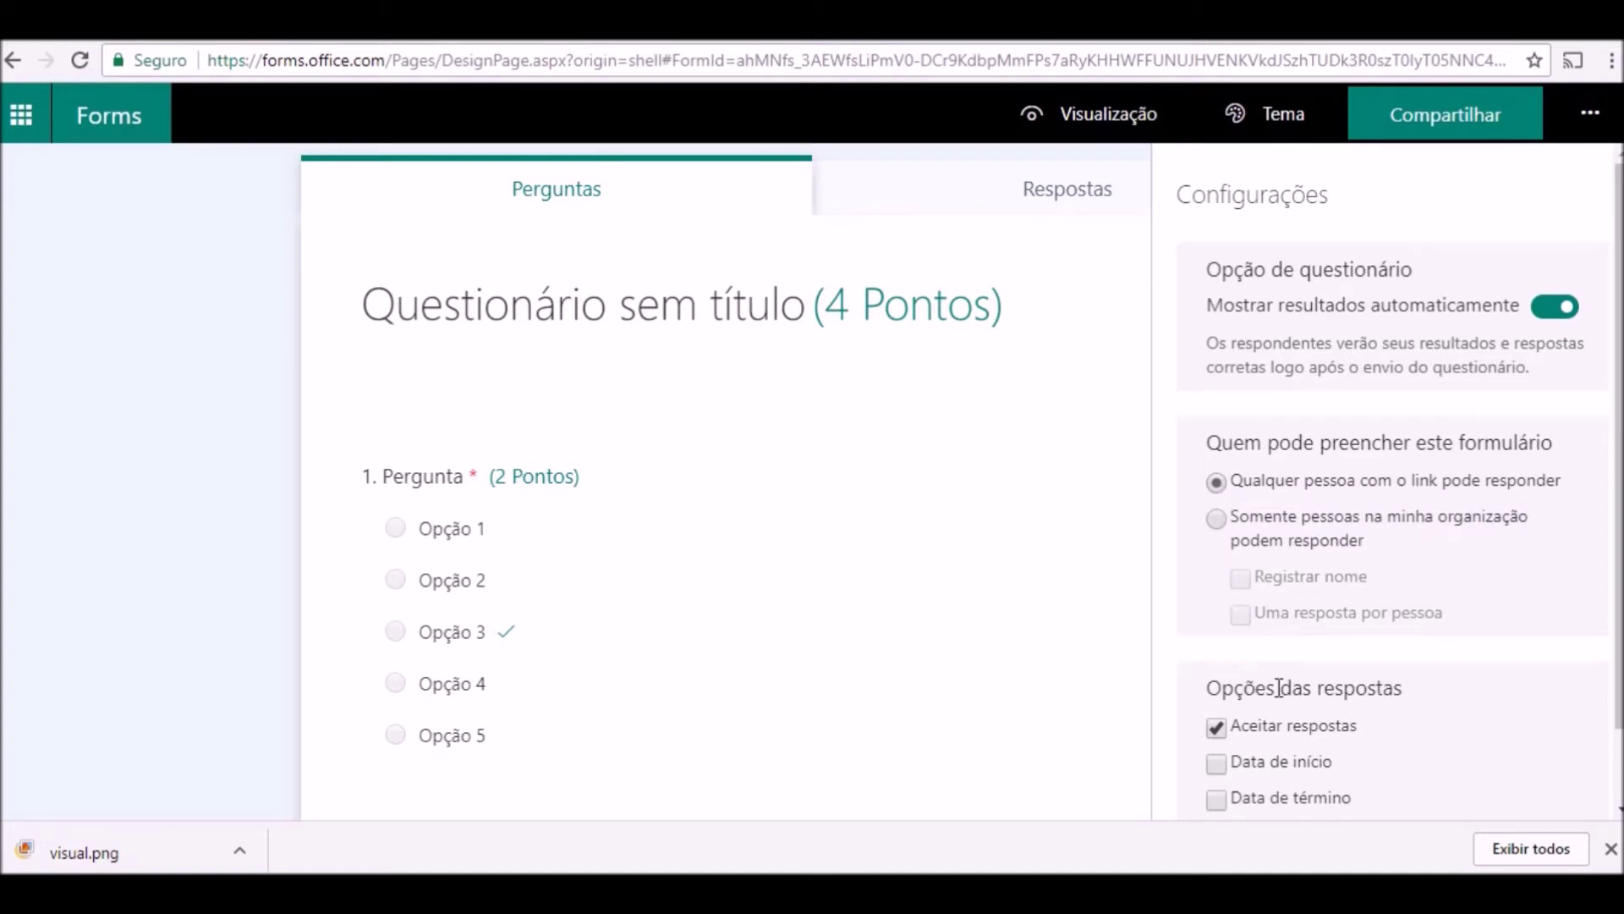
Enable an end date of 27/10/2017 at 12:00 and random ordering of all questions in the response options
scroll(1387, 481, "down", 1)
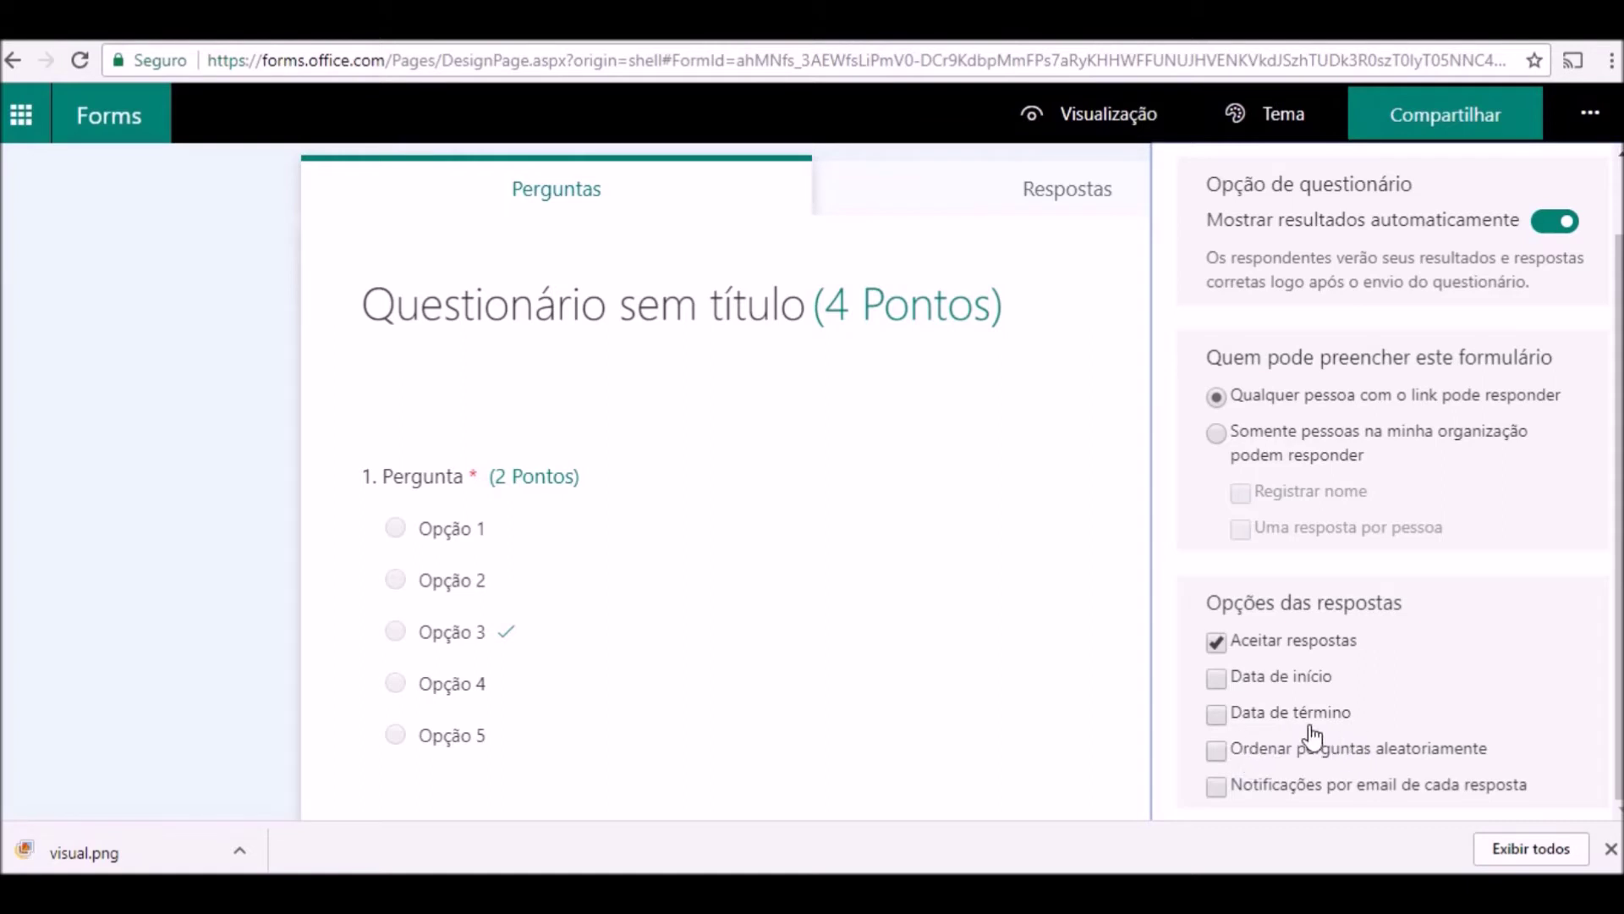
left_click(1217, 715)
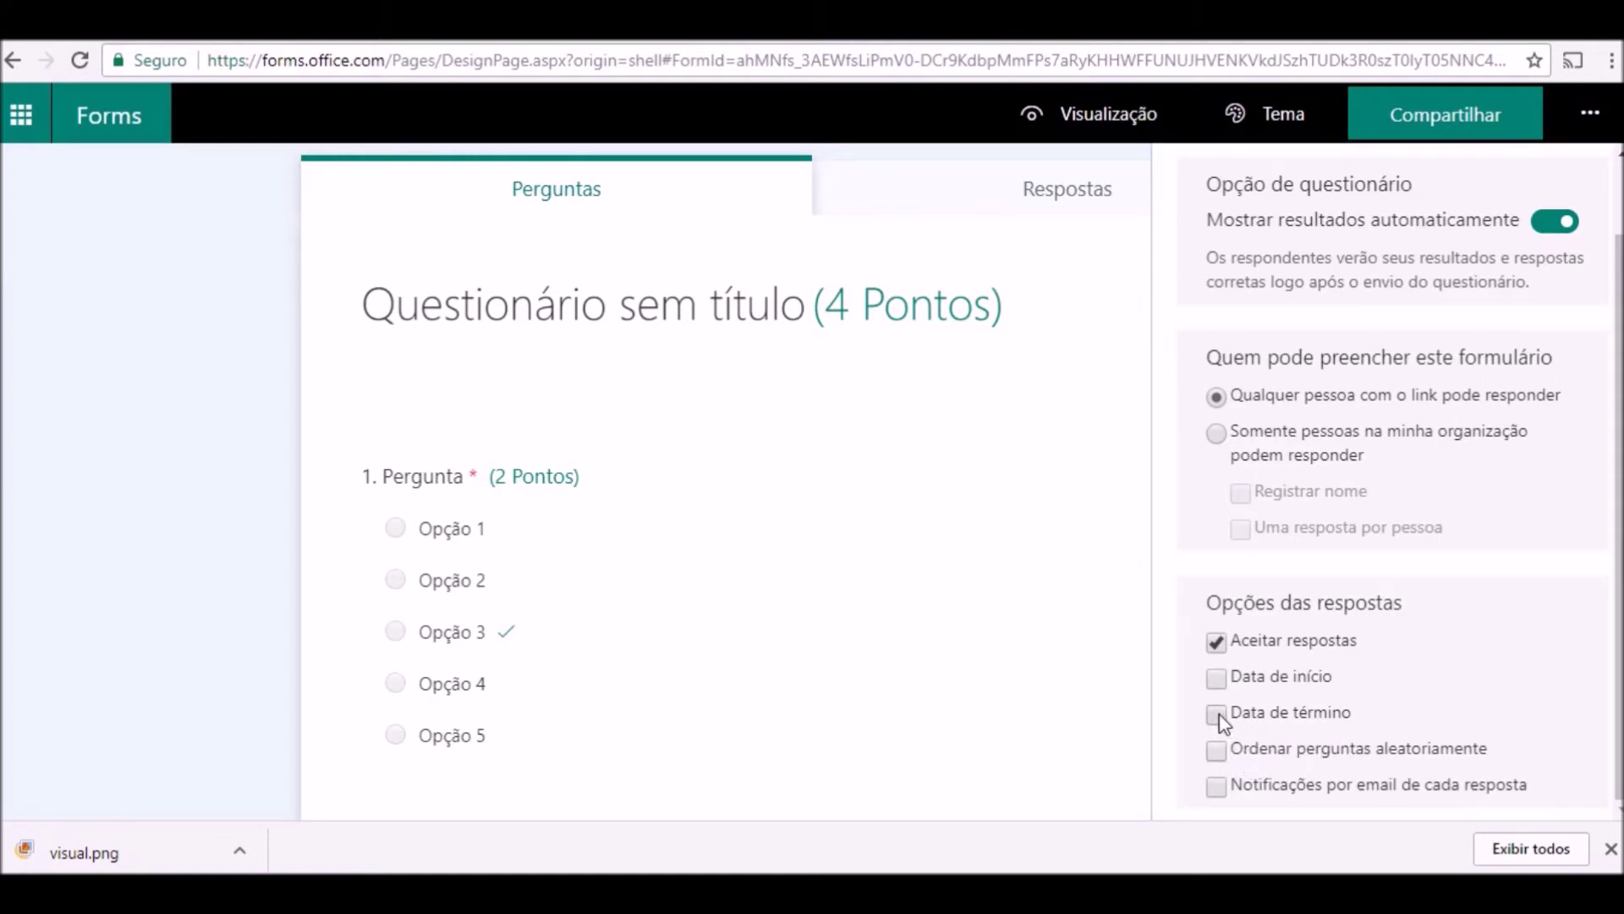
left_click(1468, 772)
left_click(1468, 771)
left_click(1467, 771)
left_click(1619, 810)
left_click(1619, 809)
left_click(1470, 715)
left_click(1471, 715)
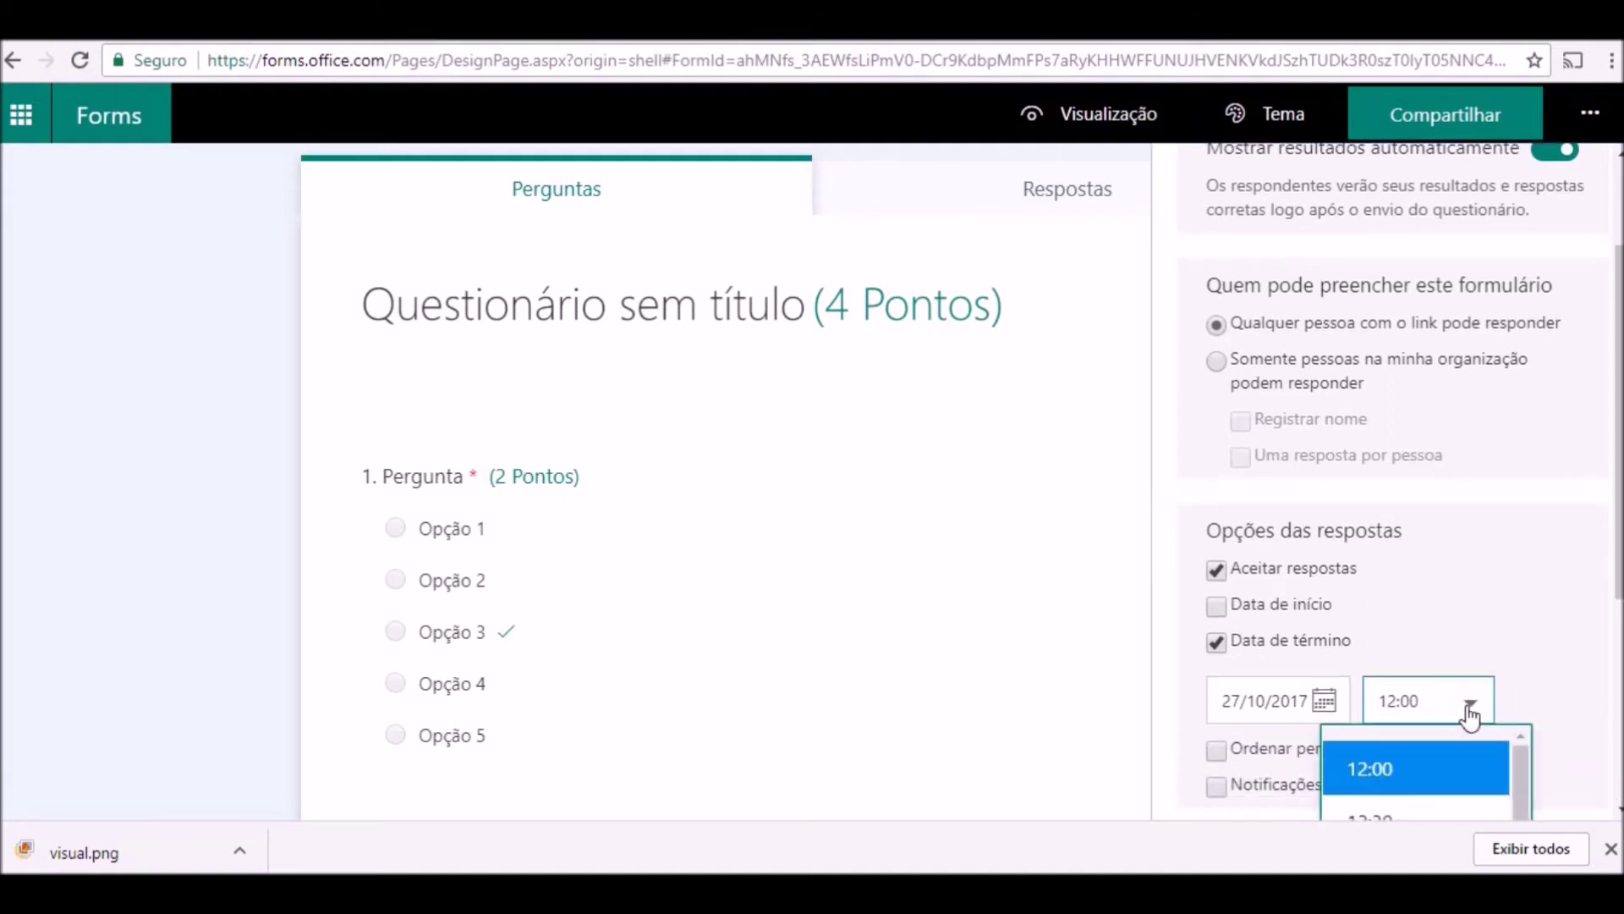
left_click(1563, 552)
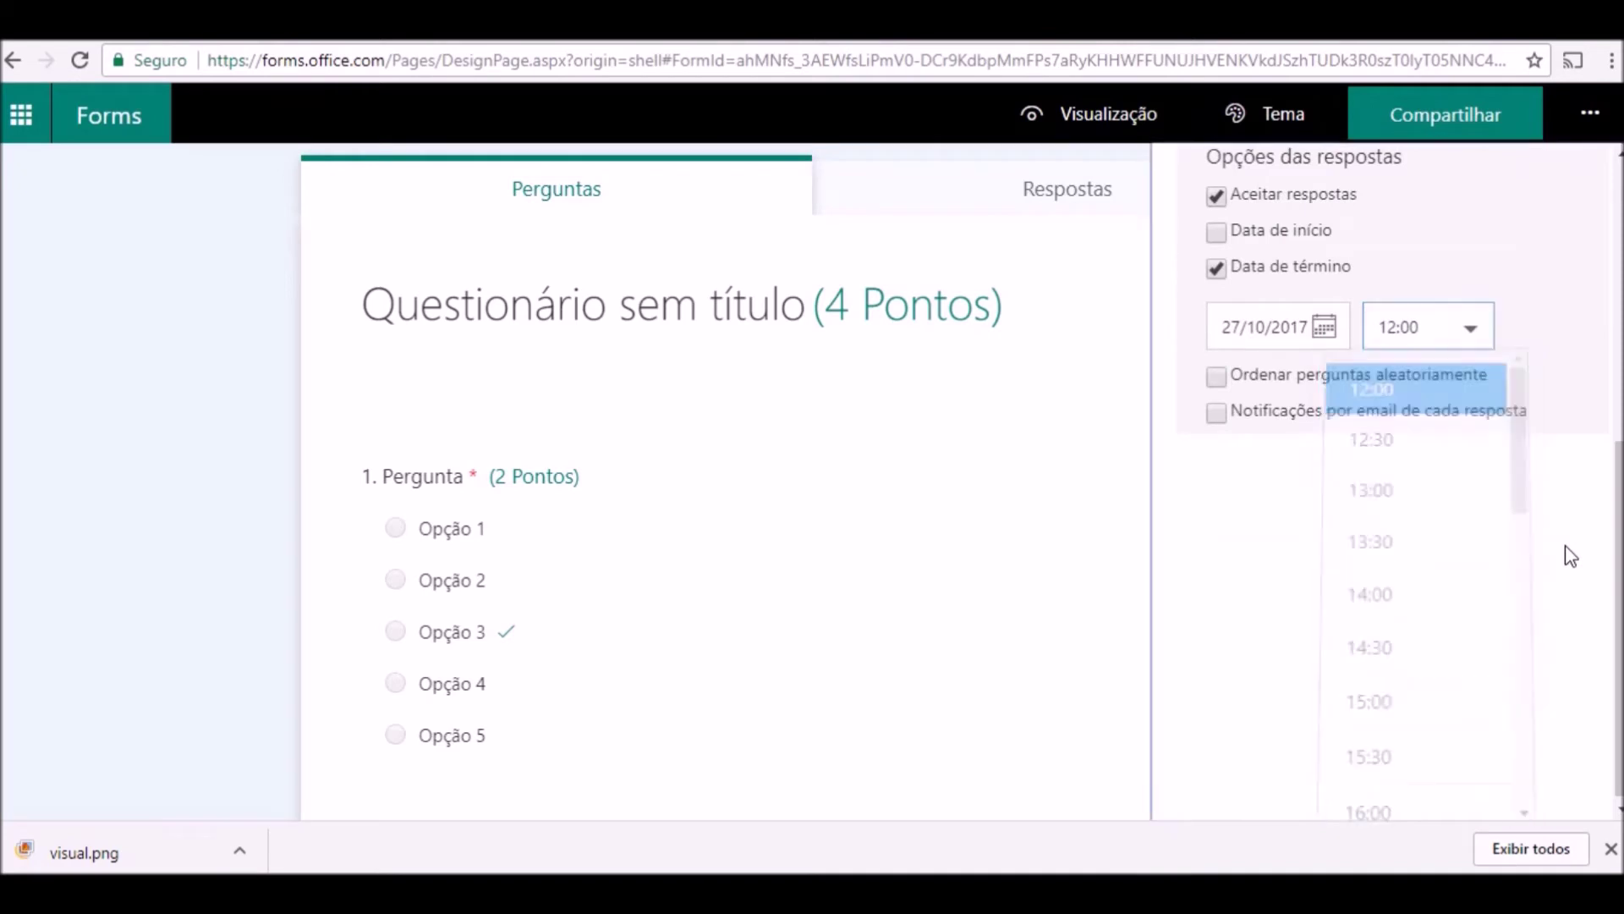
scroll(1565, 554, "up", 4)
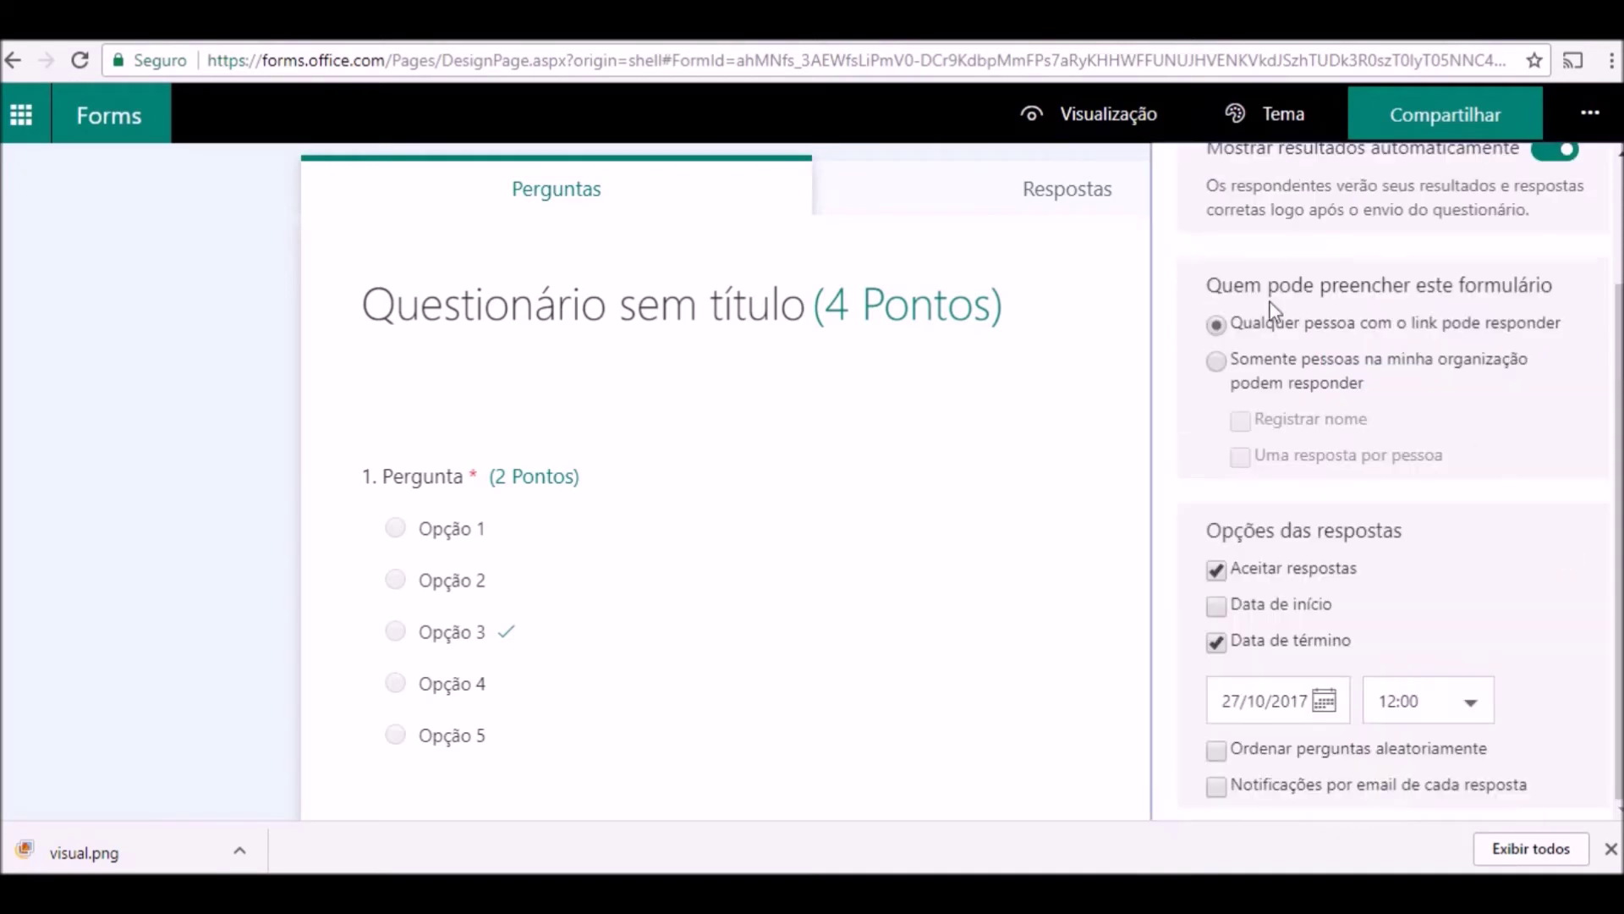
left_click(1216, 751)
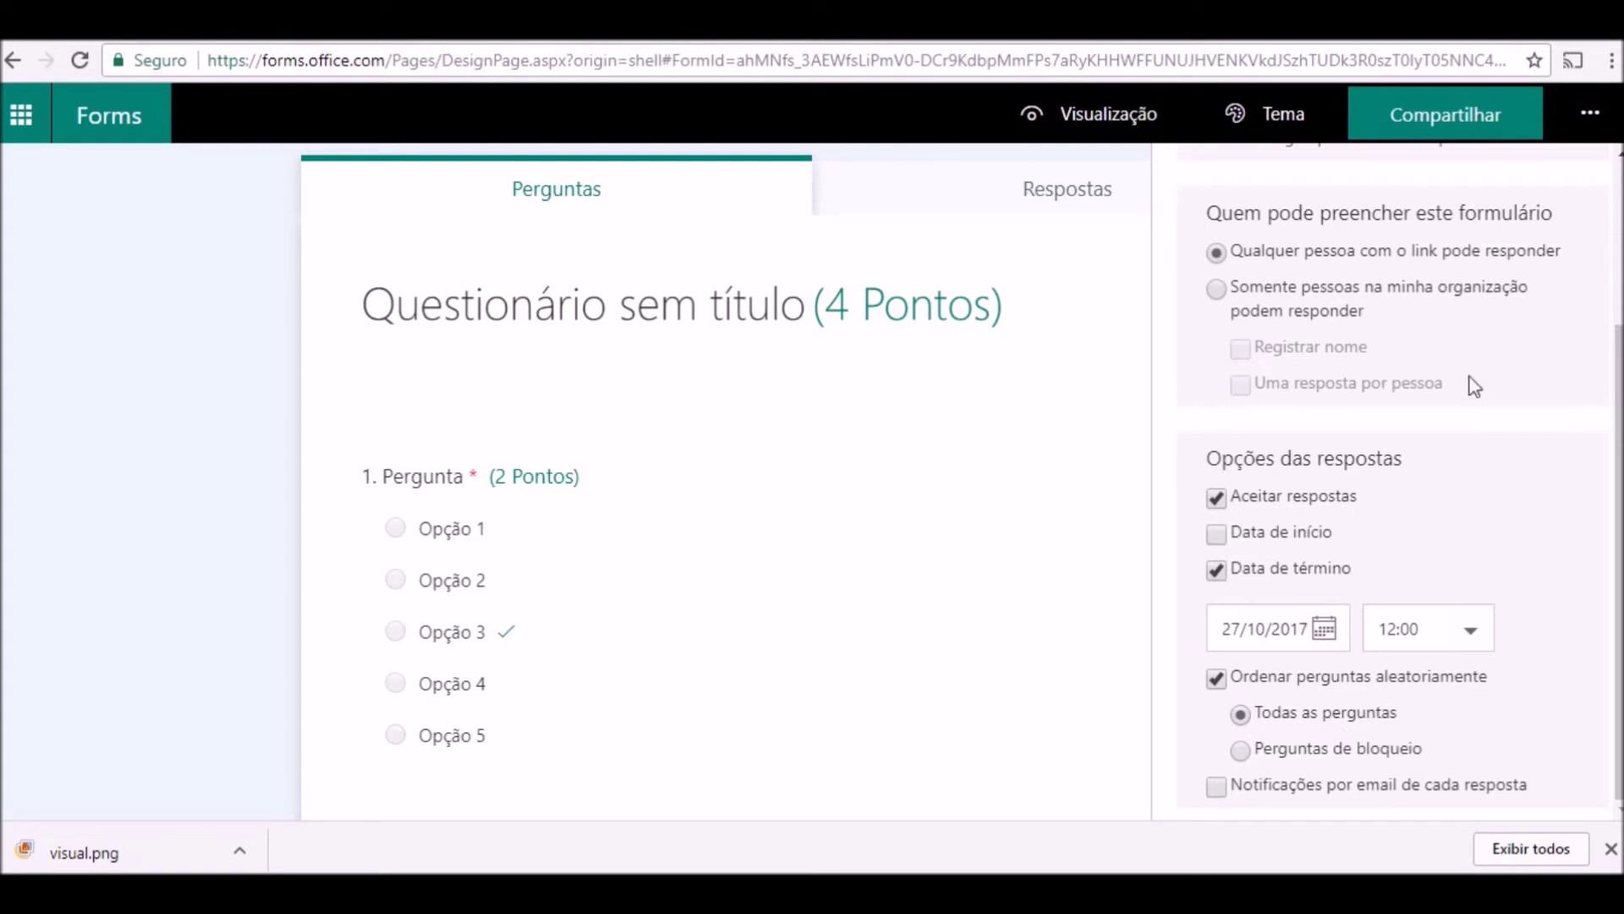
Return to the forms list and delete the untitled questionnaire (Questionário sem título)
left_click(1103, 105)
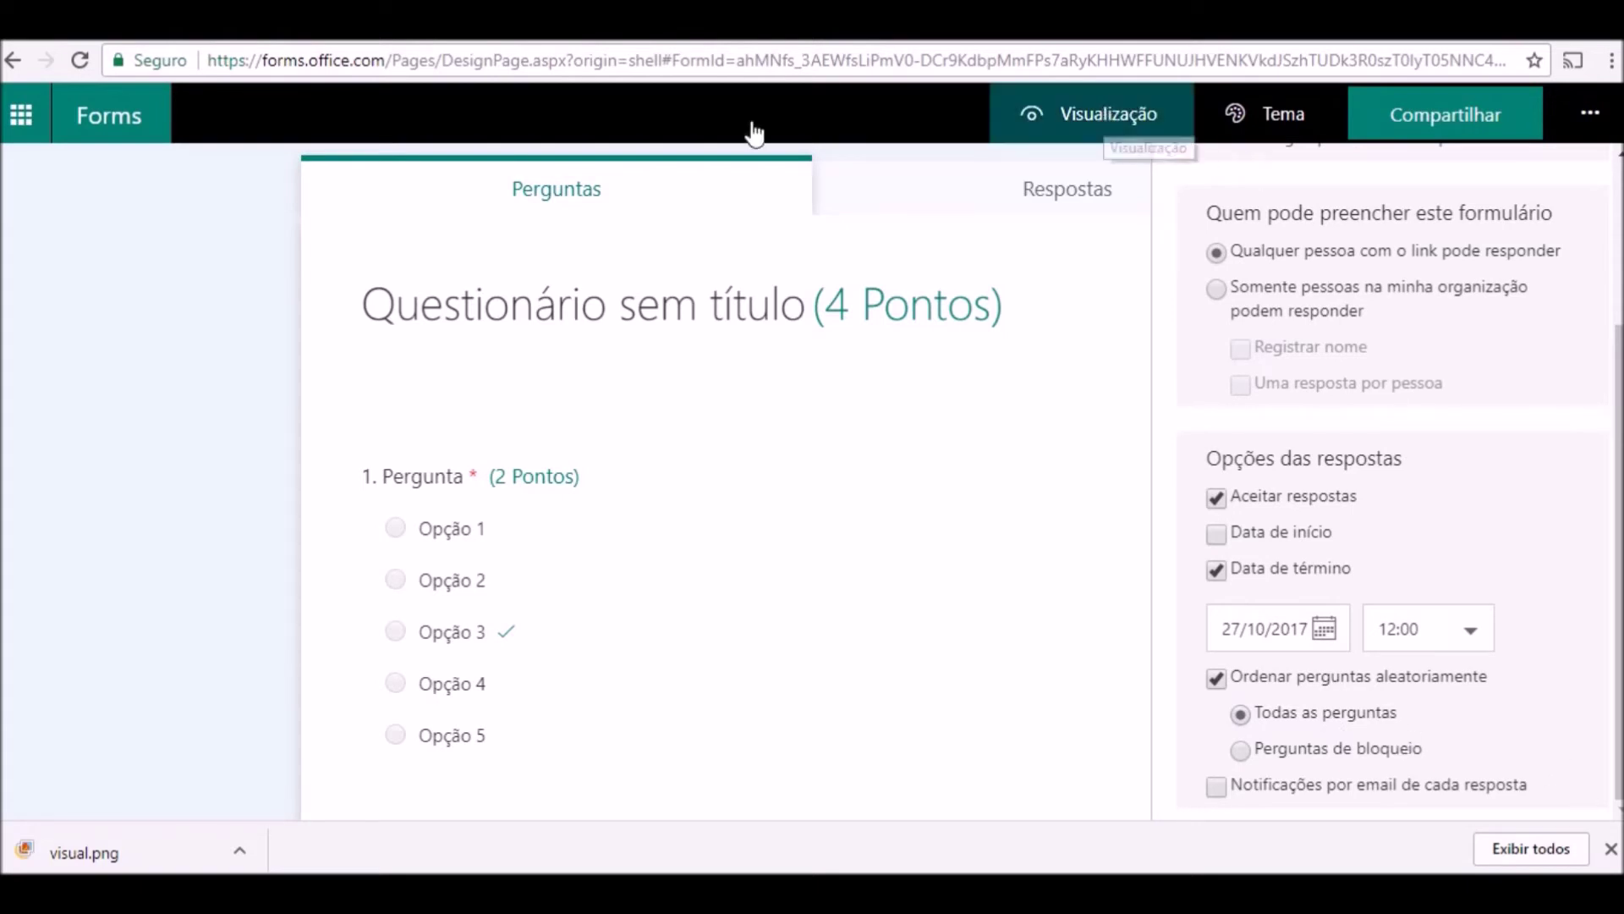
left_click(118, 123)
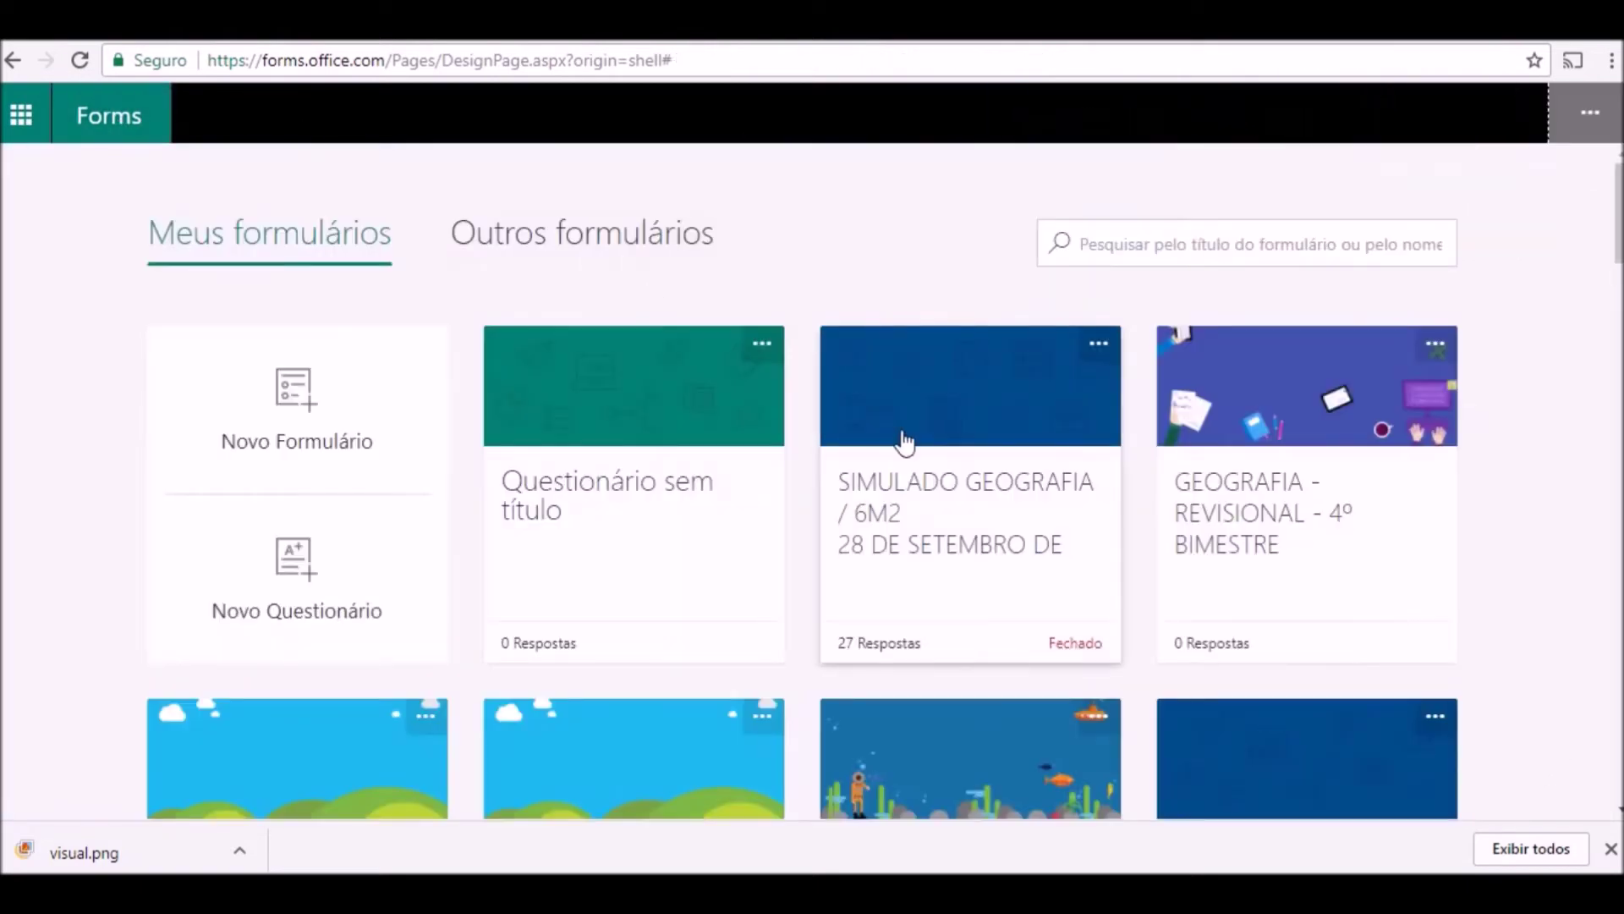
left_click(762, 345)
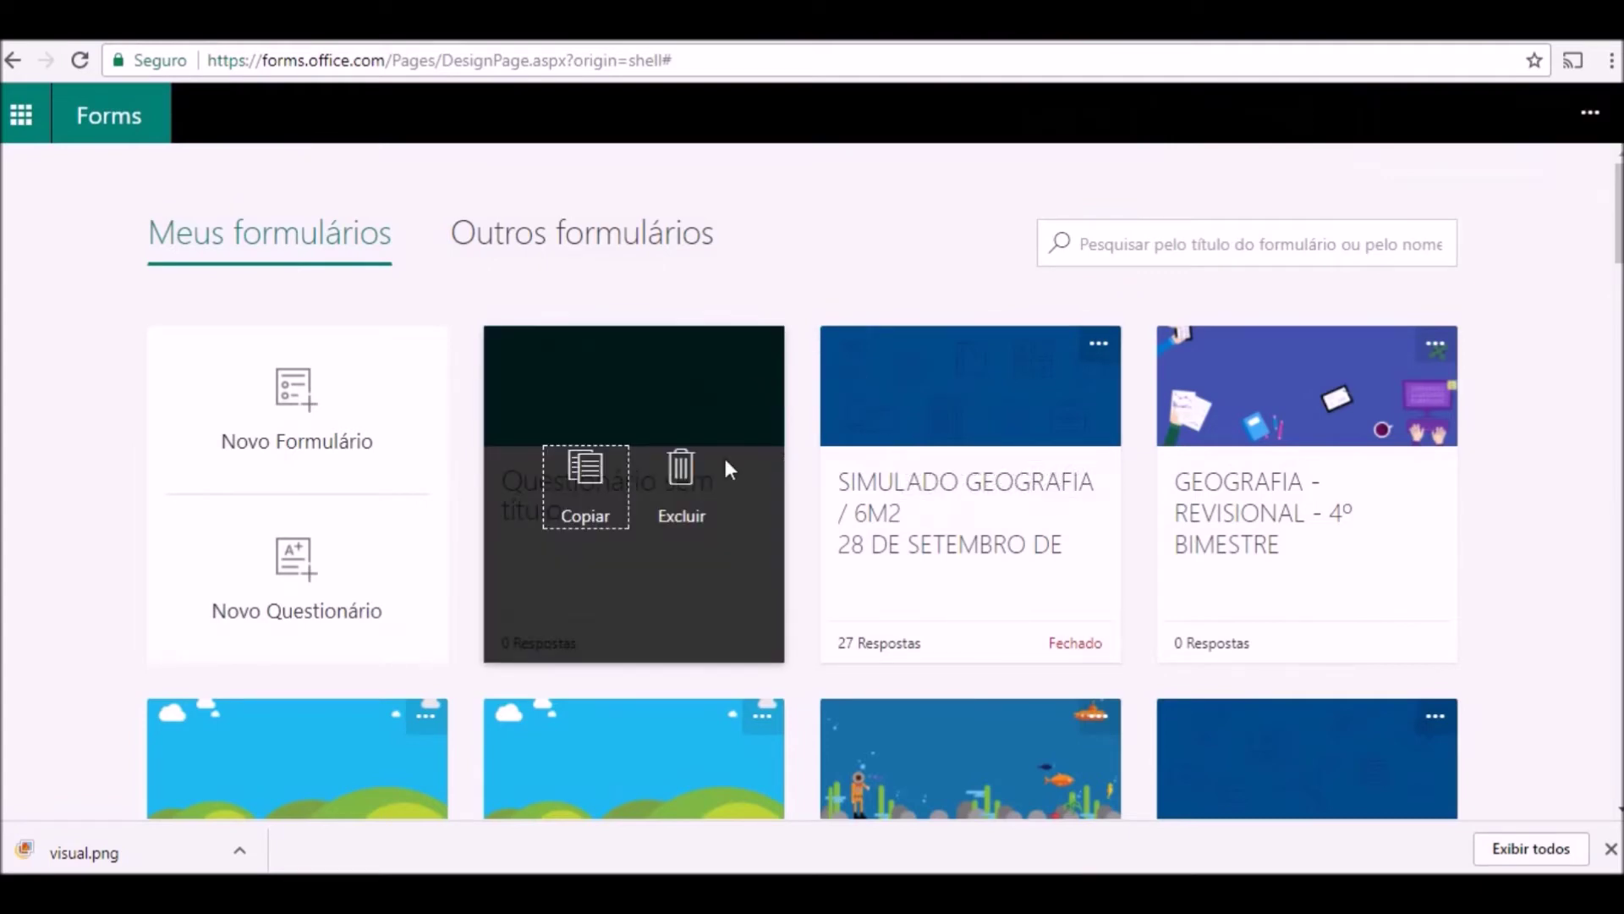
left_click(680, 482)
left_click(550, 559)
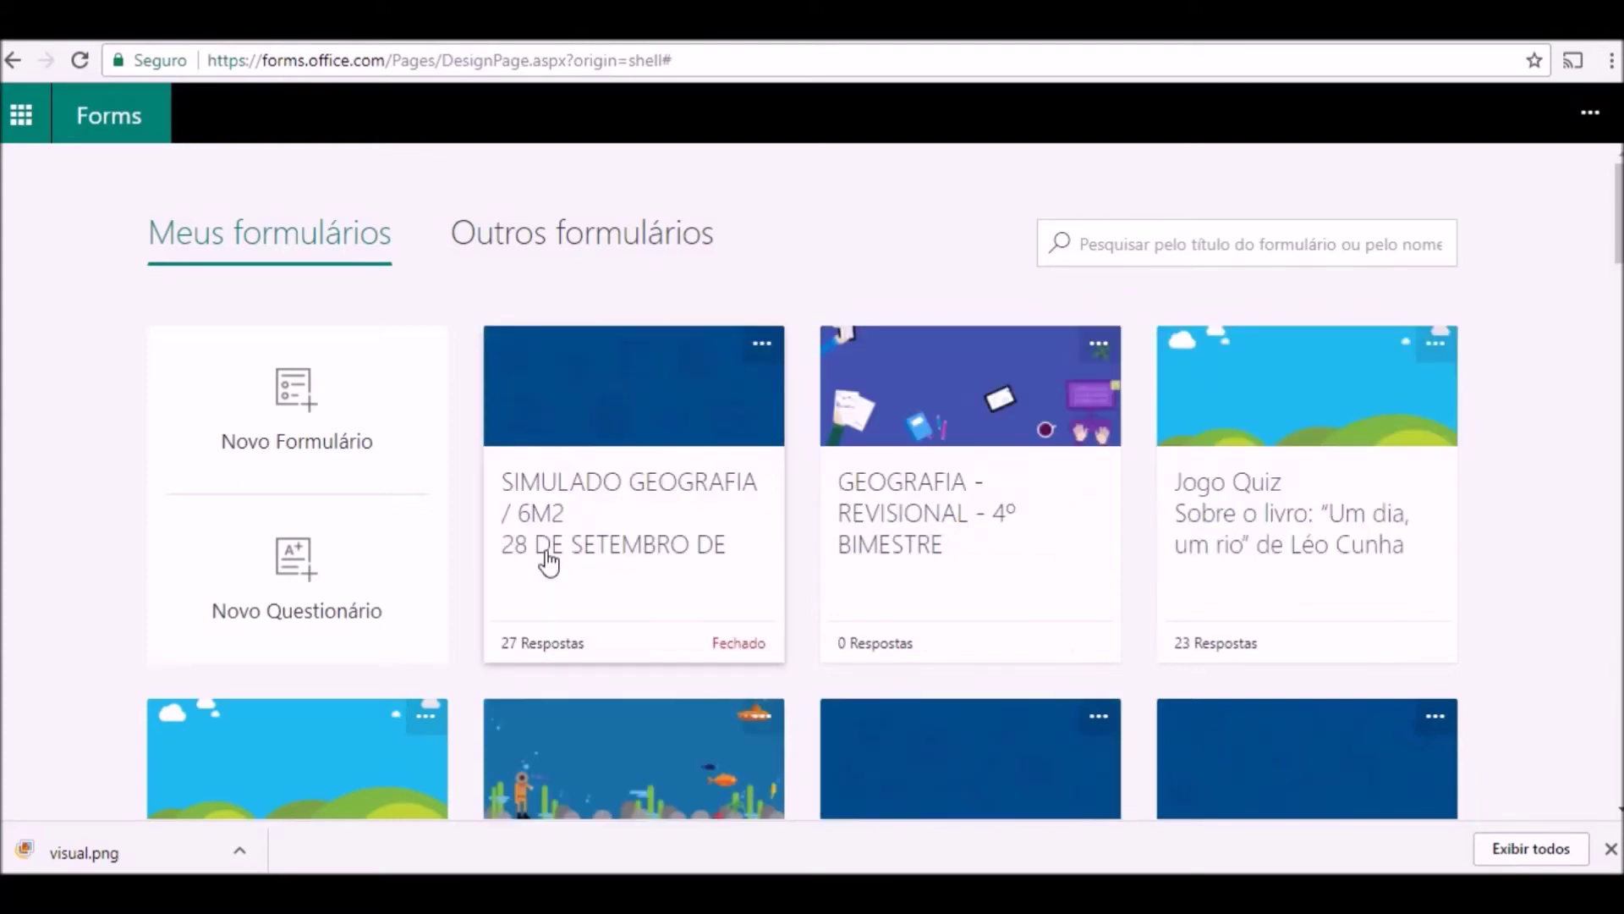
Open the SIMULADO GEOGRAFIA / 6M2 questionnaire and look through all its questions in the computer preview
left_click(620, 430)
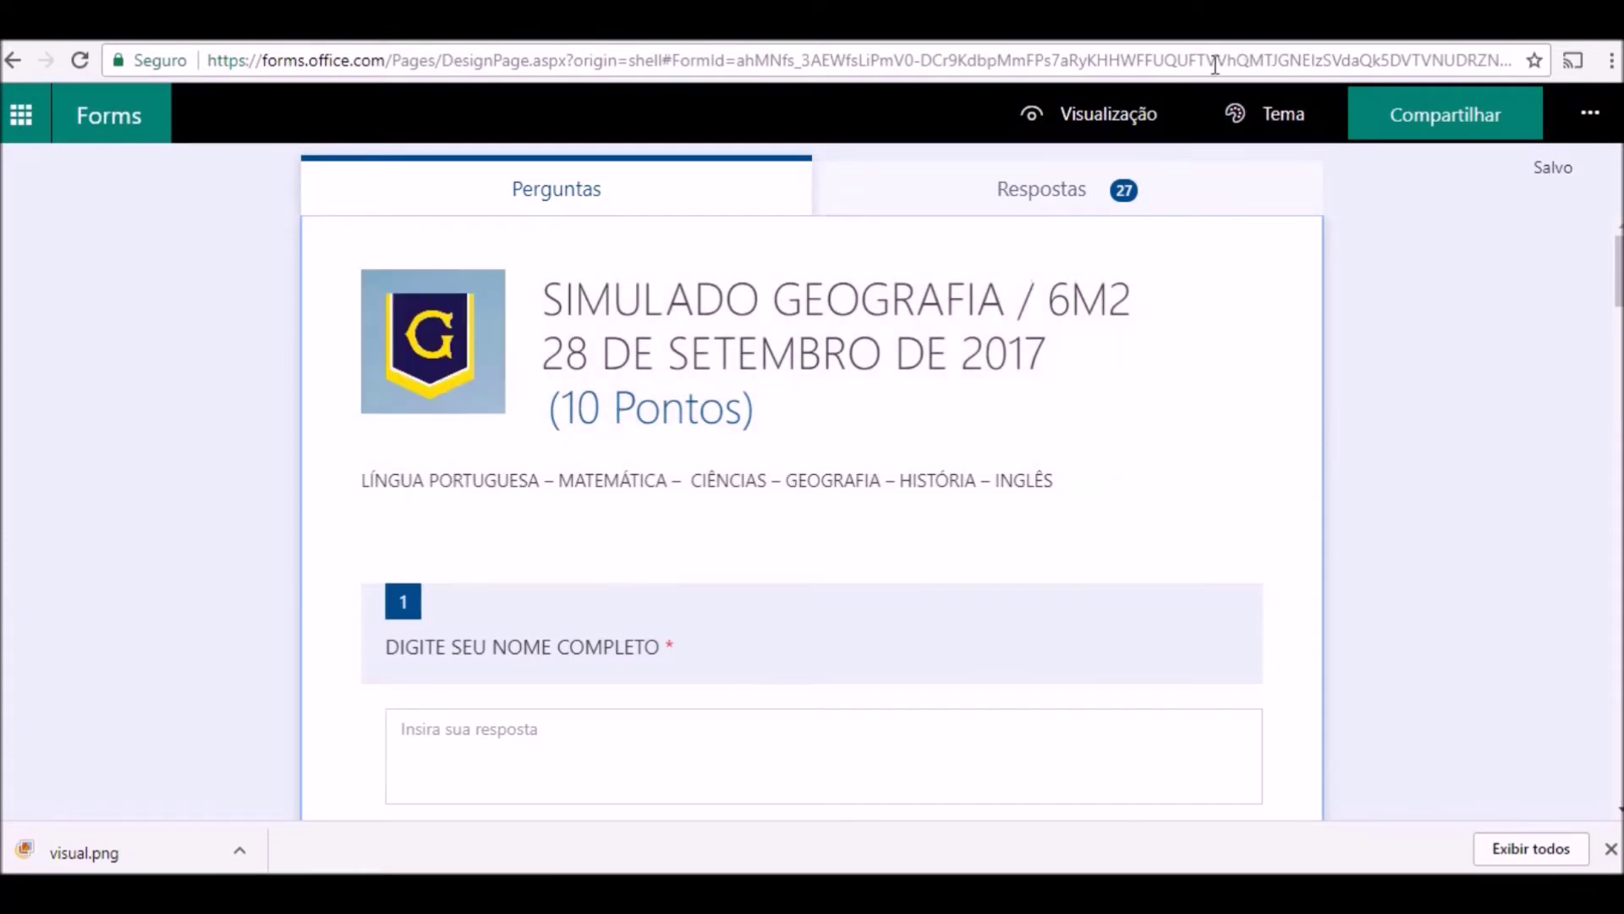
left_click(1101, 123)
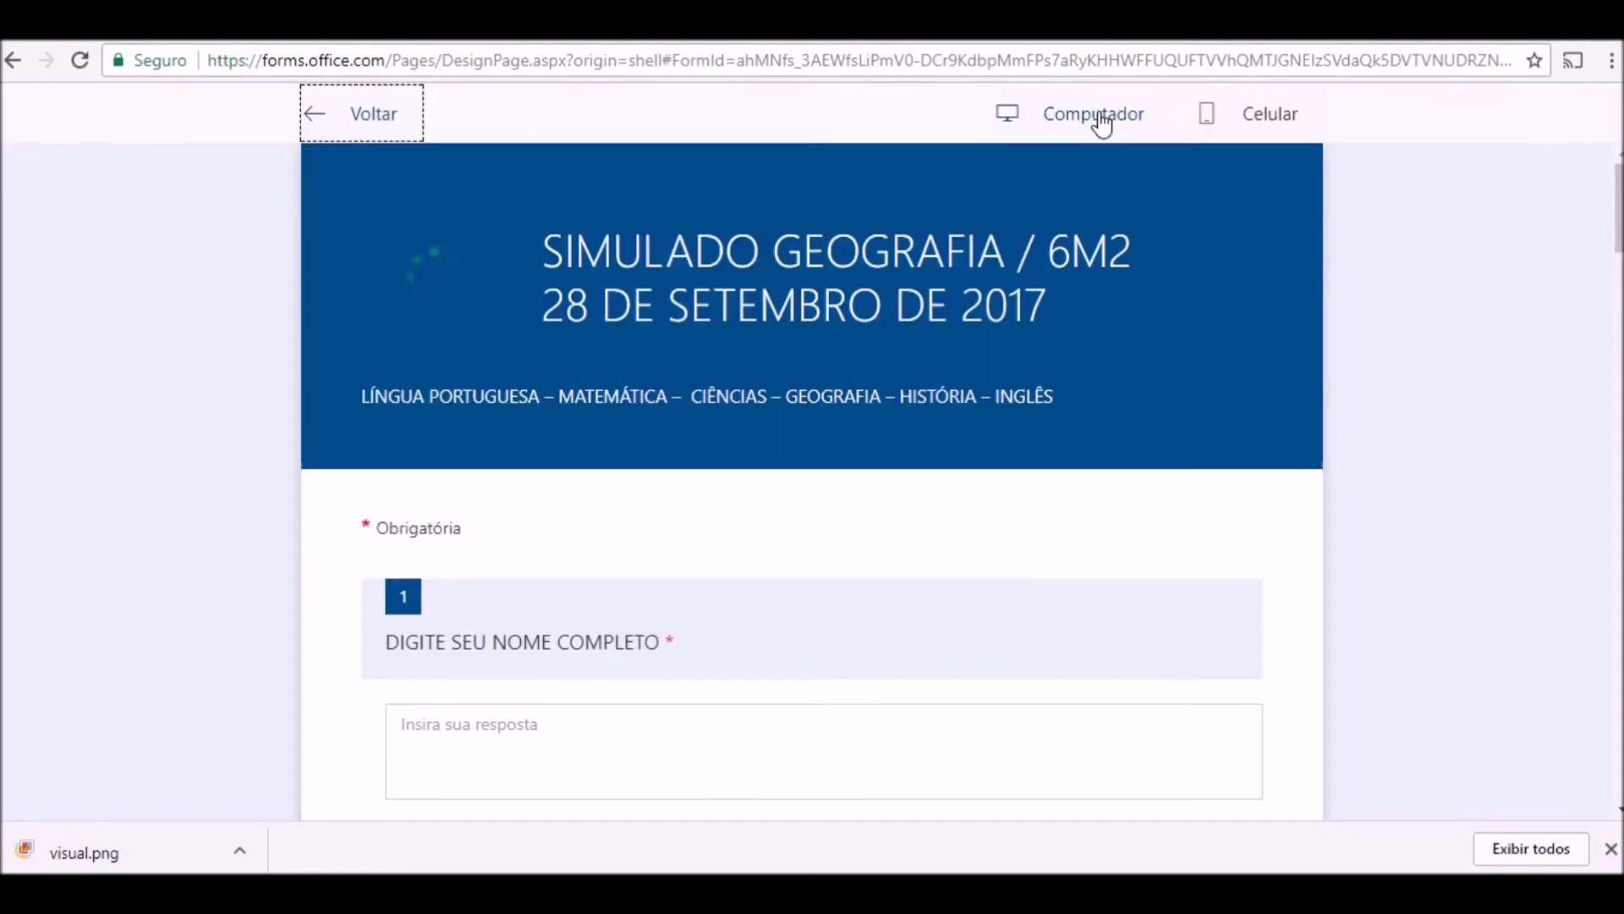
scroll(894, 412, "down", 3)
scroll(894, 412, "down", 1)
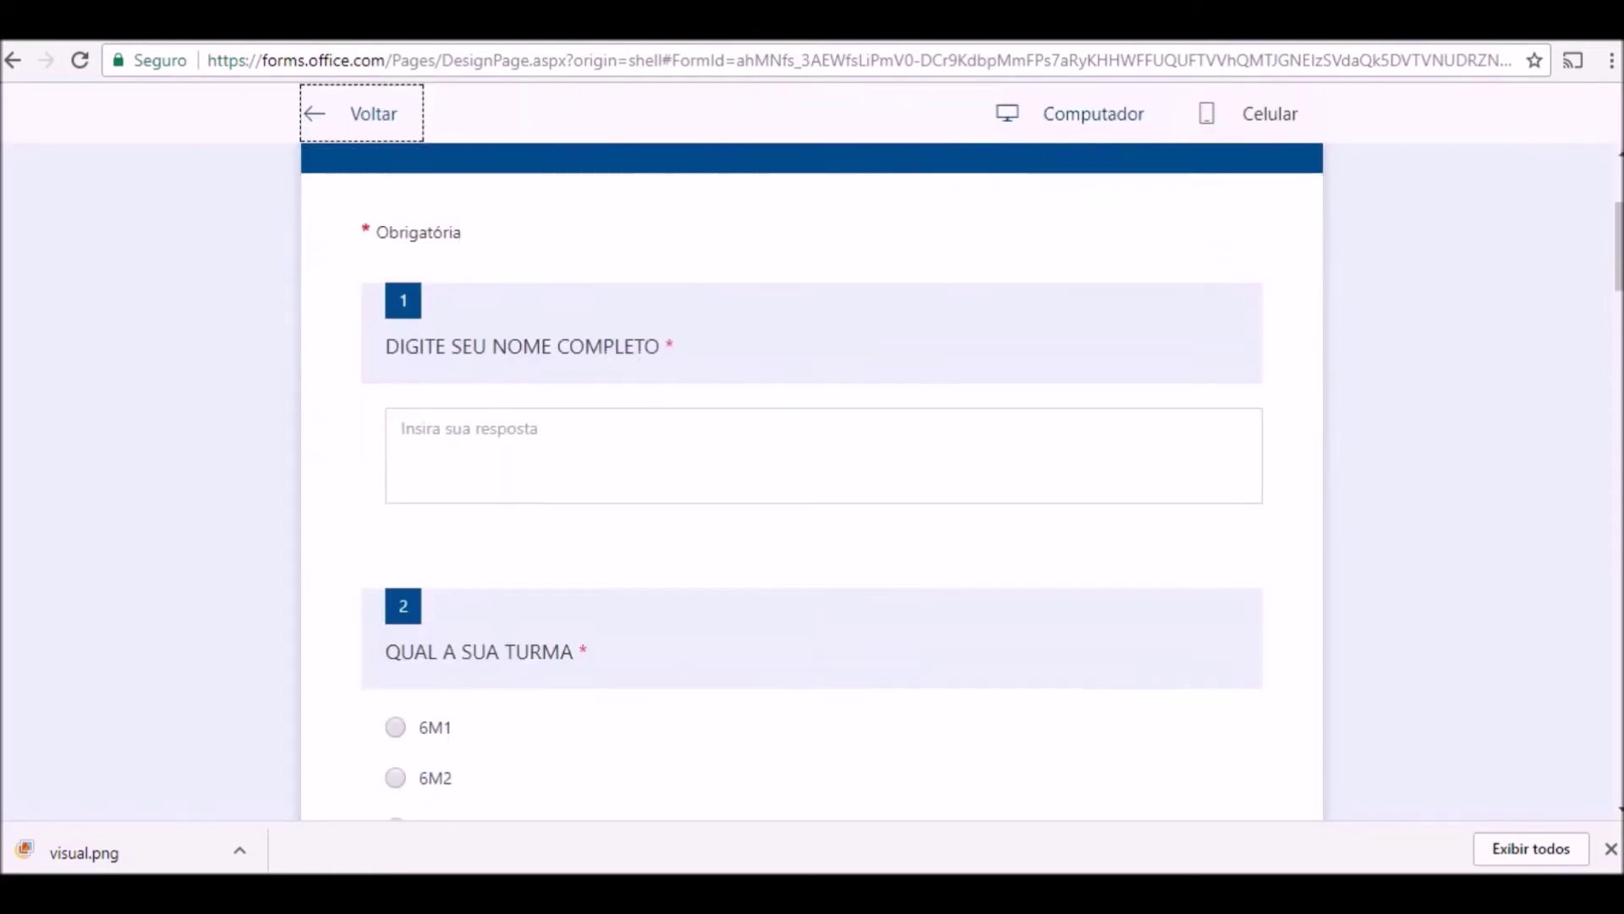
scroll(931, 474, "down", 6)
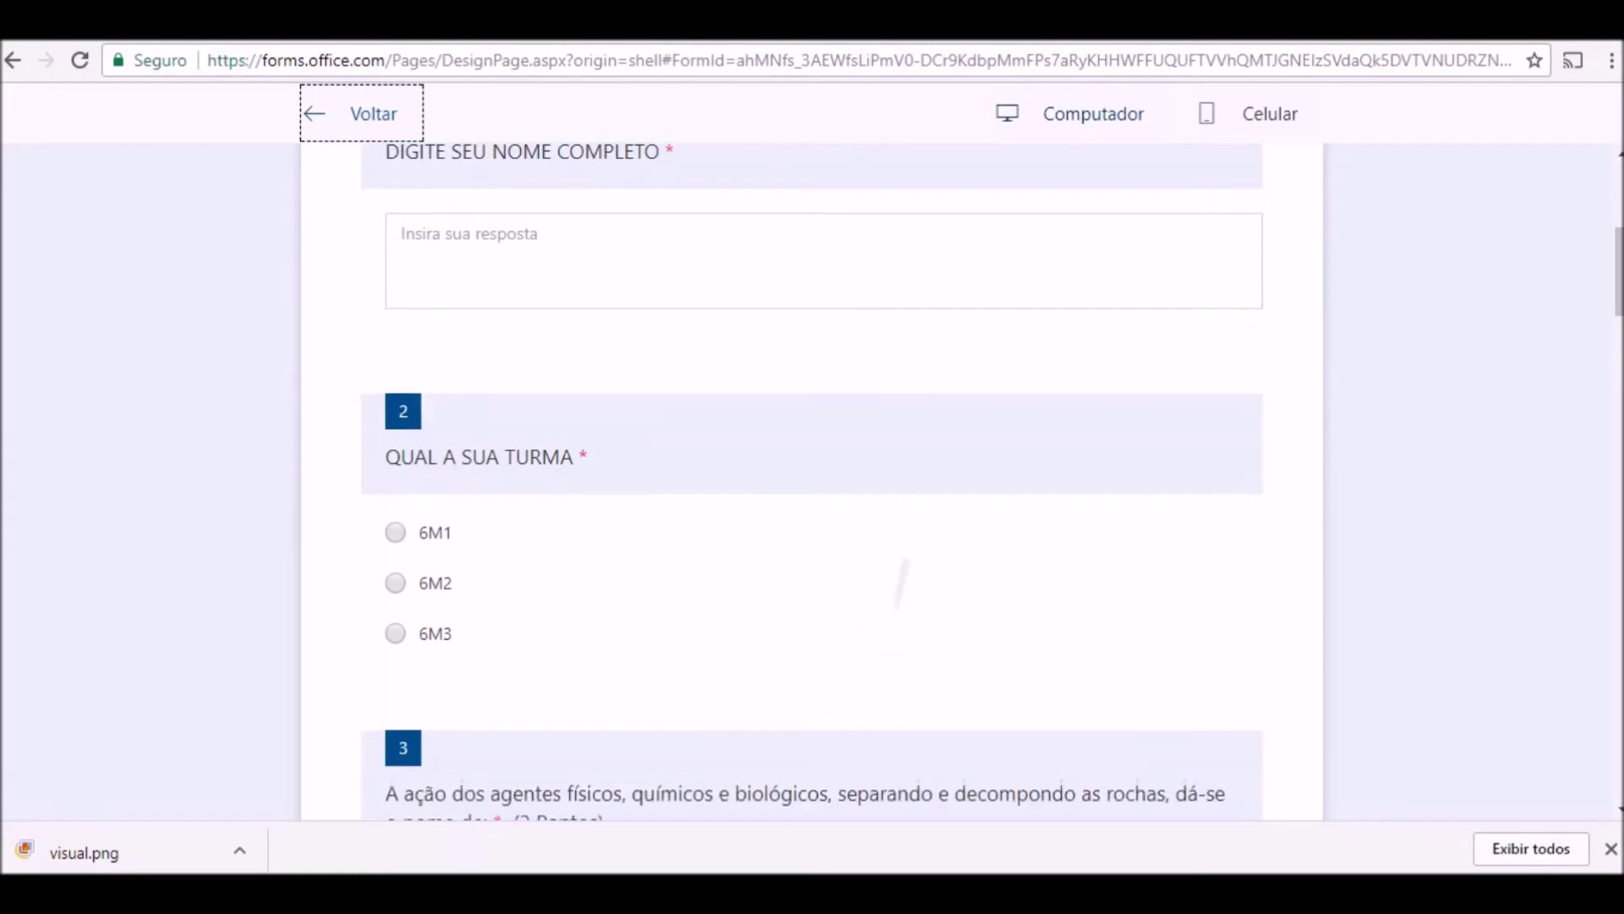
scroll(938, 448, "down", 3)
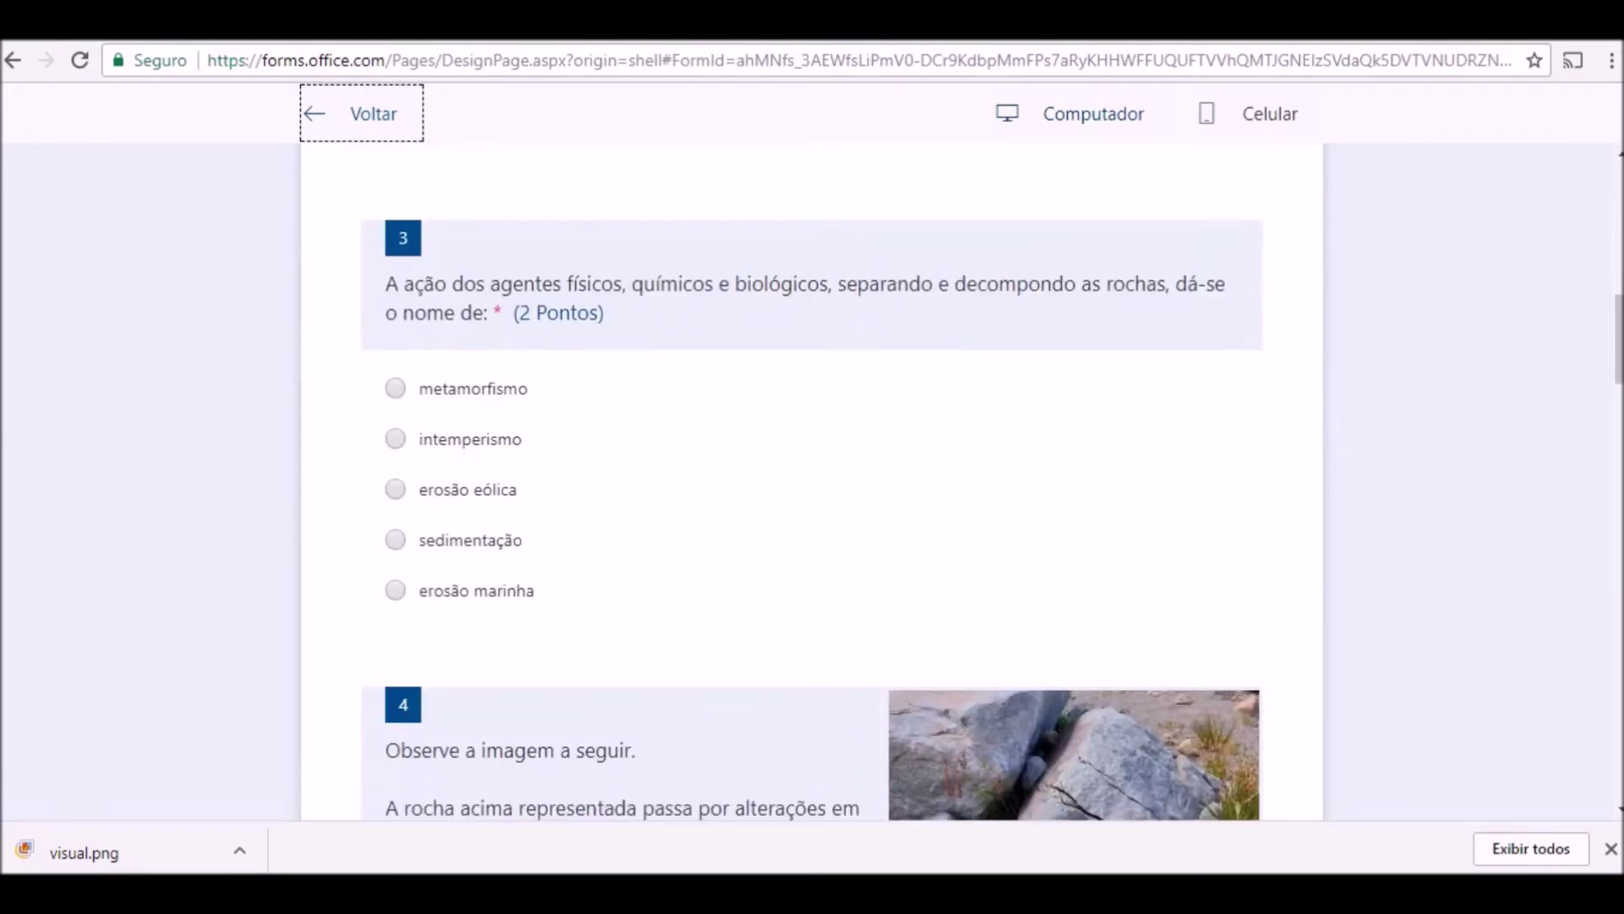
scroll(812, 508, "down", 8)
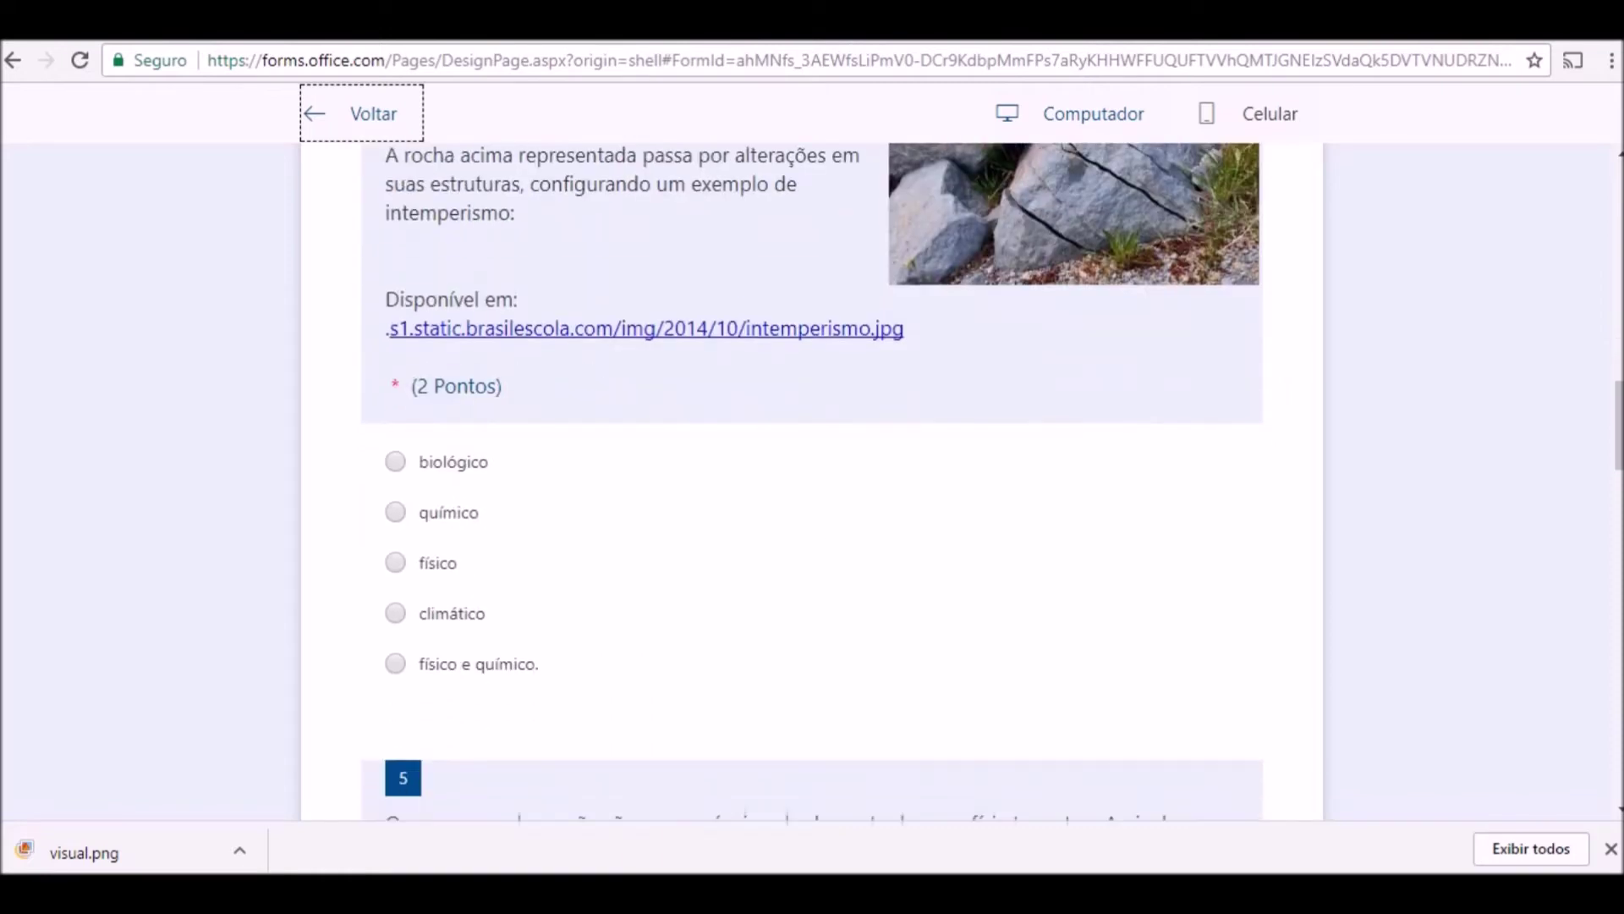
scroll(812, 474, "down", 4)
scroll(857, 516, "down", 10)
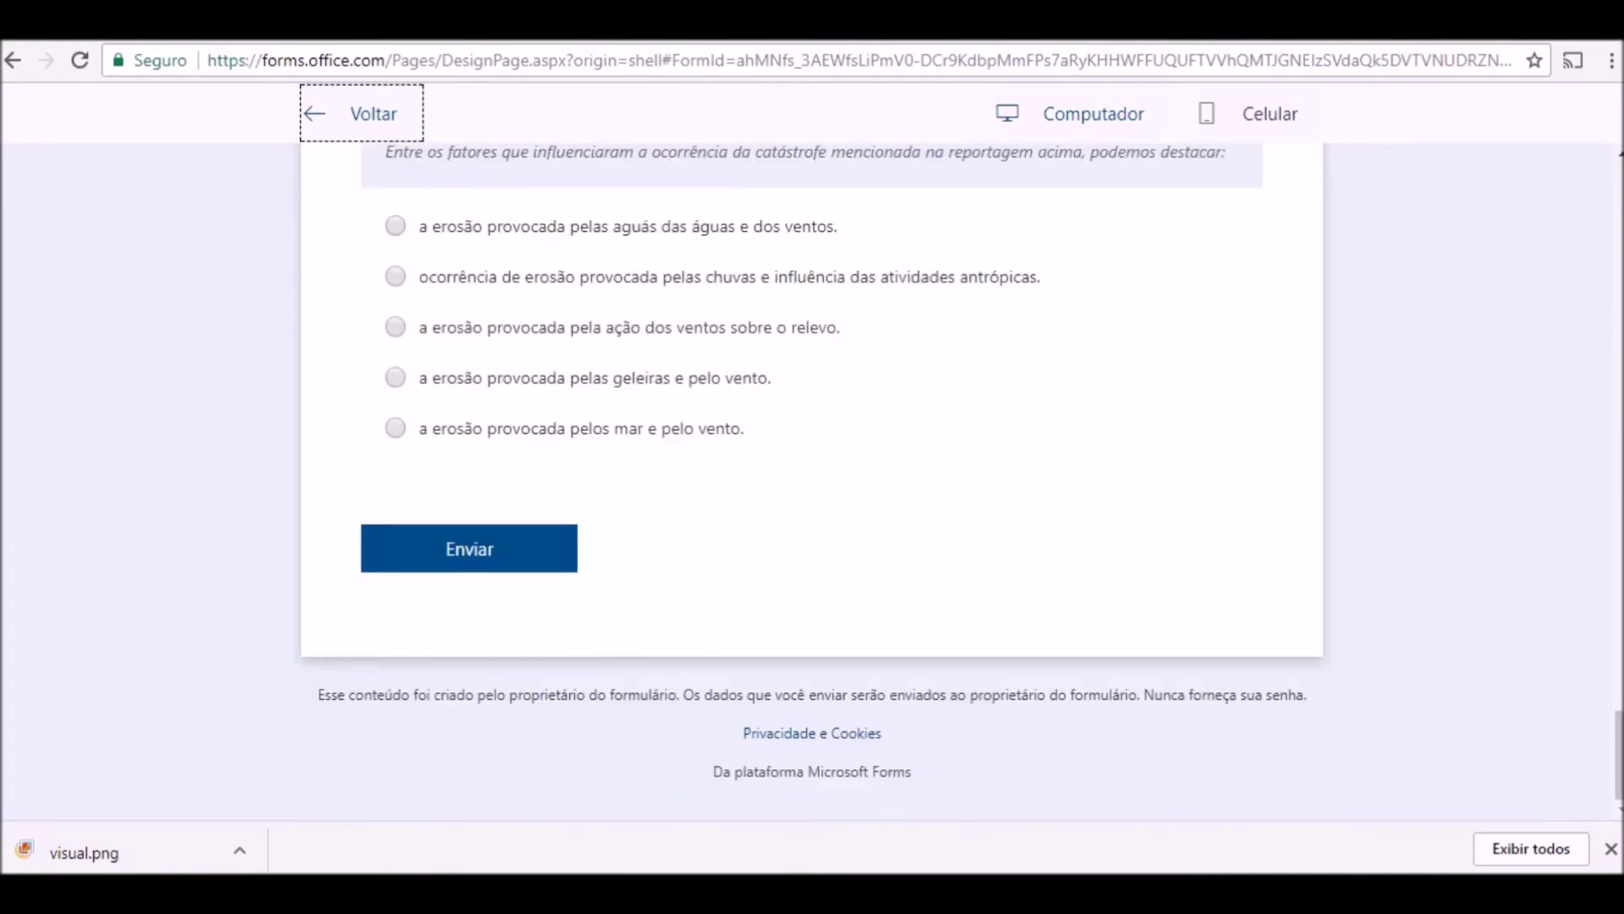
scroll(812, 474, "up", 15)
scroll(812, 473, "up", 15)
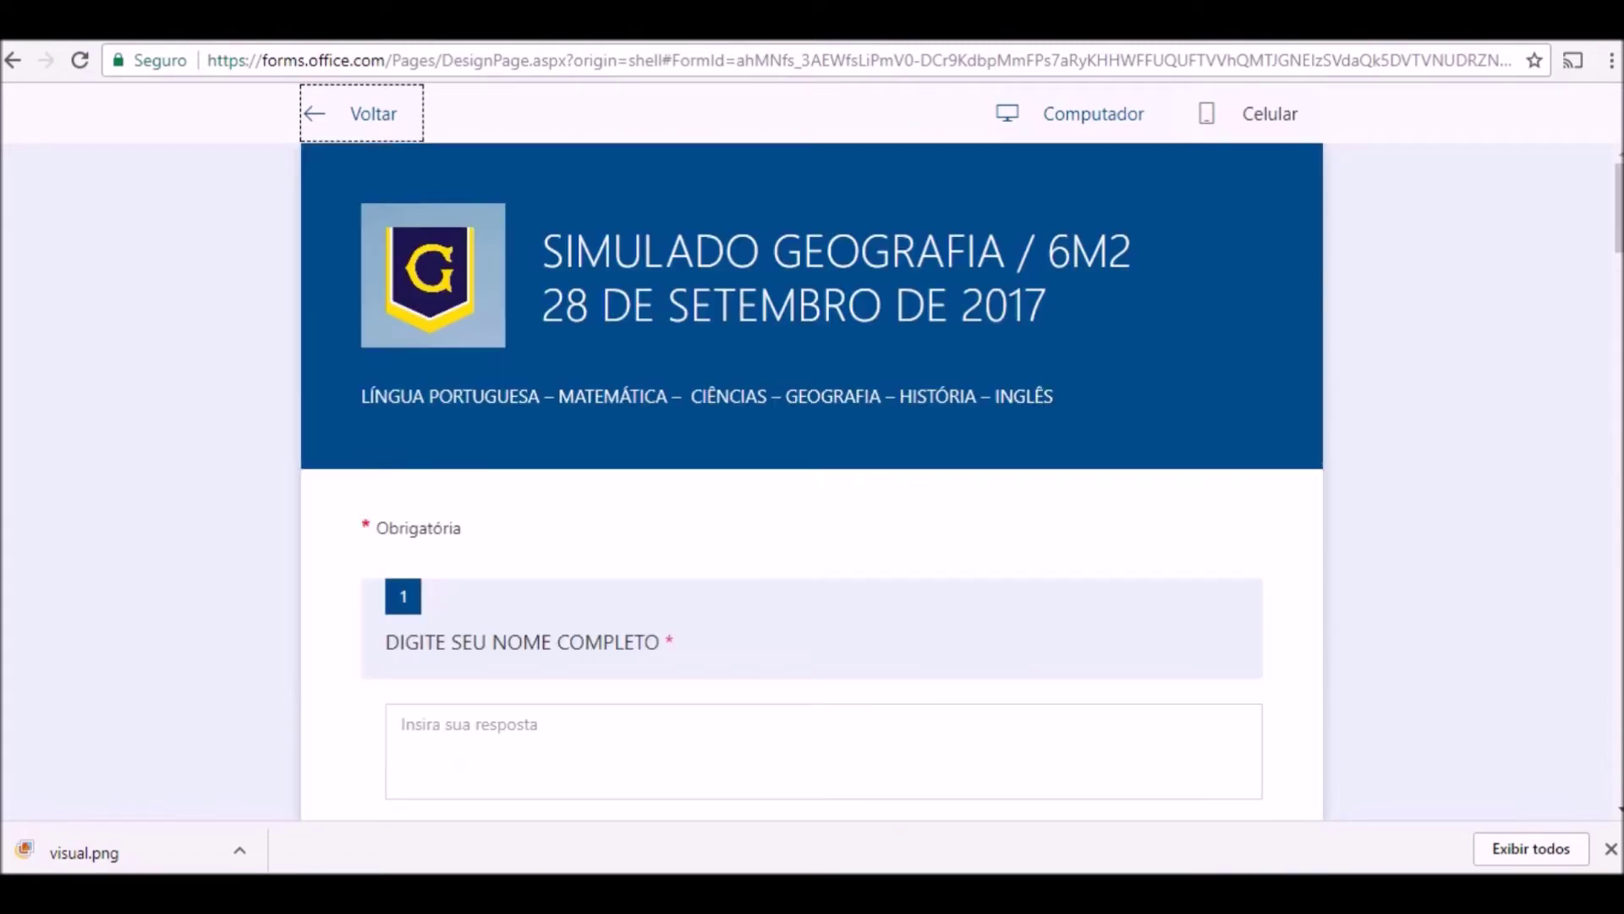
Look through the questionnaire in the mobile preview (Celular), then return to its editing page
left_click(1261, 124)
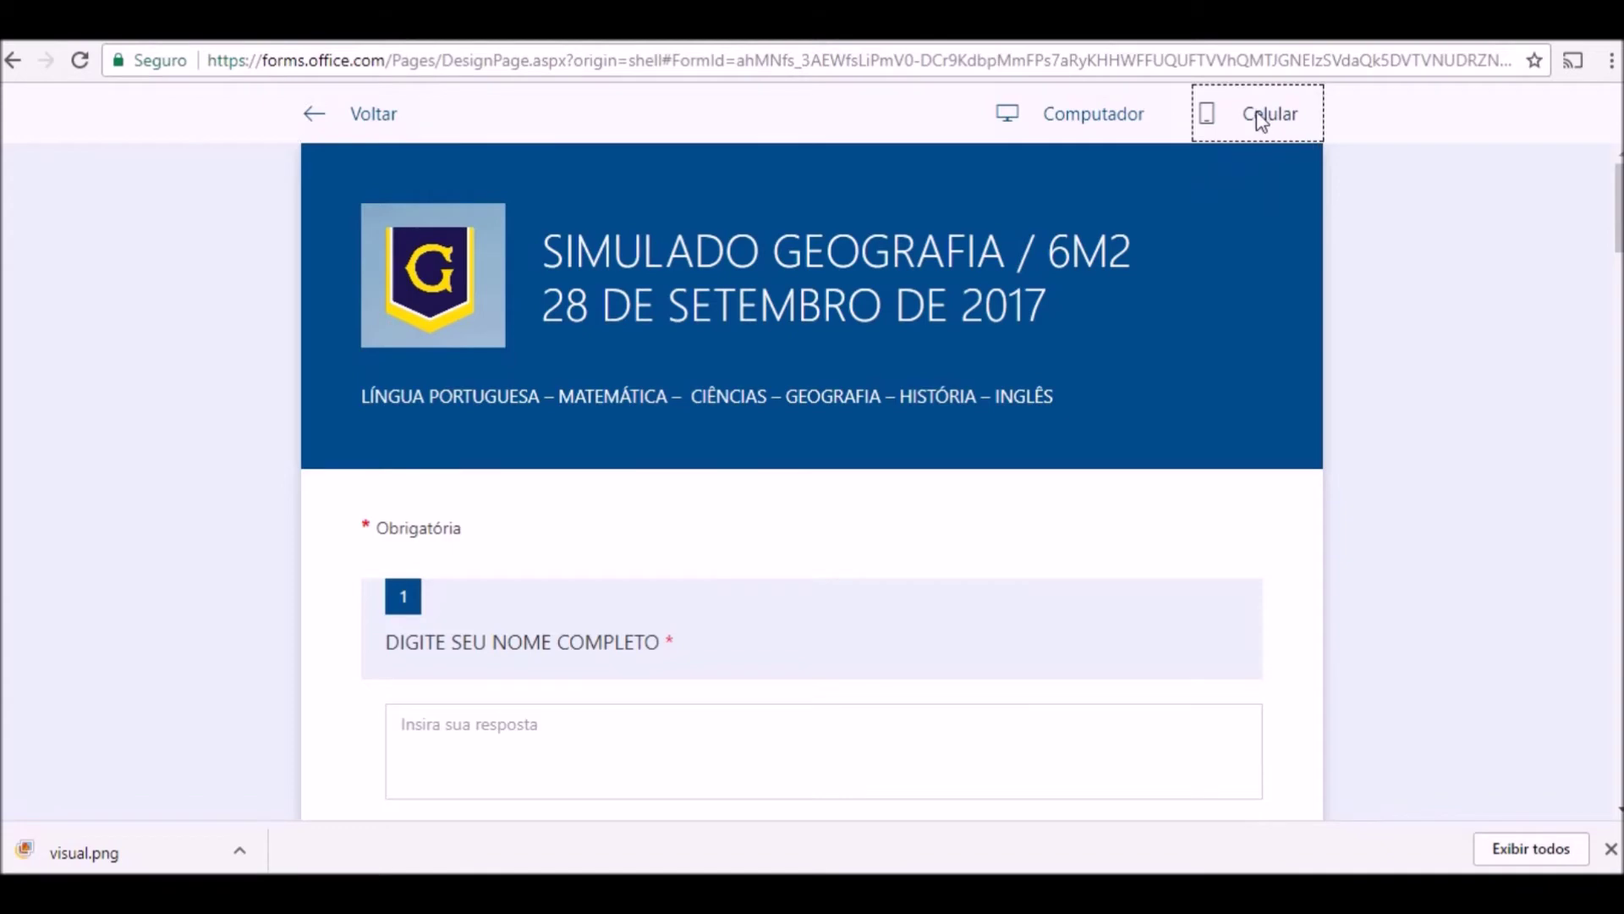
scroll(900, 417, "down", 3)
scroll(802, 524, "down", 15)
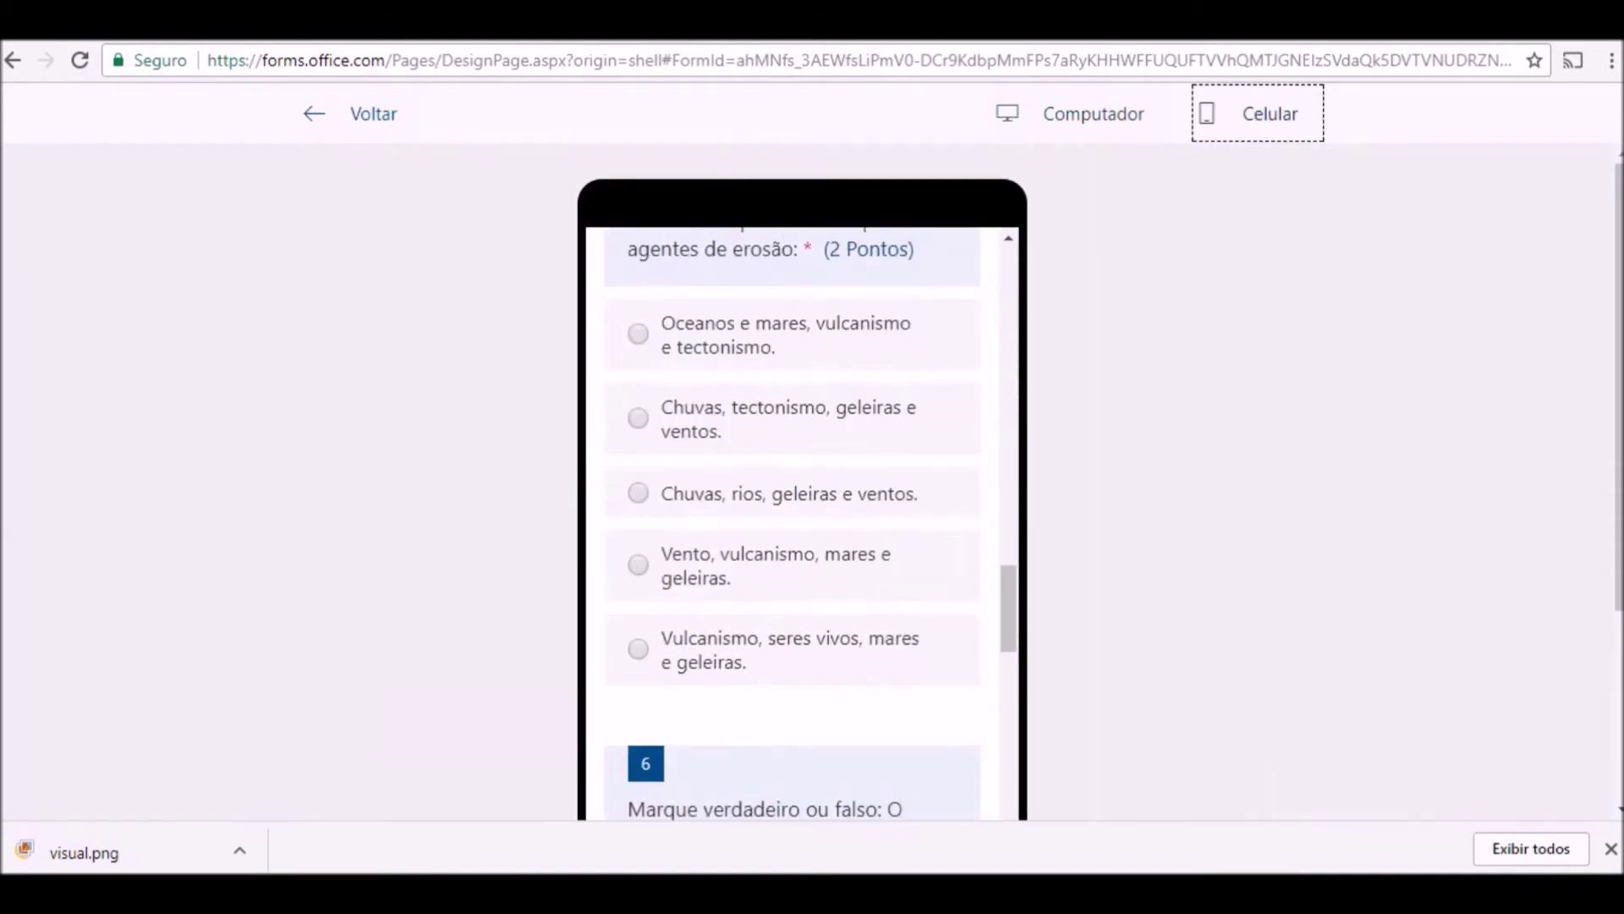
scroll(816, 389, "down", 15)
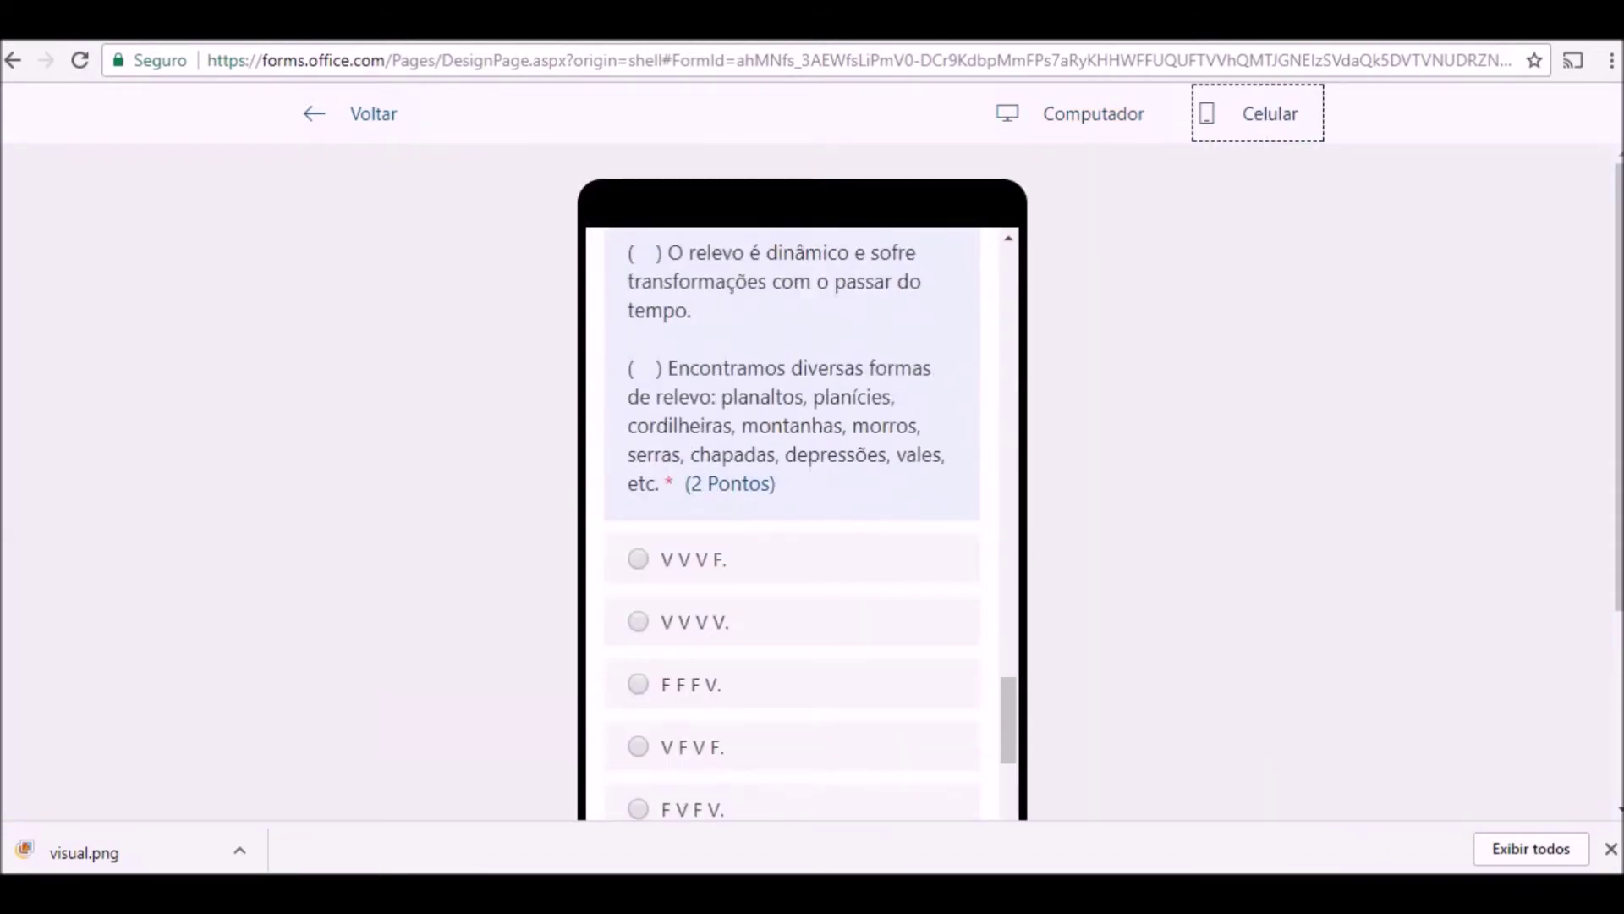
scroll(816, 389, "up", 20)
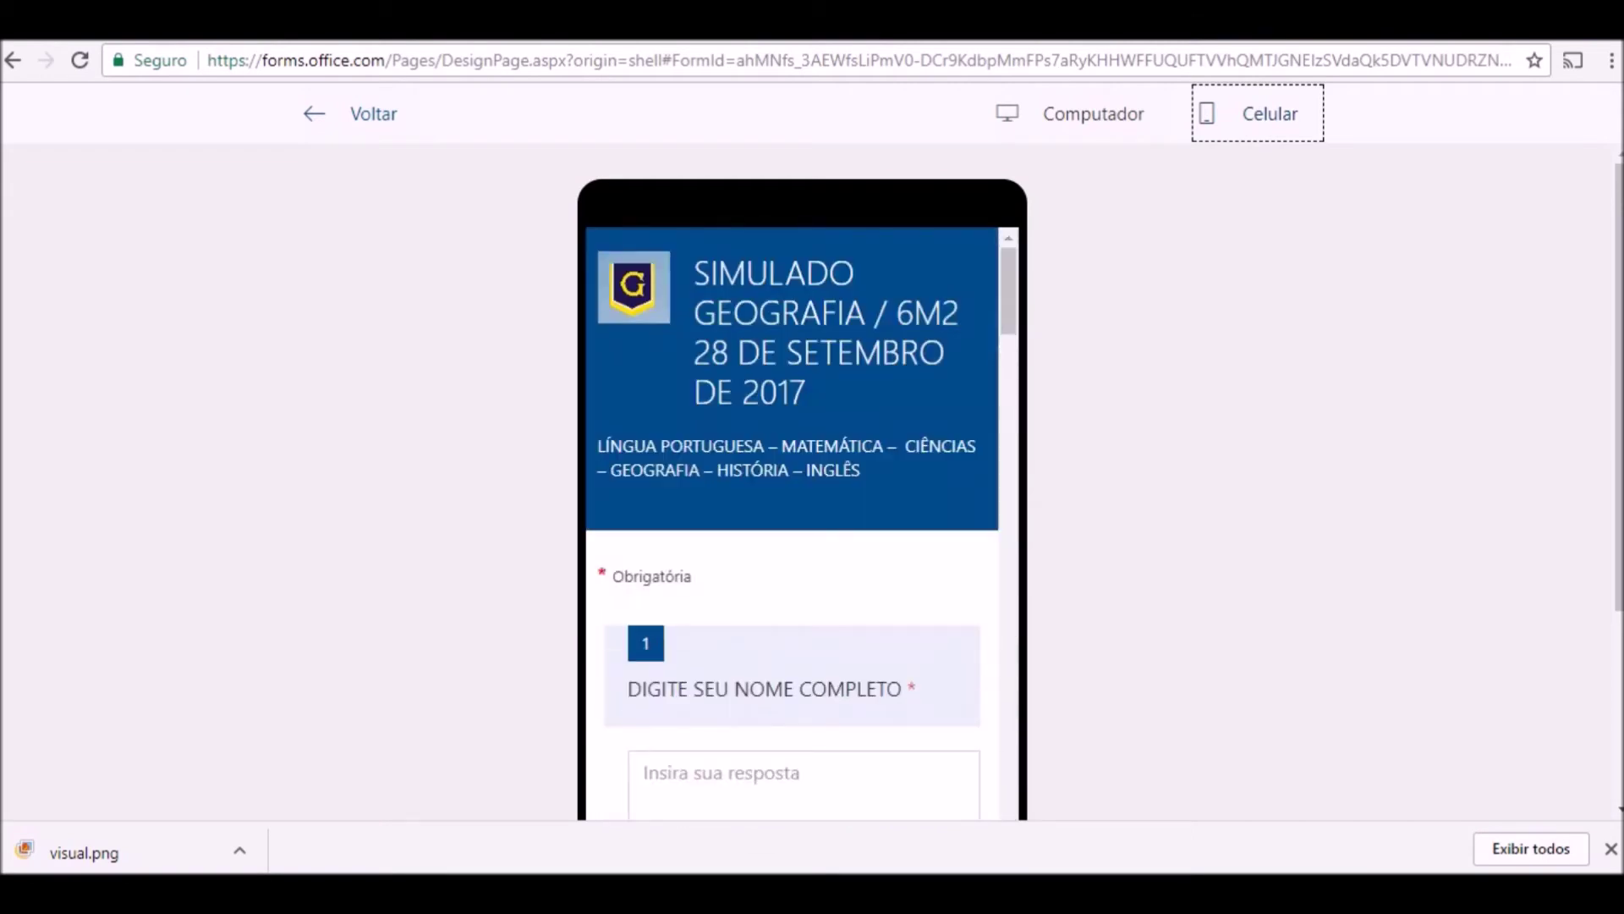
left_click(342, 113)
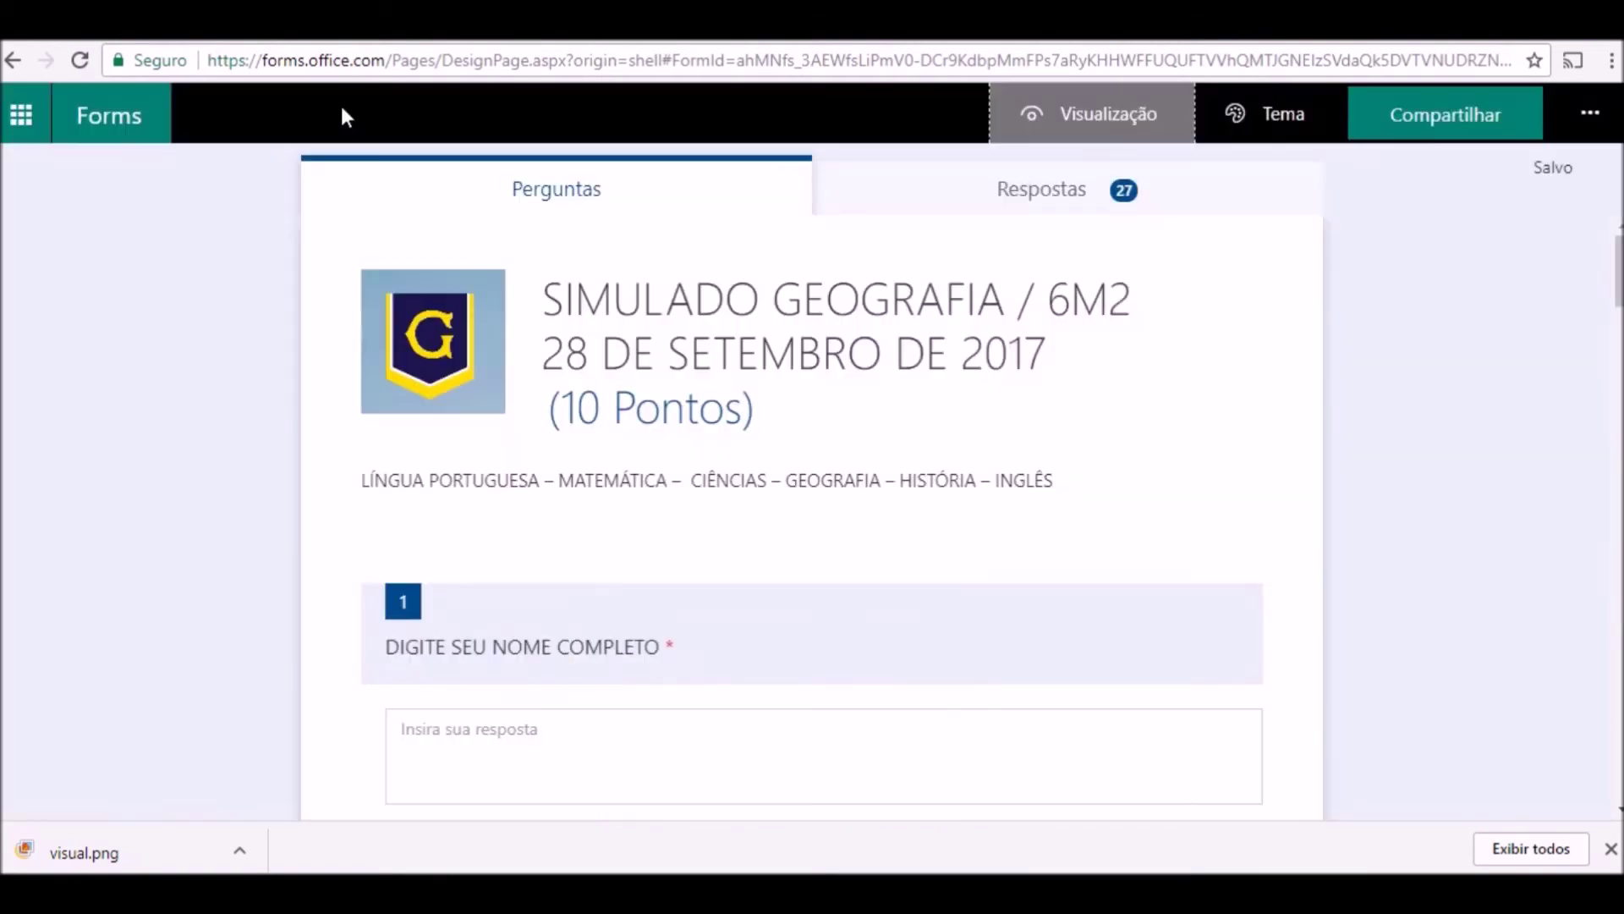
View the questionnaire's responses, export them to Excel and open the downloaded workbook
left_click(1035, 199)
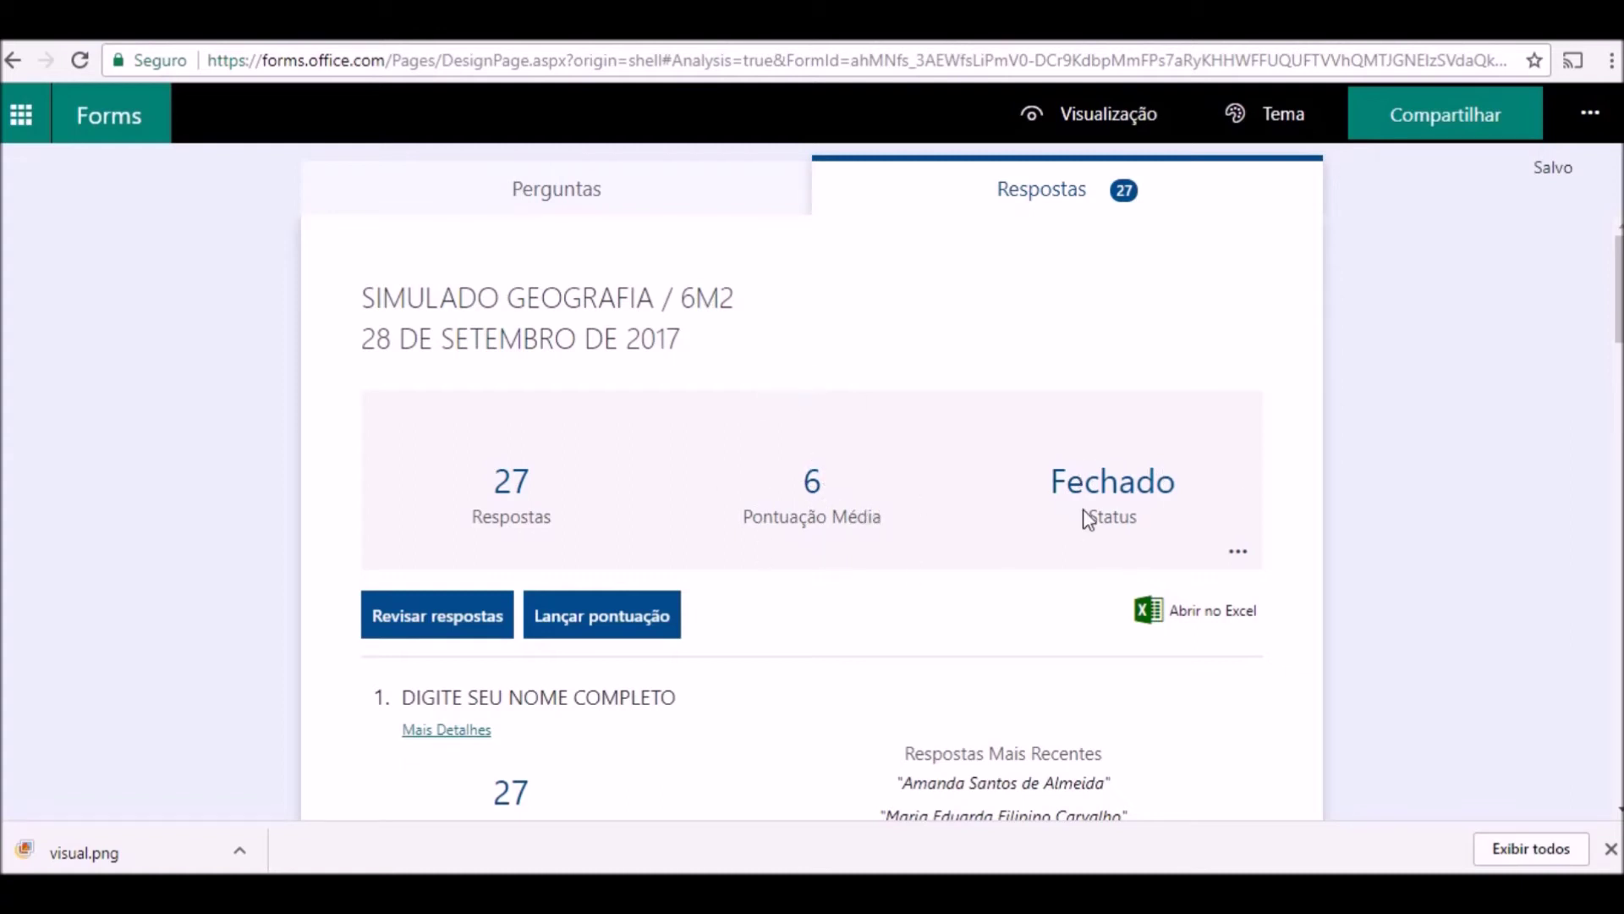
left_click(1206, 618)
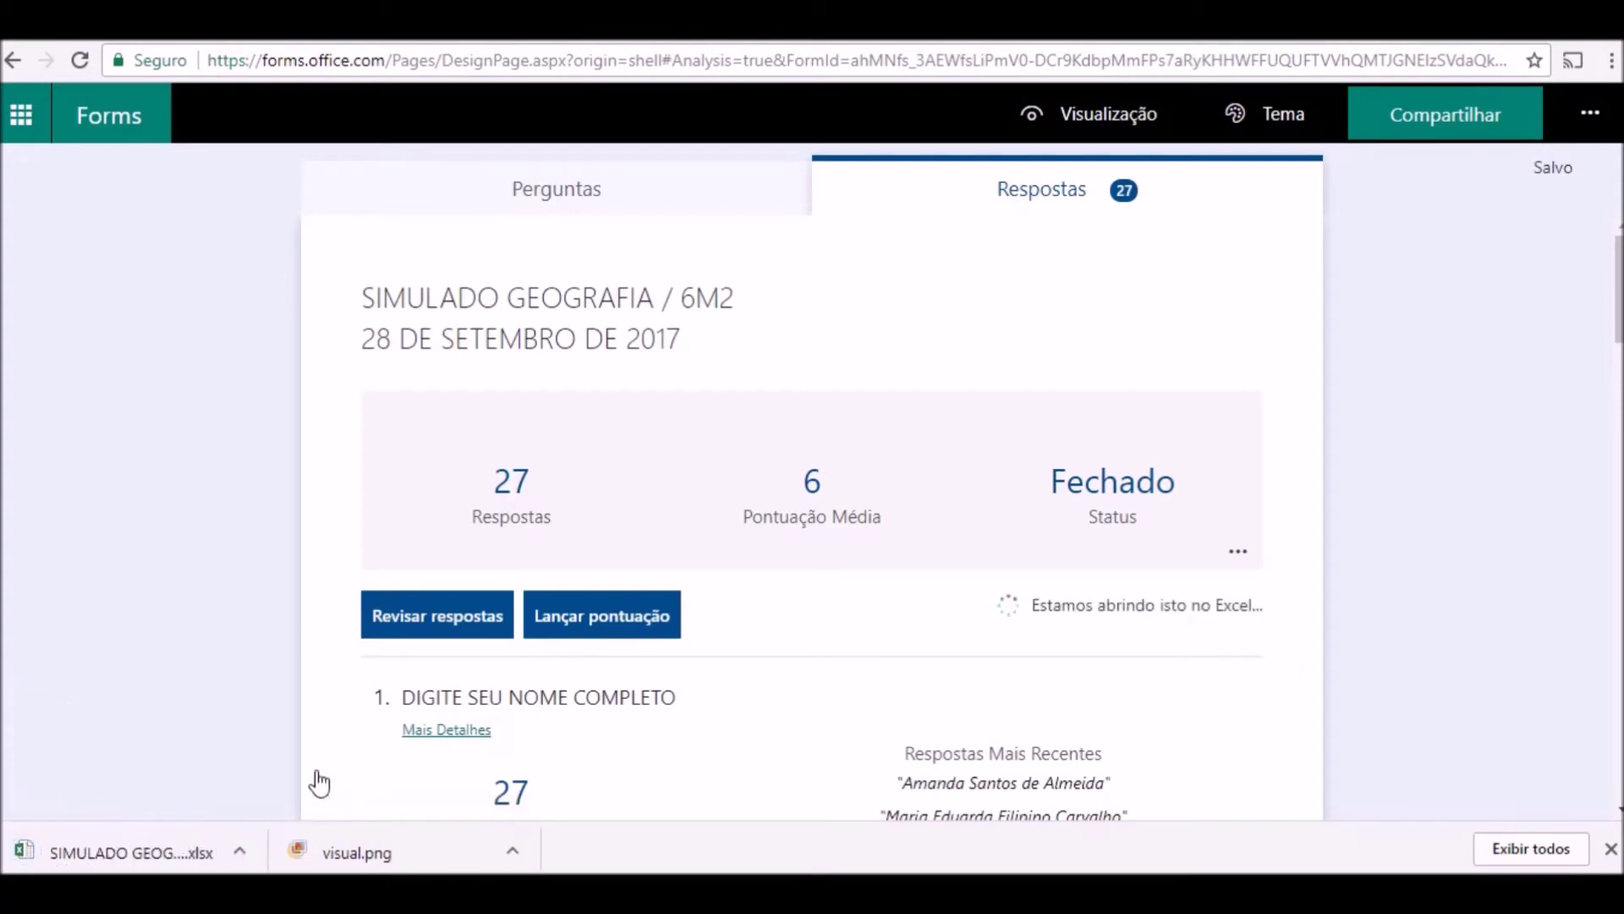
left_click(135, 852)
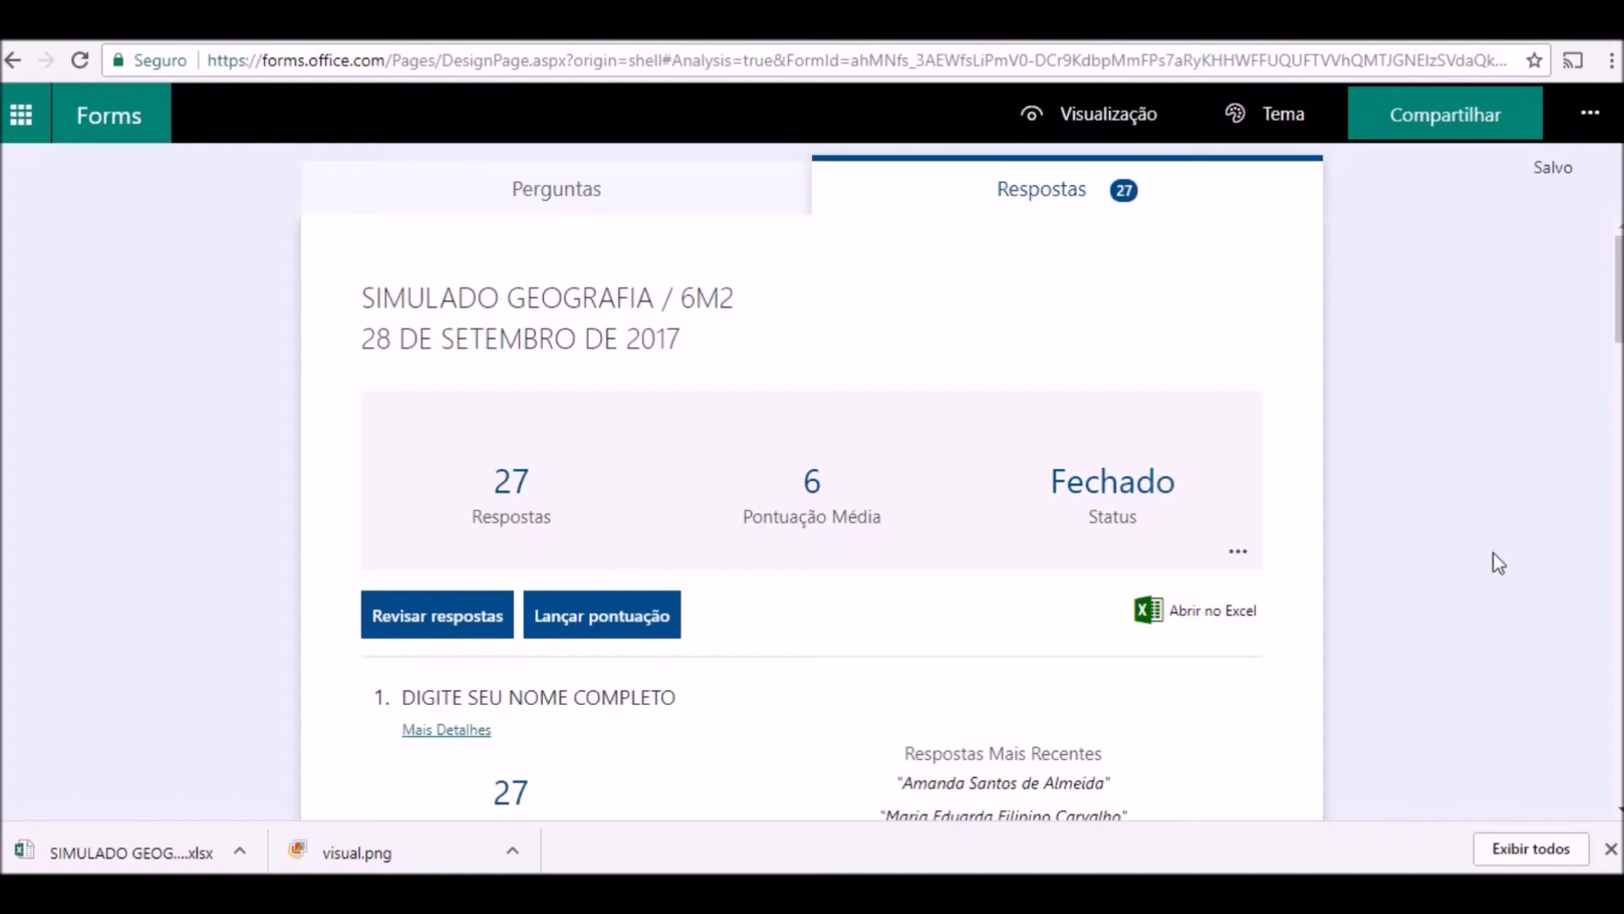
Examine the response summary of each question, including the answer counts, correct-answer rates and pie charts
scroll(842, 495, "down", 9)
scroll(842, 495, "down", 3)
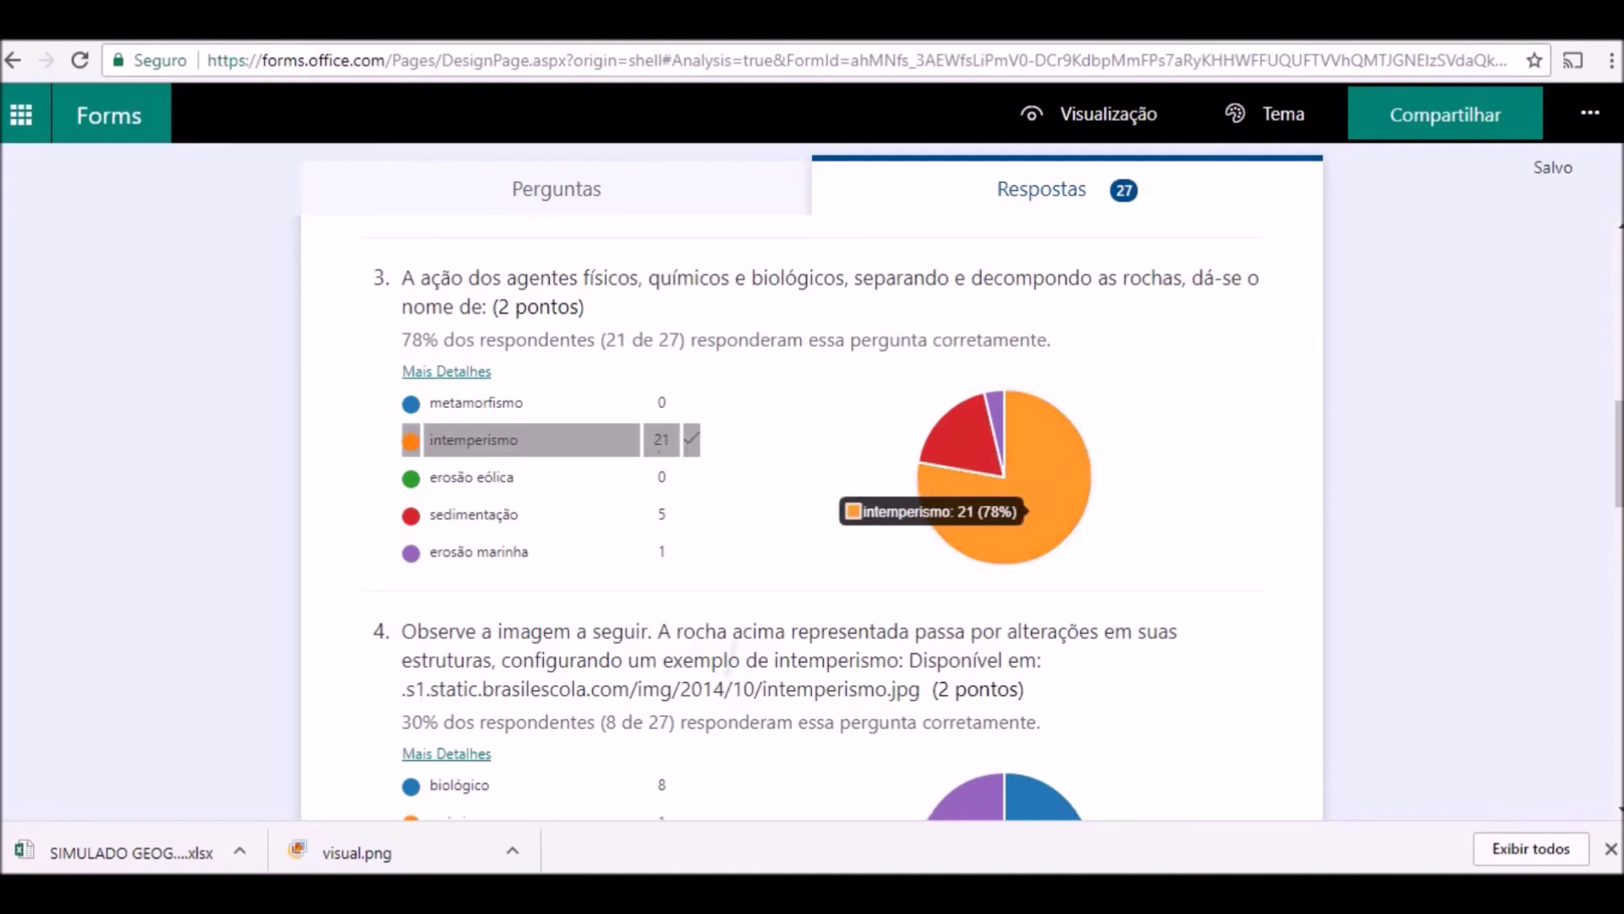
scroll(812, 516, "down", 3)
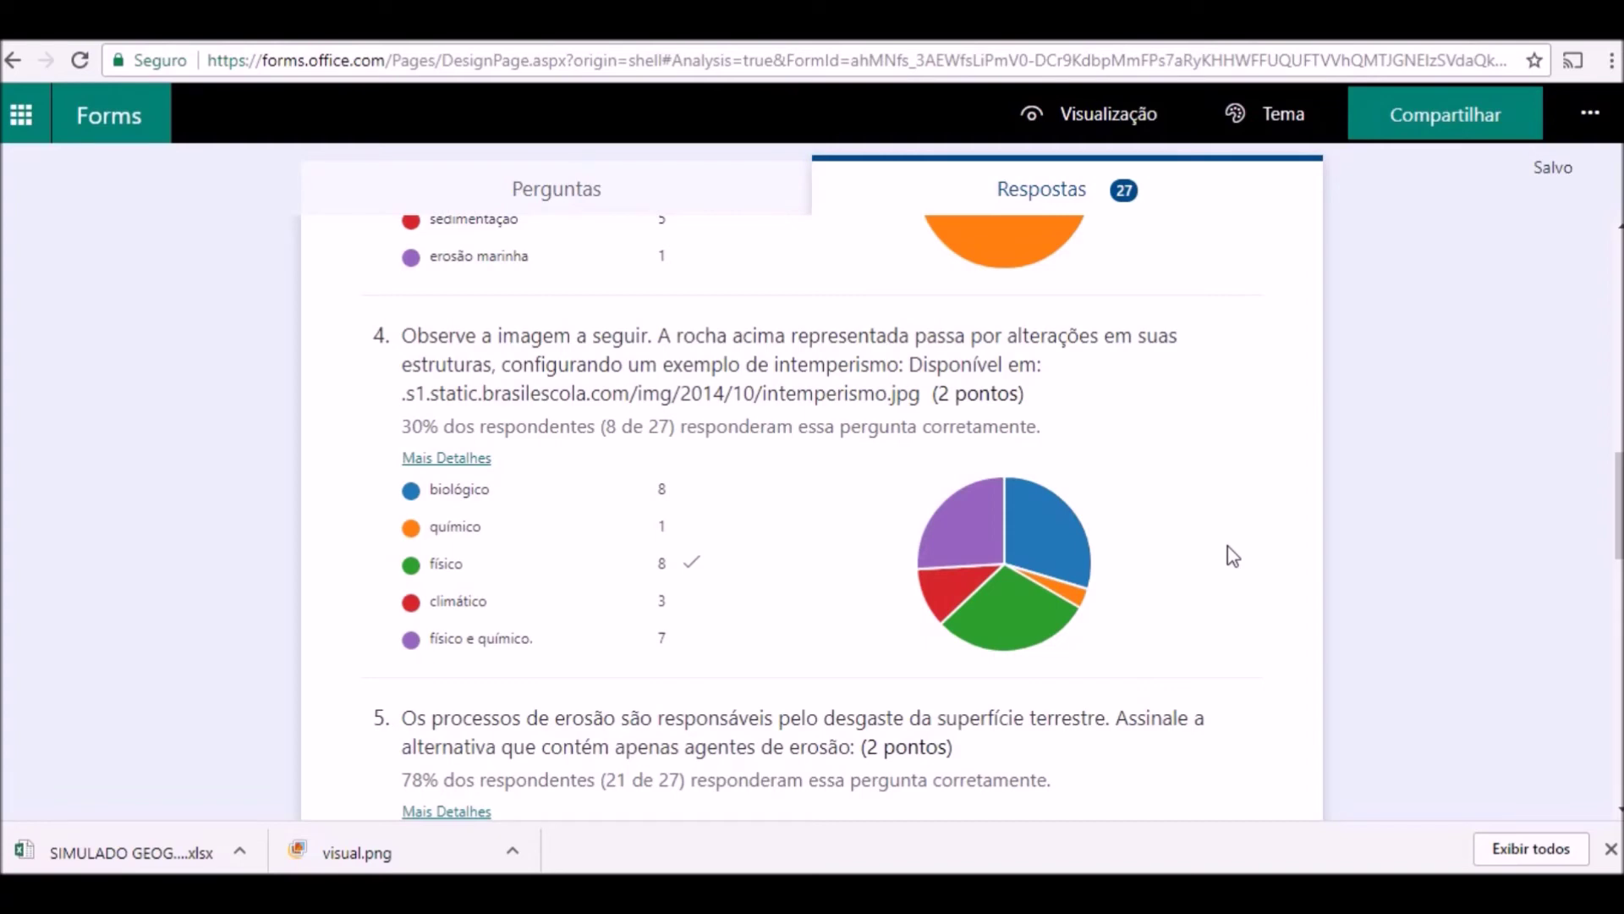
scroll(720, 478, "down", 4)
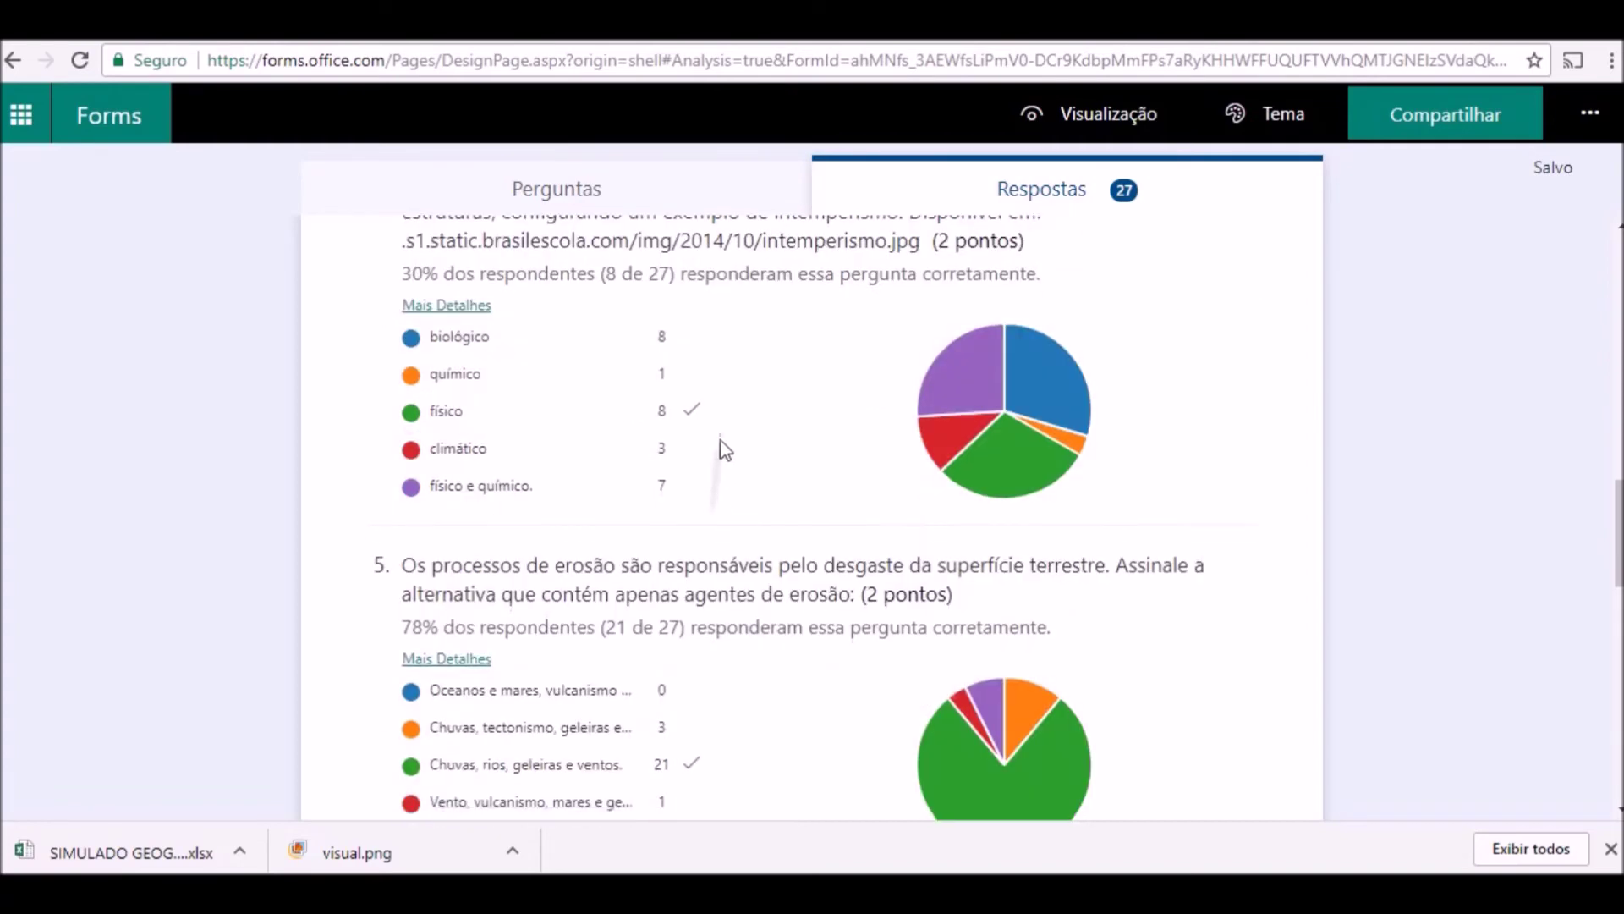
scroll(749, 554, "down", 2)
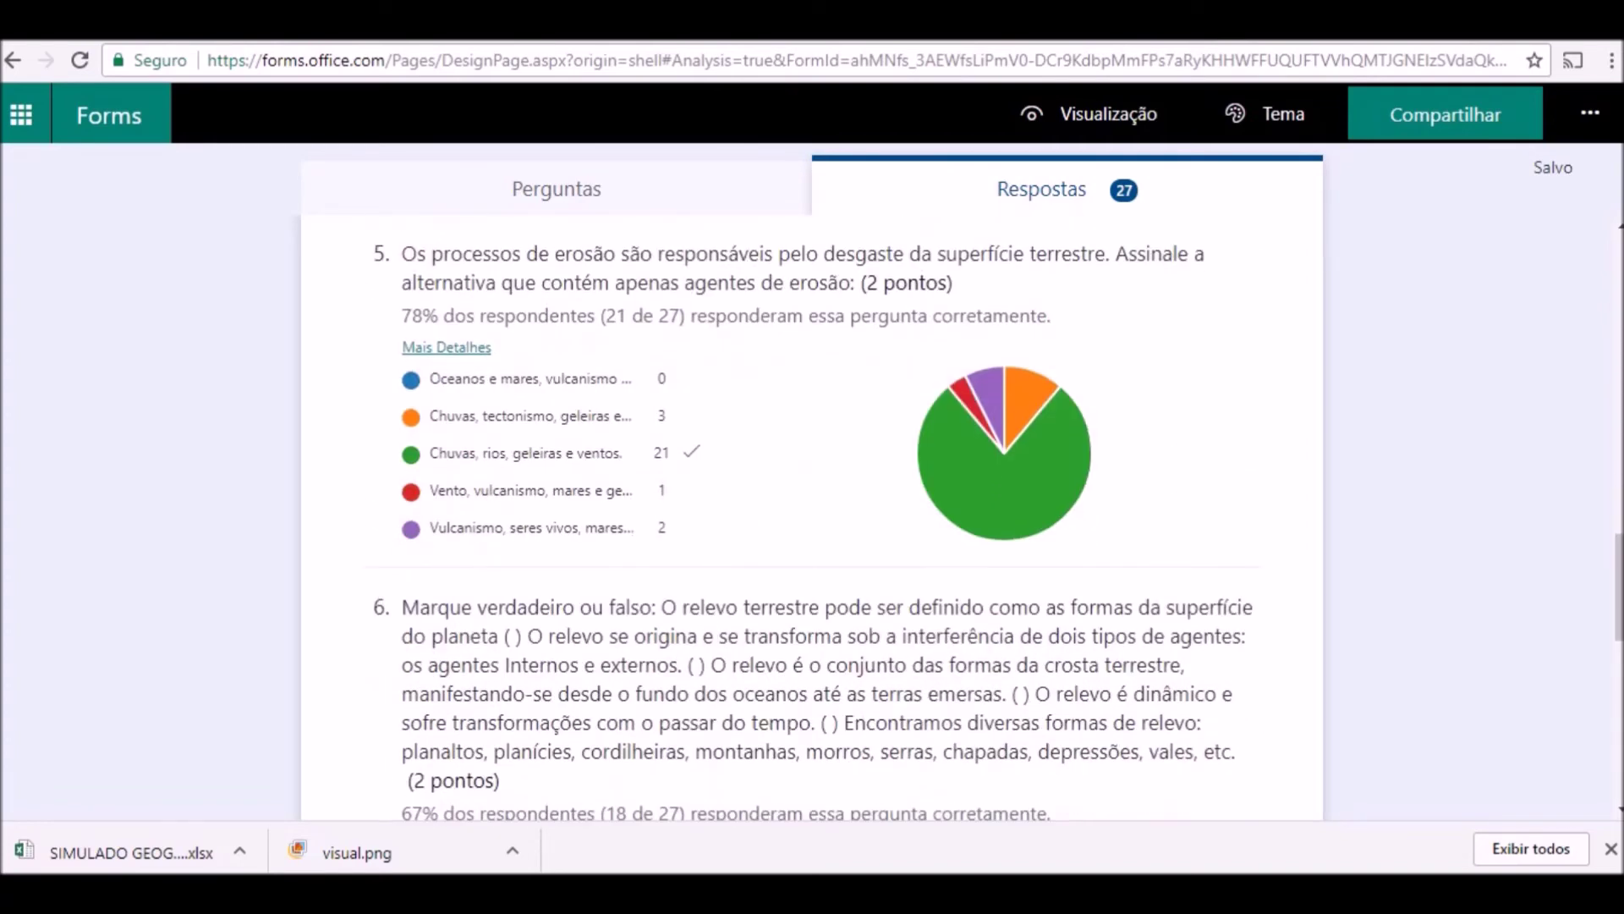
scroll(812, 507, "down", 3)
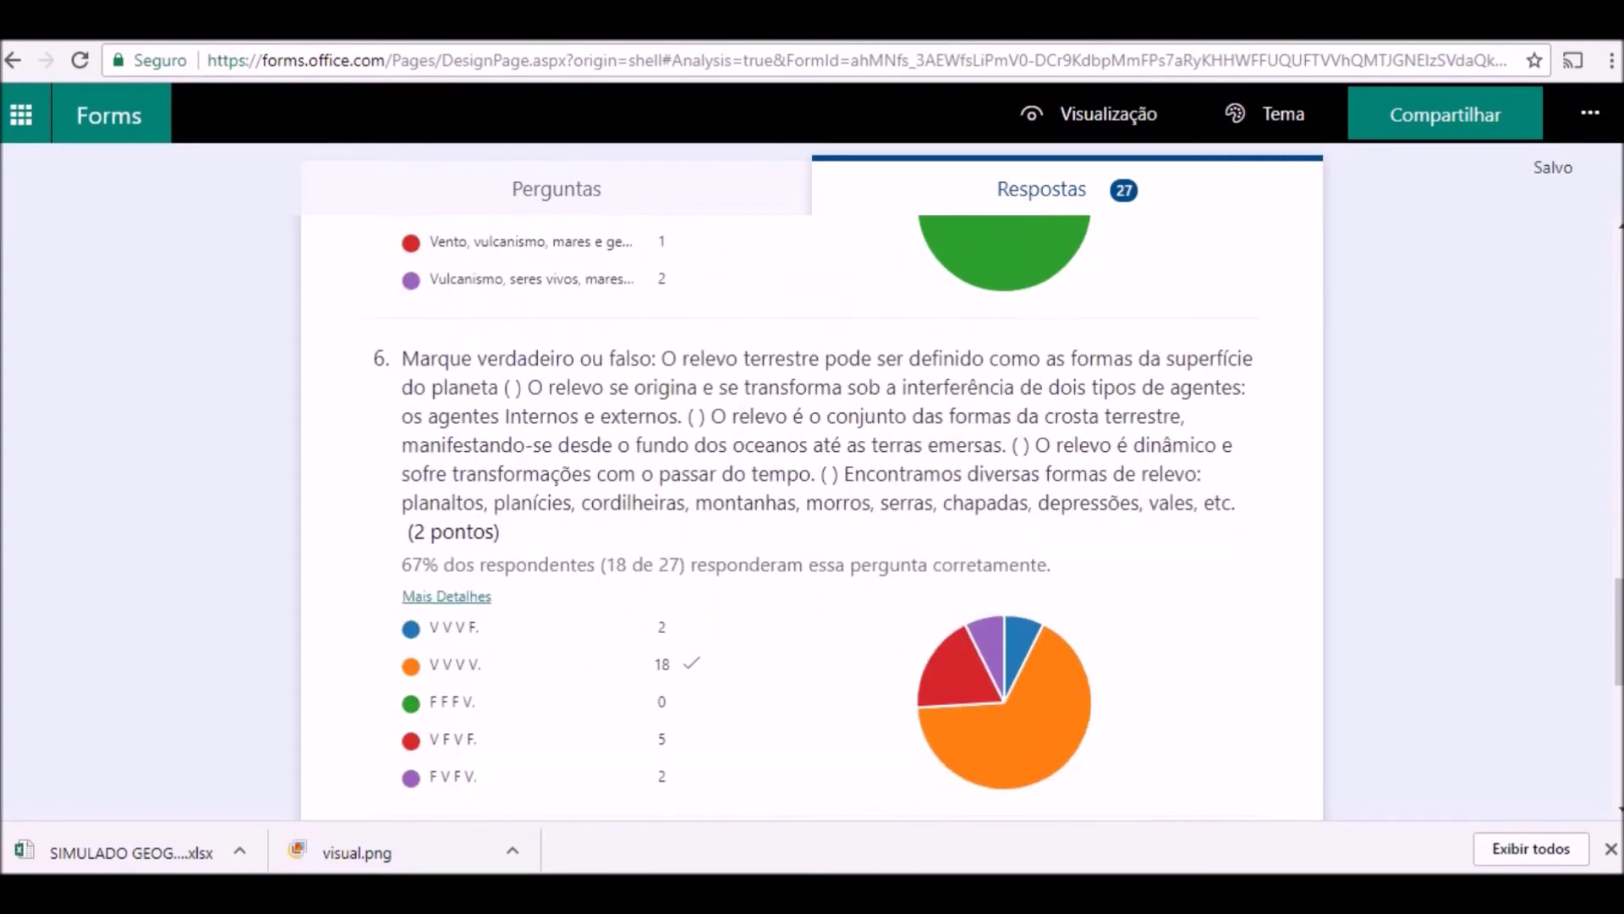
scroll(812, 507, "down", 7)
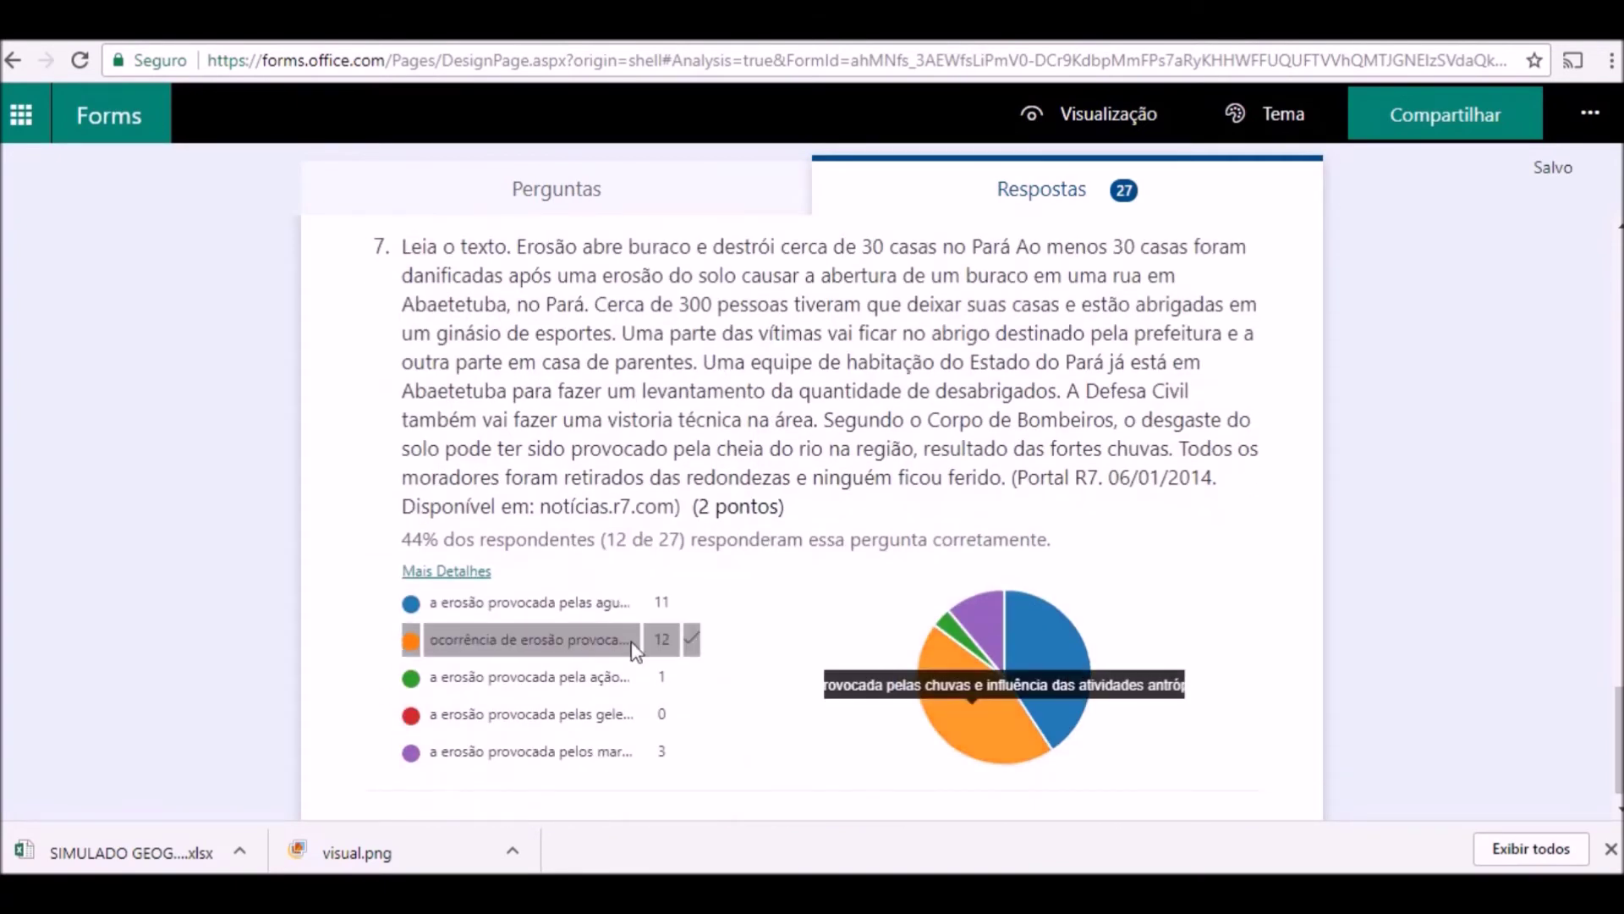
scroll(620, 634, "down", 1)
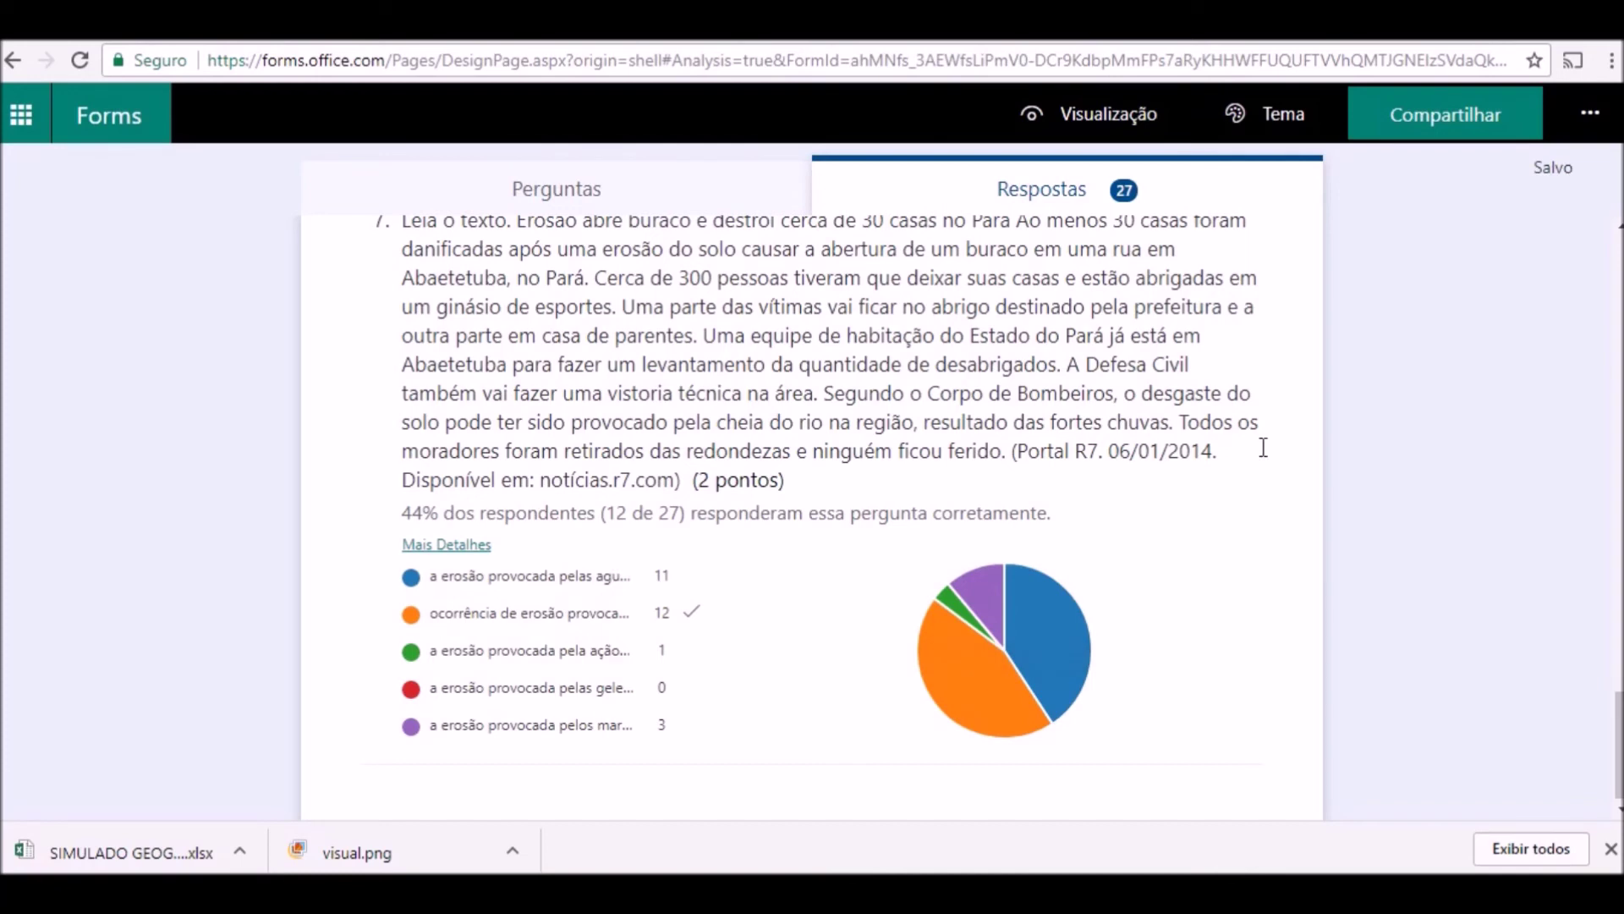
scroll(910, 647, "up", 1)
scroll(909, 648, "up", 15)
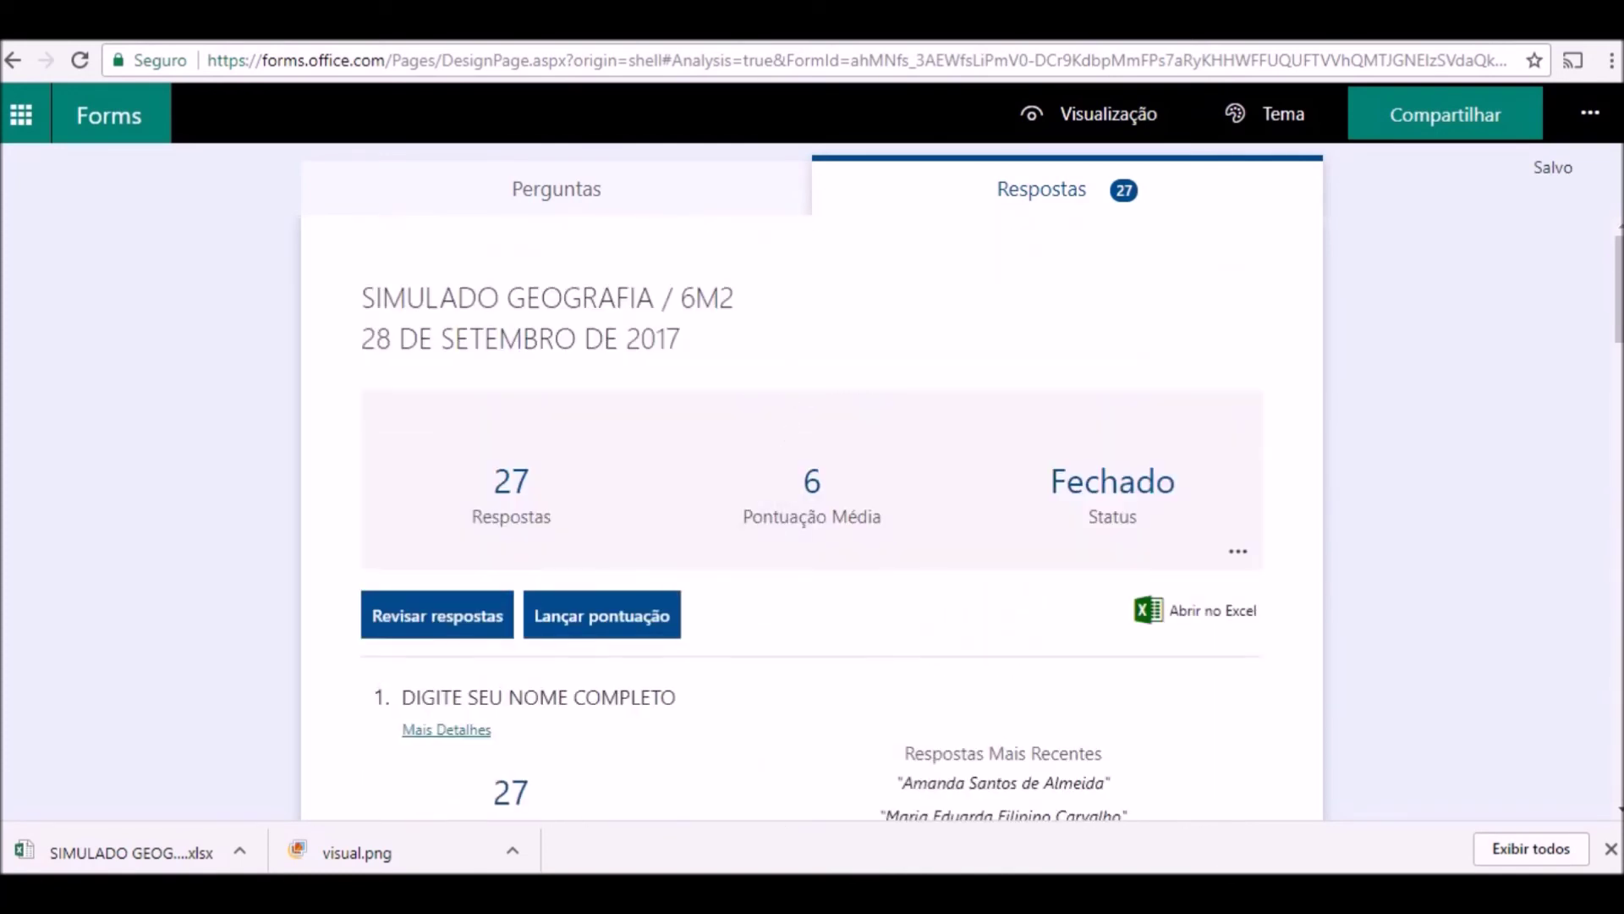
Open the response review (Revisar respostas) and browse the individual submissions up to the third respondent
scroll(825, 486, "down", 2)
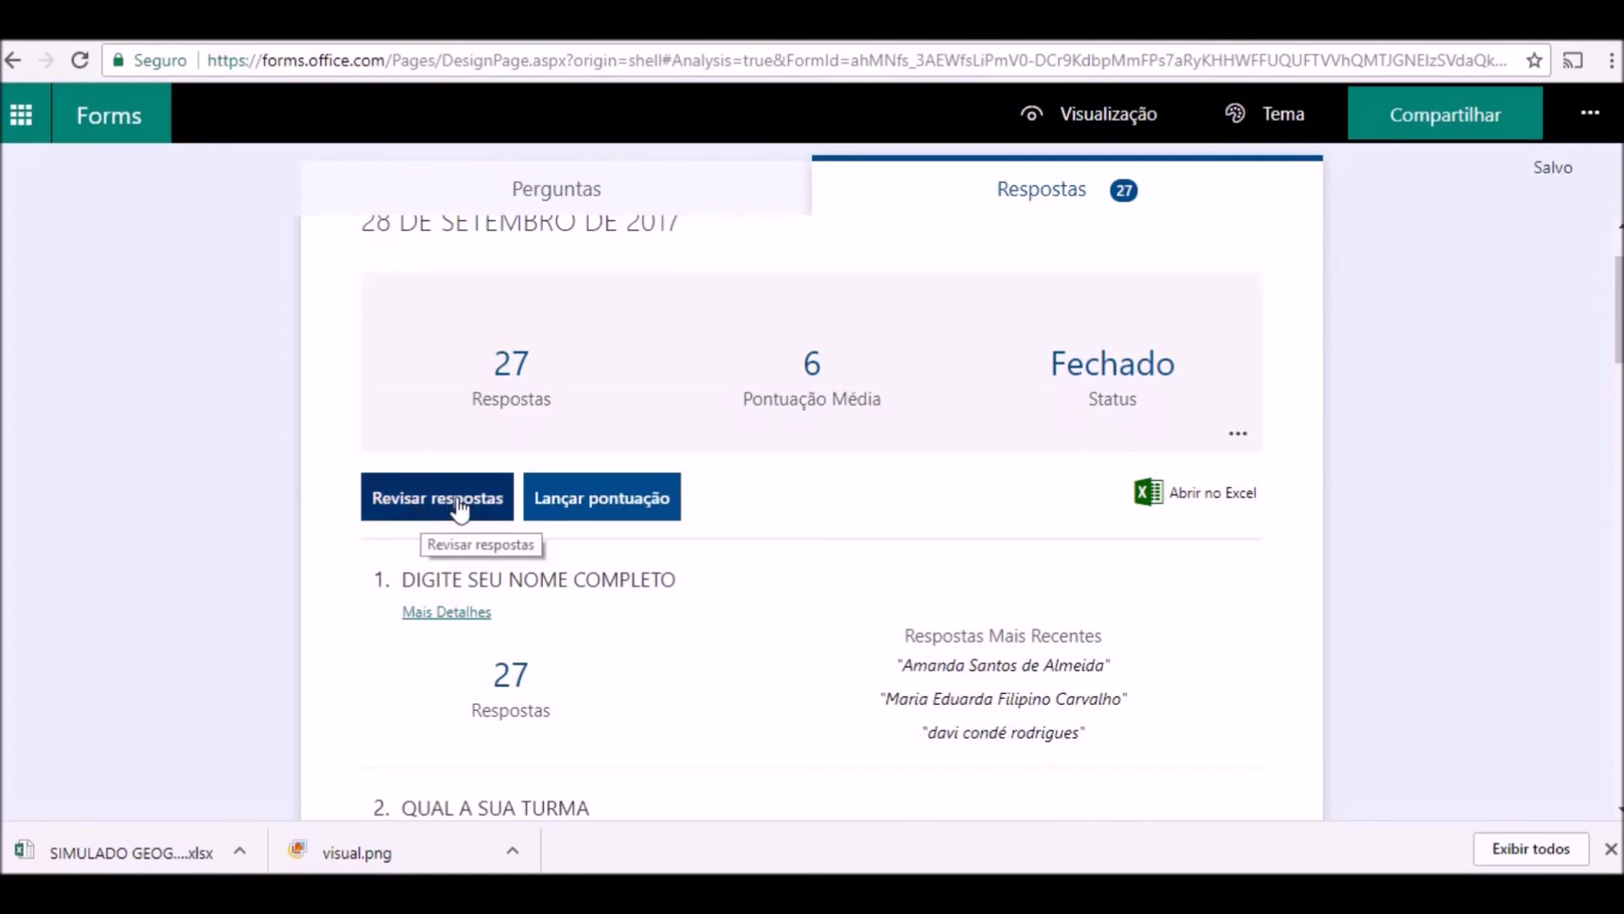
left_click(457, 509)
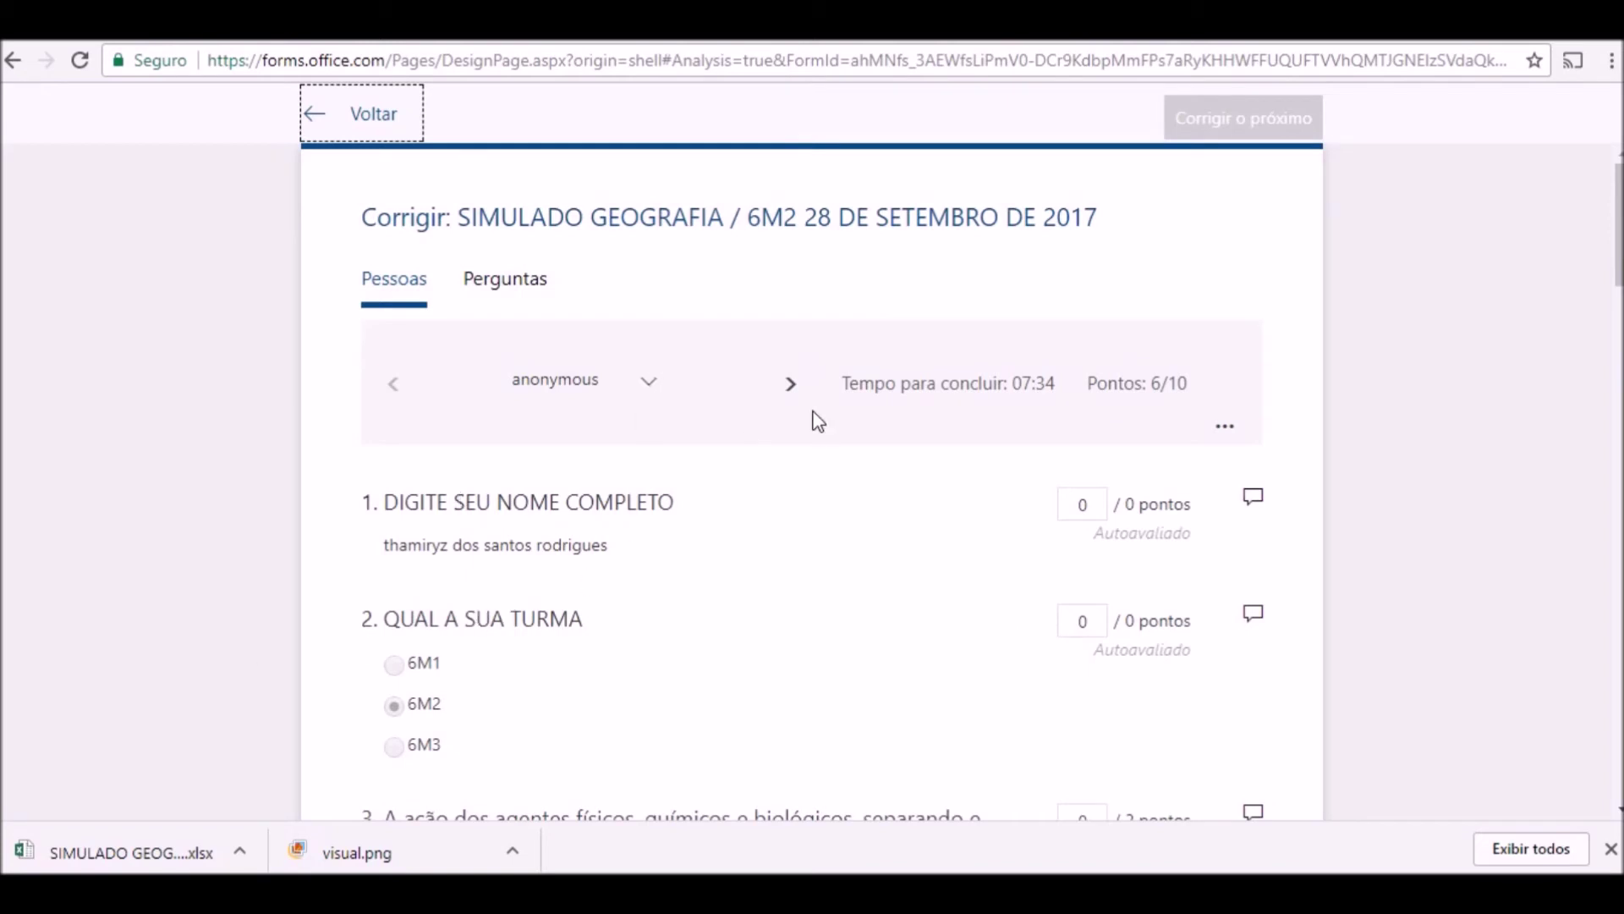
left_click(793, 389)
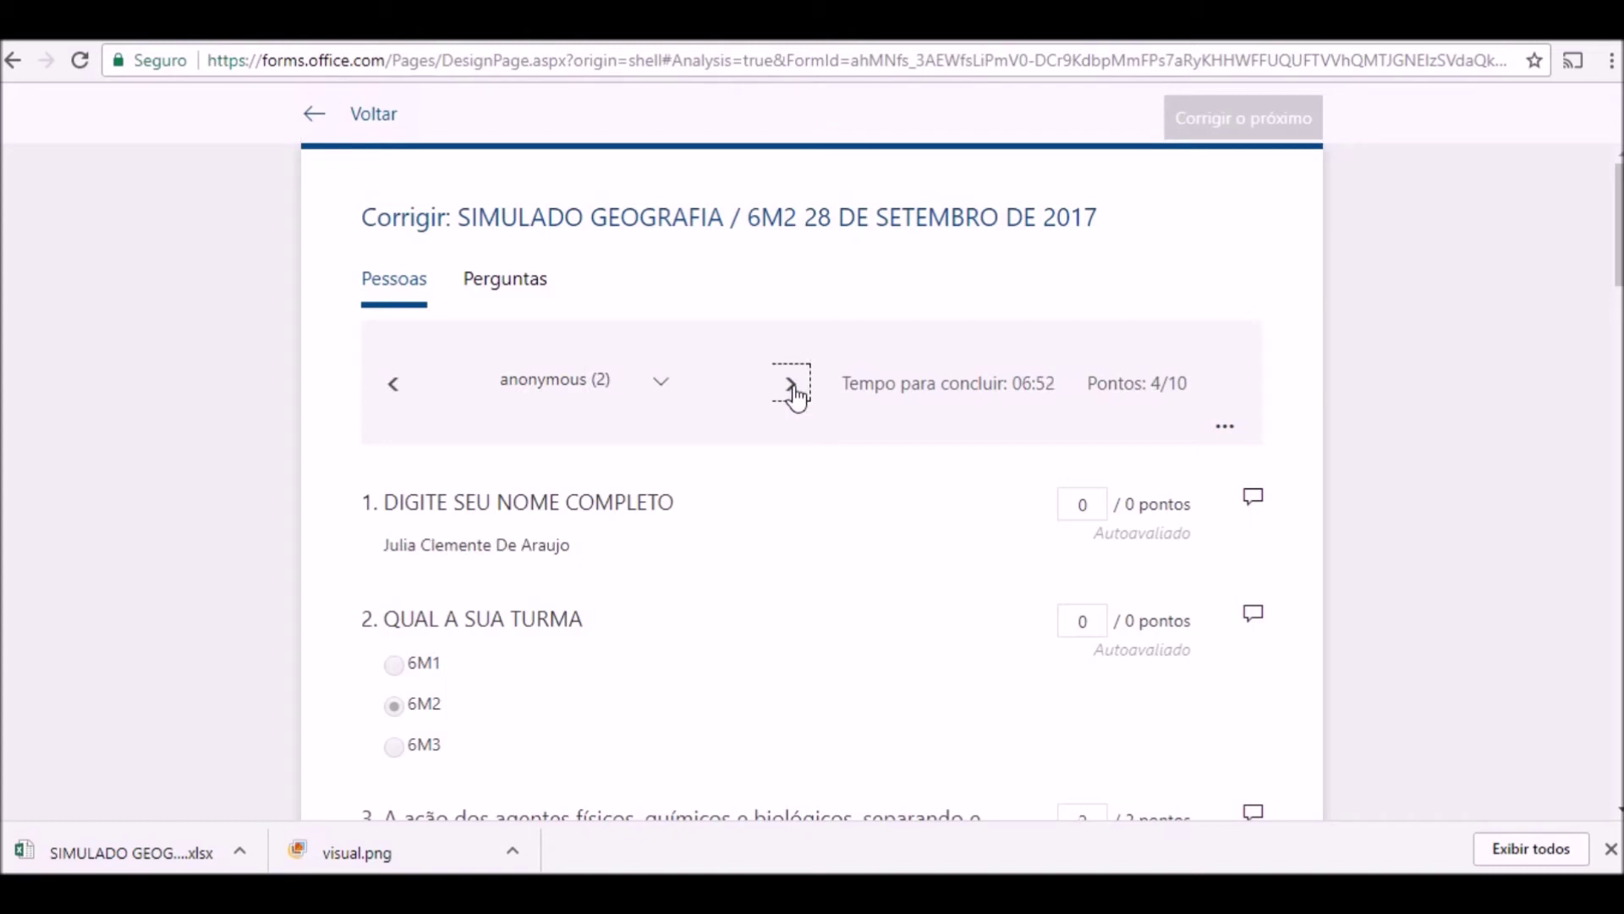
left_click(793, 389)
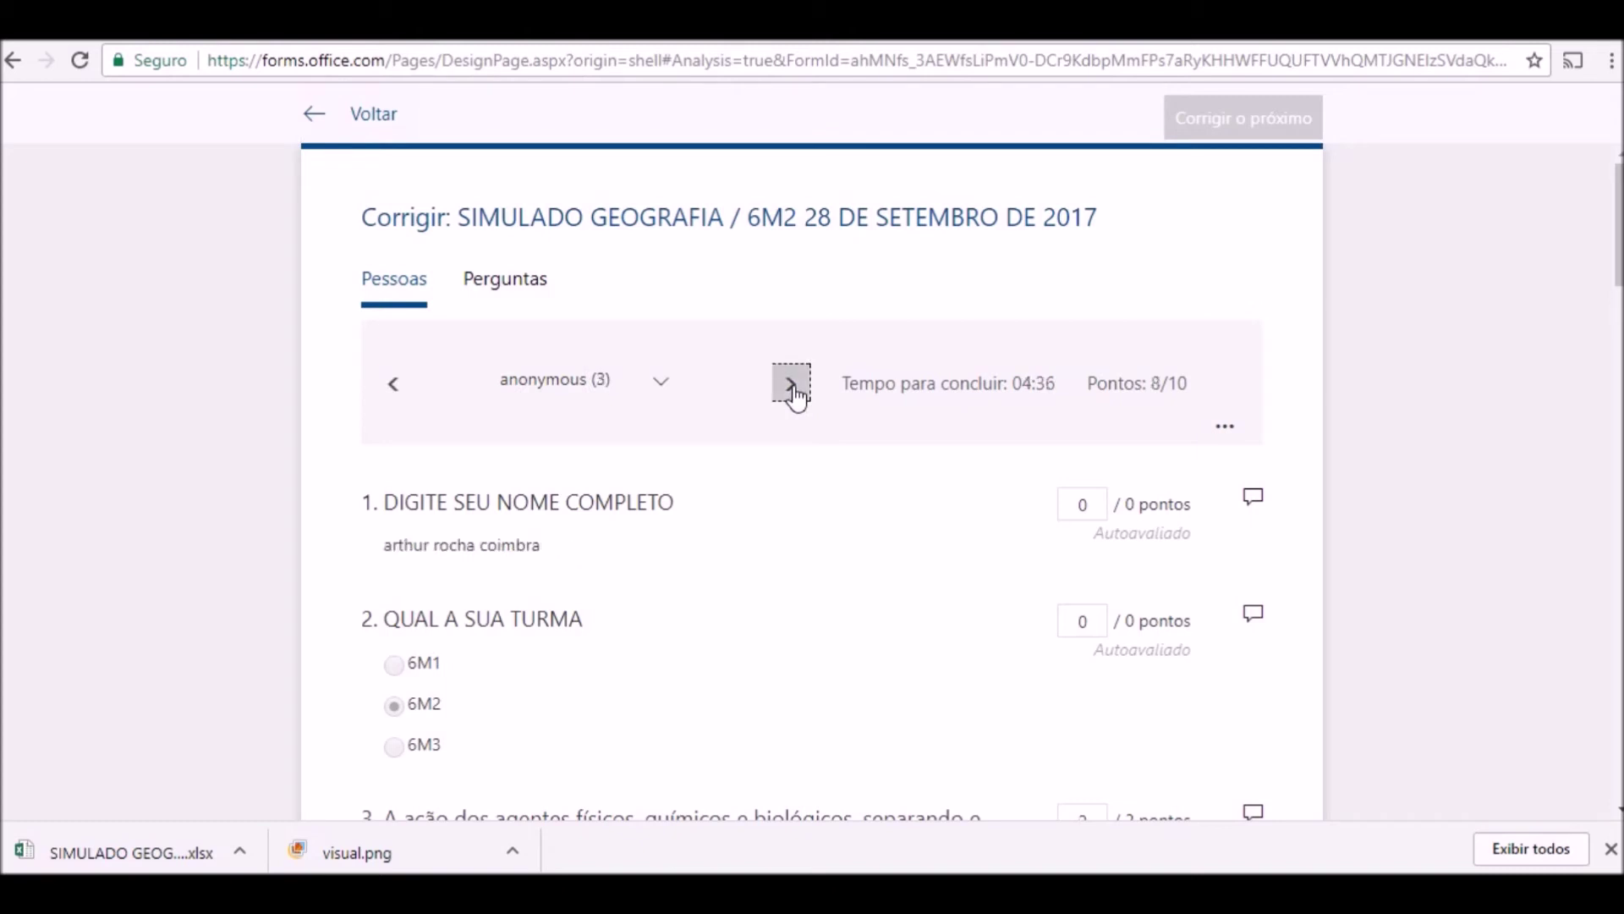
Go to the fourth respondent's submission and open the print preview of that response (Imprimir resposta)
left_click(792, 390)
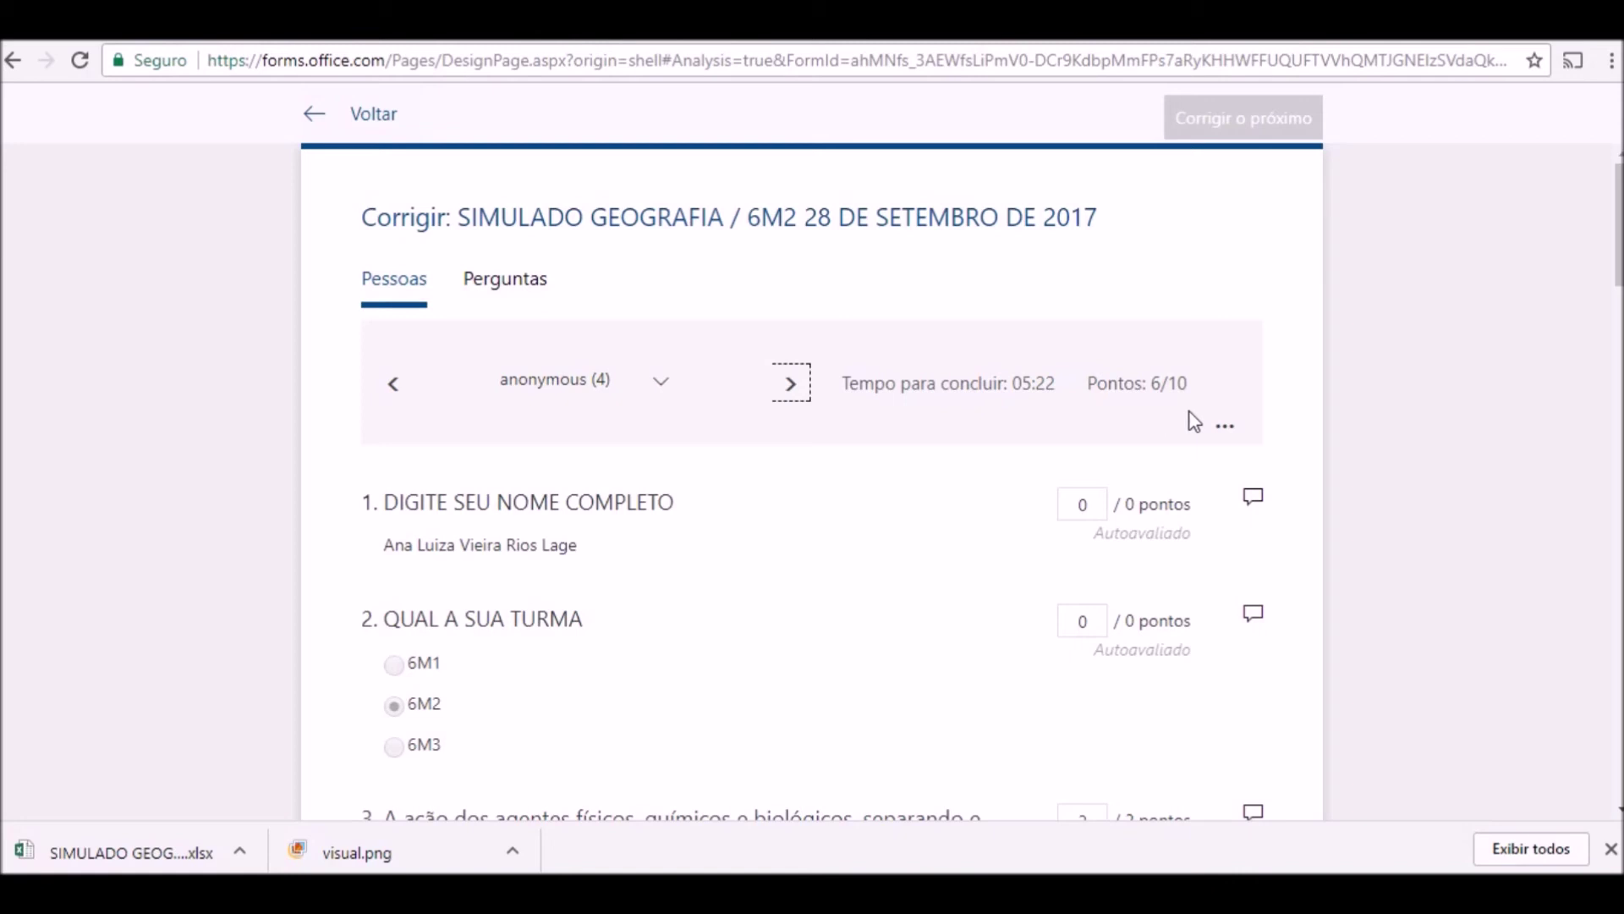
left_click(1226, 433)
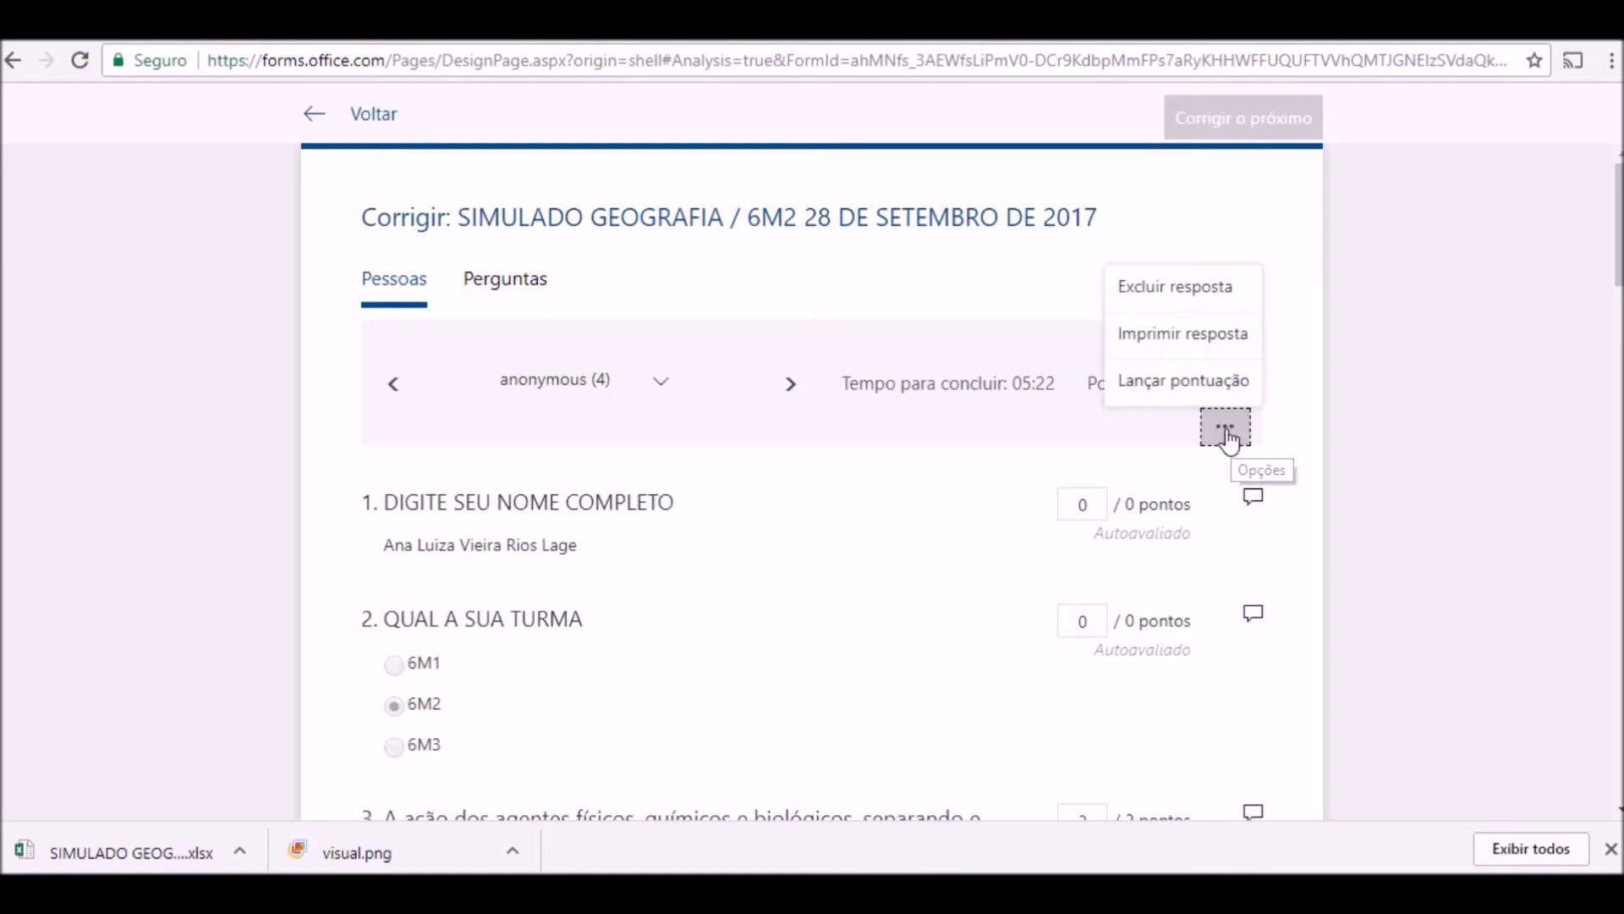
left_click(1195, 355)
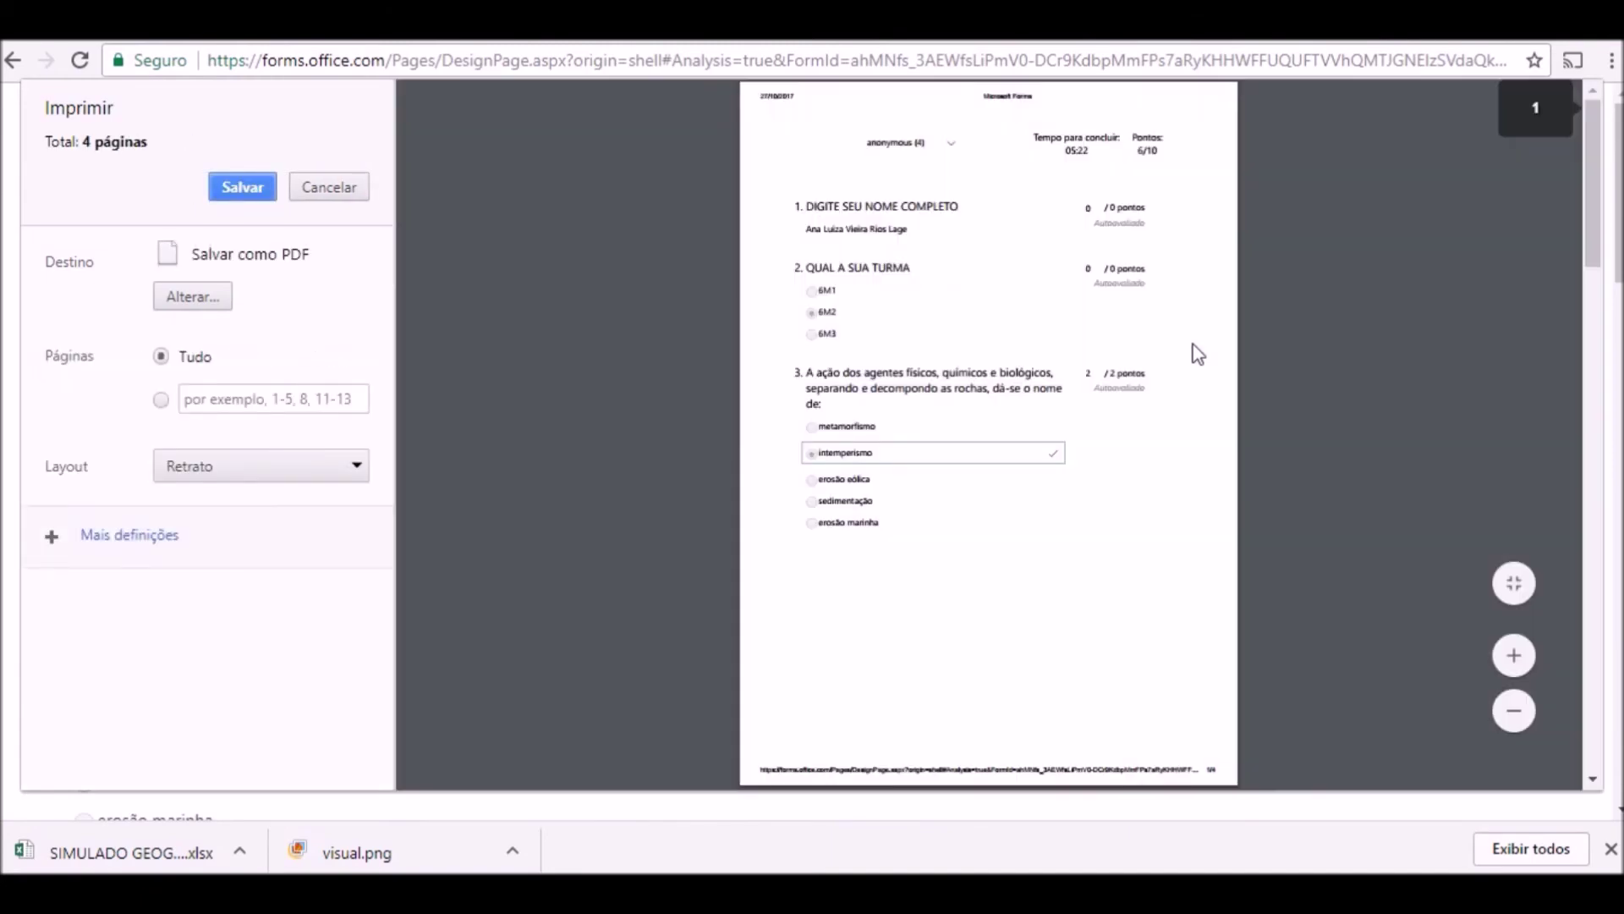
Enlarge the print preview of the fourth respondent's submission, read through all its pages and close the preview without saving
left_click(1515, 656)
left_click(1514, 656)
left_click(1514, 656)
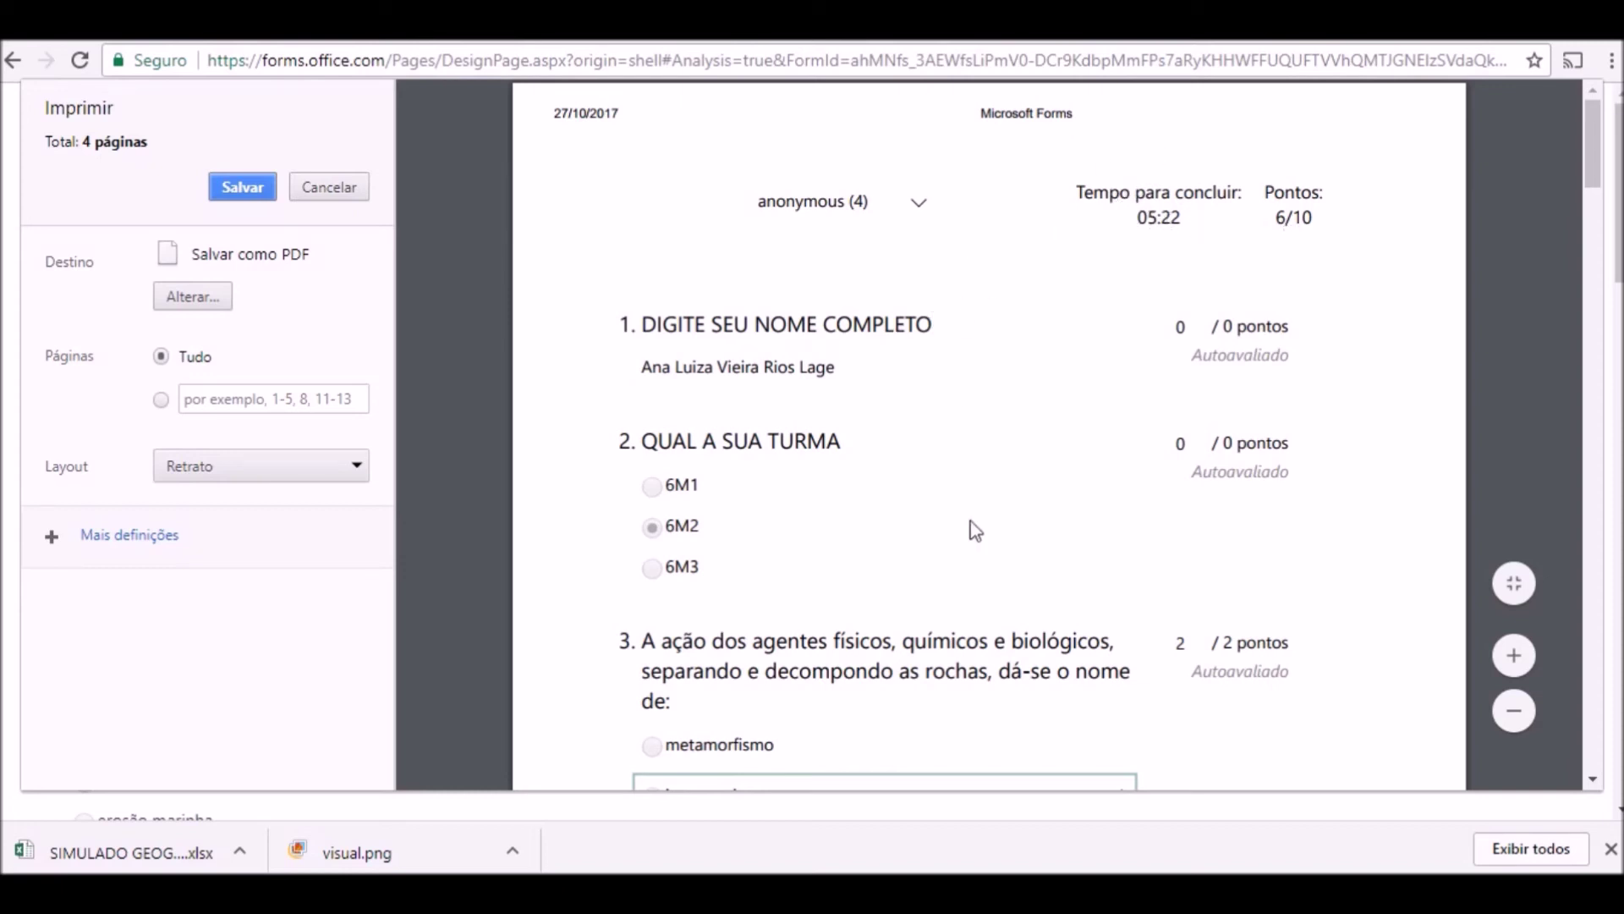
scroll(975, 530, "down", 5)
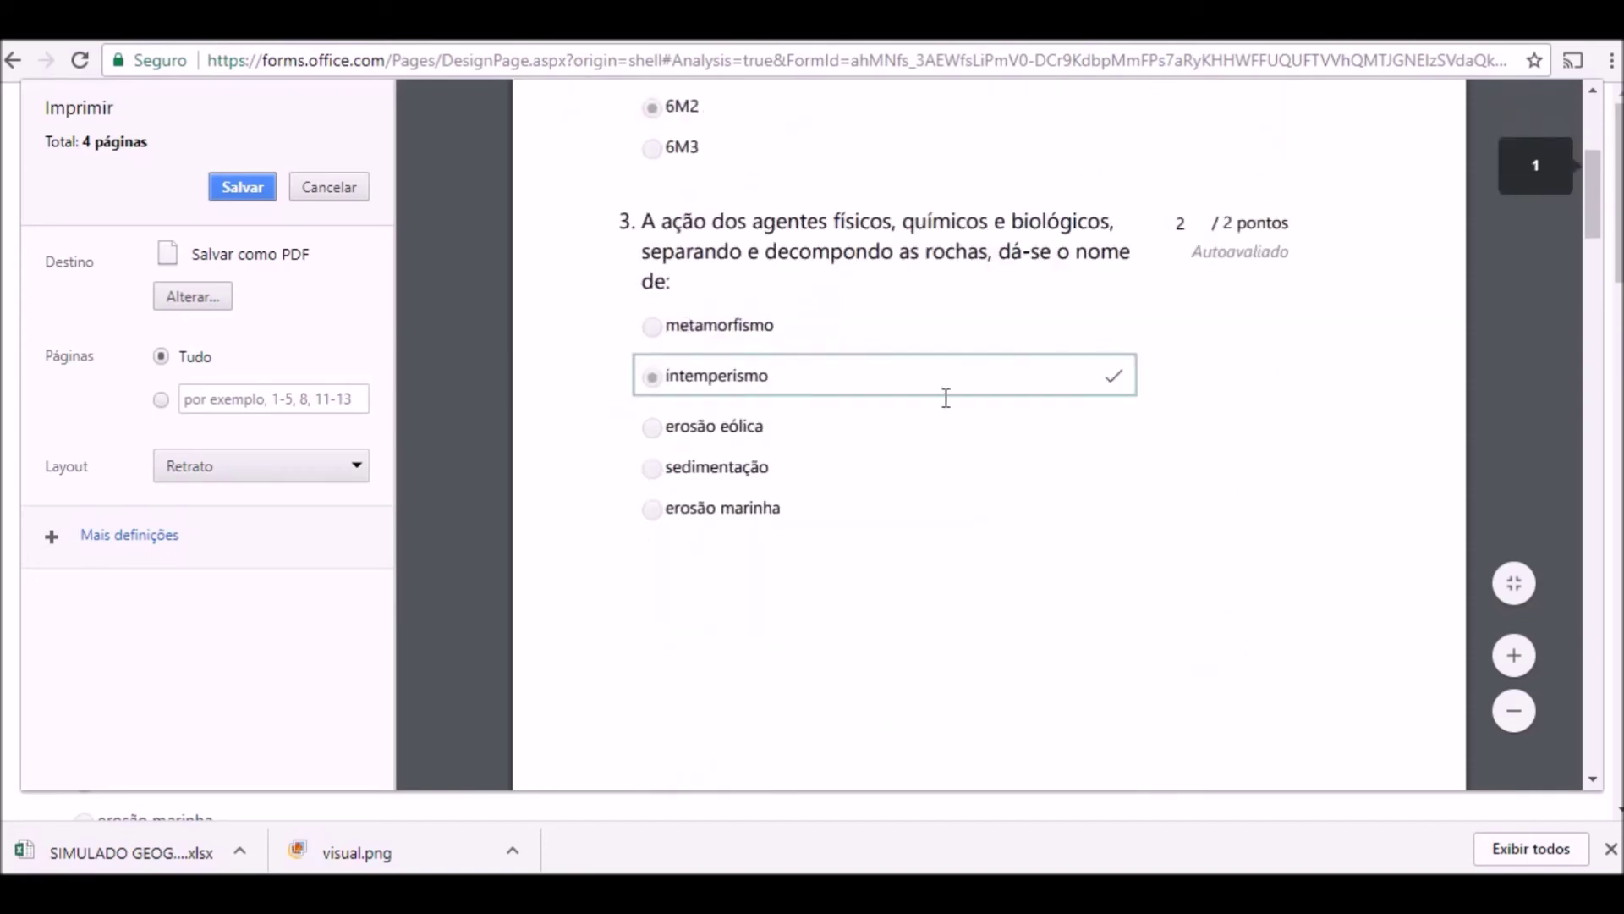
scroll(946, 398, "down", 11)
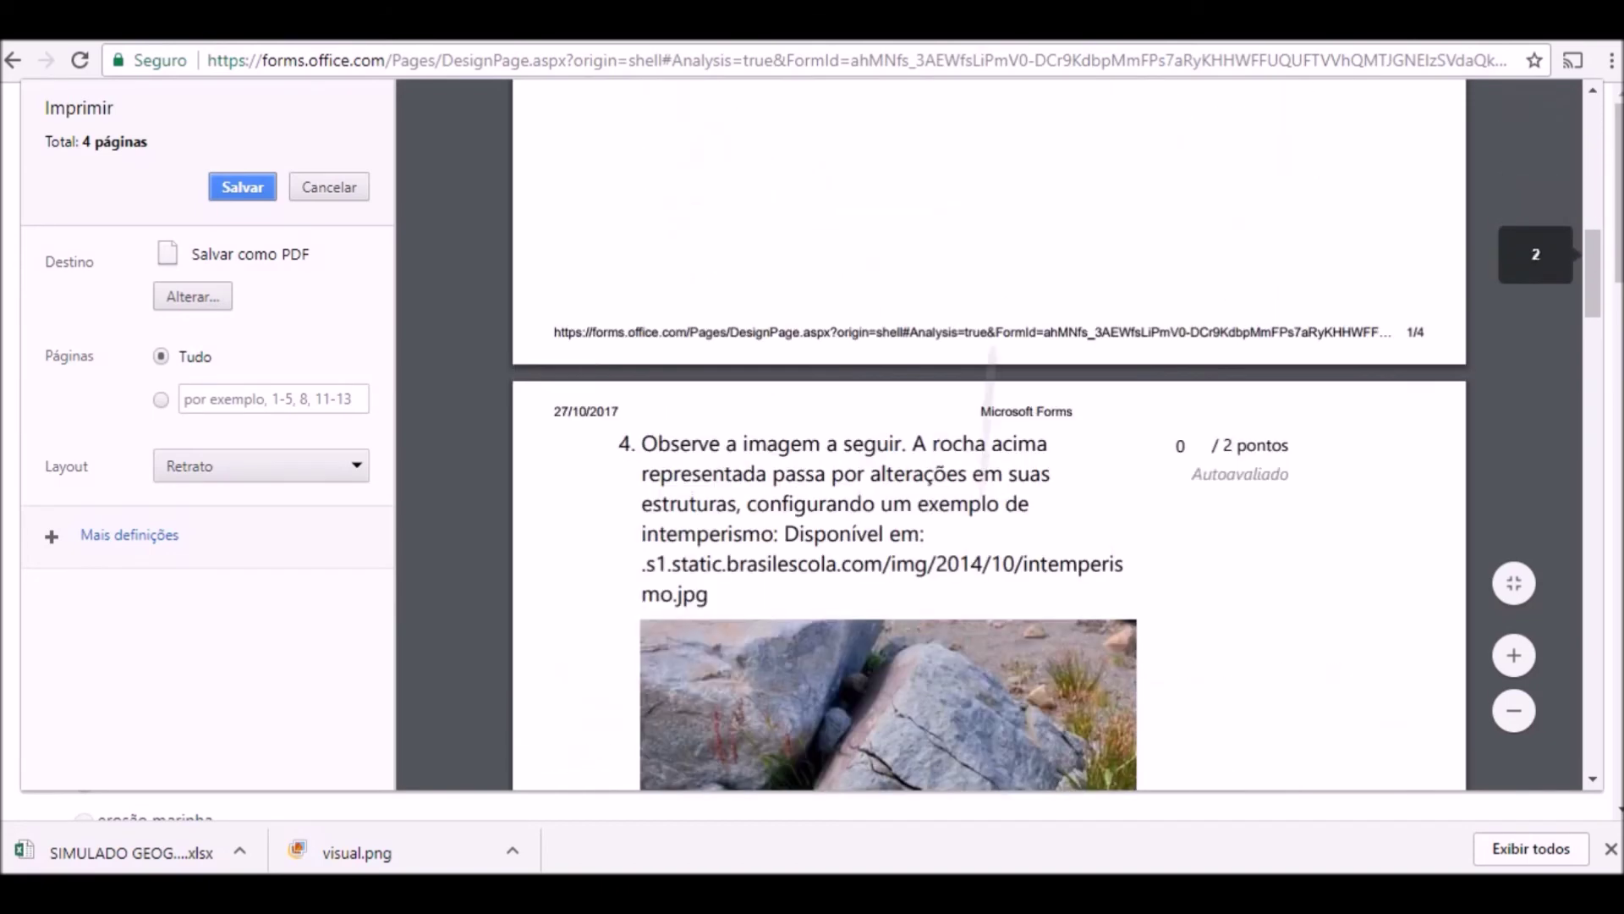
scroll(975, 437, "down", 5)
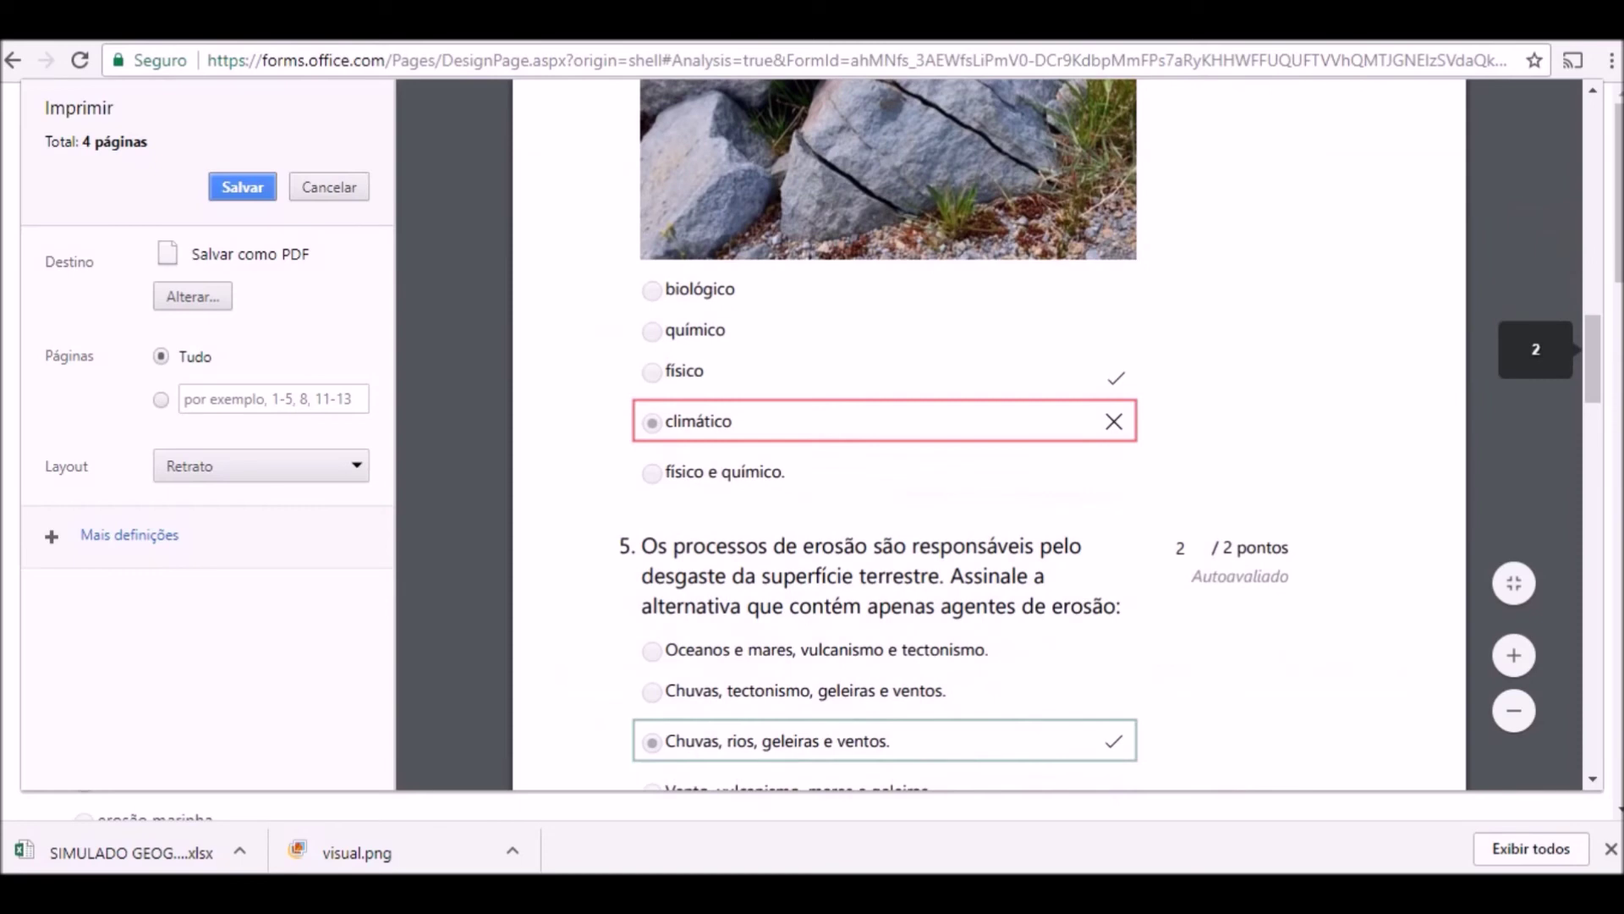
scroll(989, 434, "down", 4)
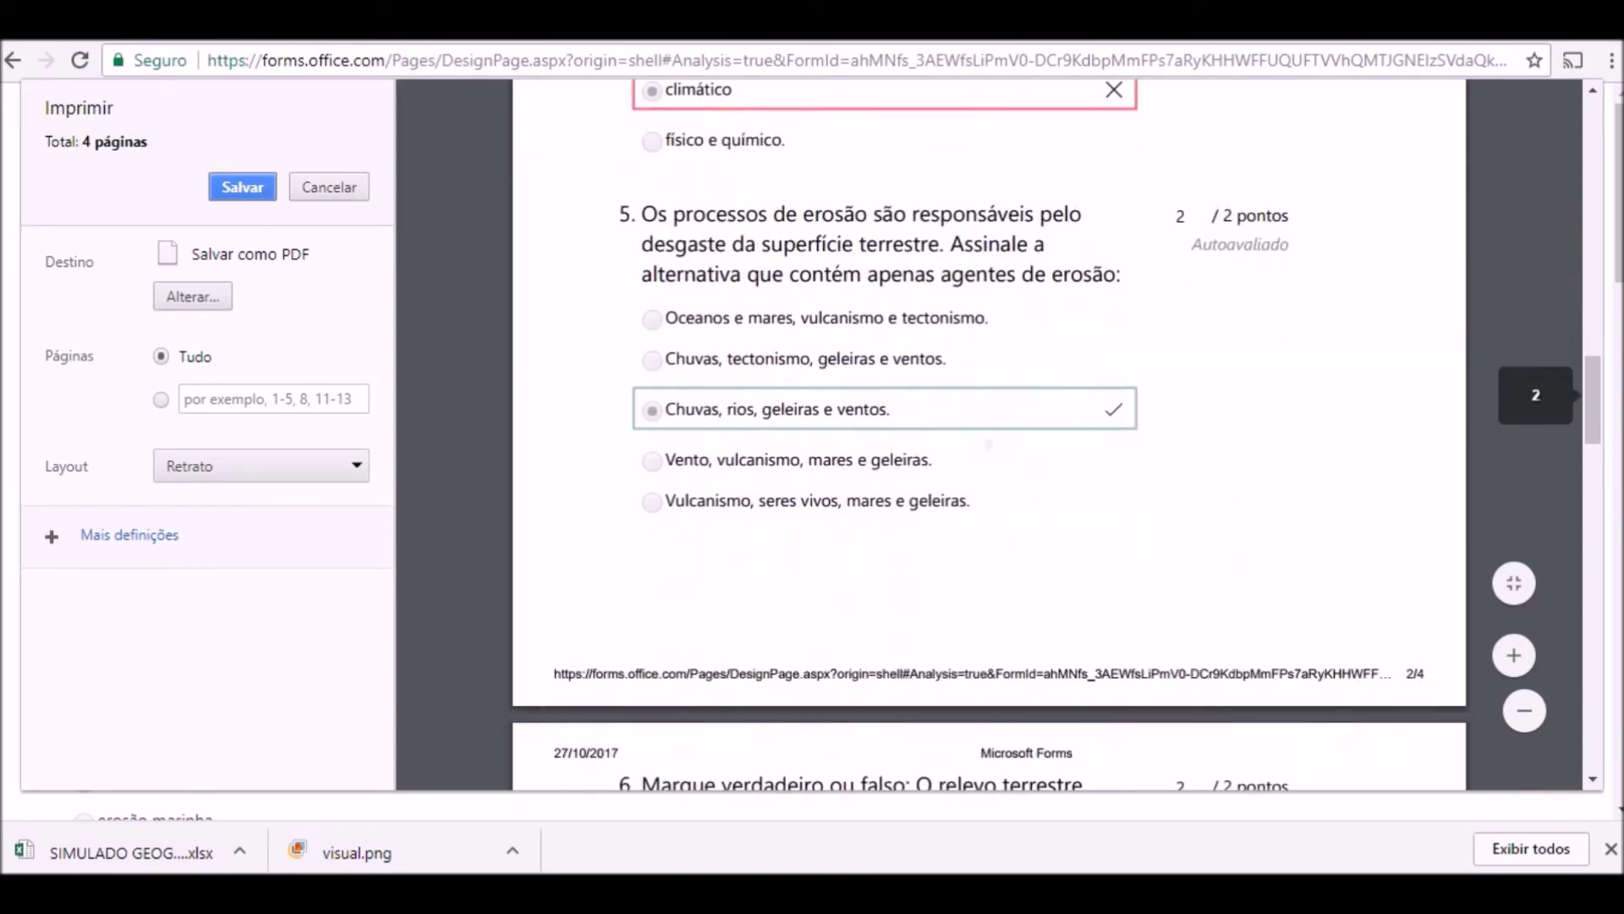
scroll(989, 434, "down", 5)
scroll(988, 434, "down", 6)
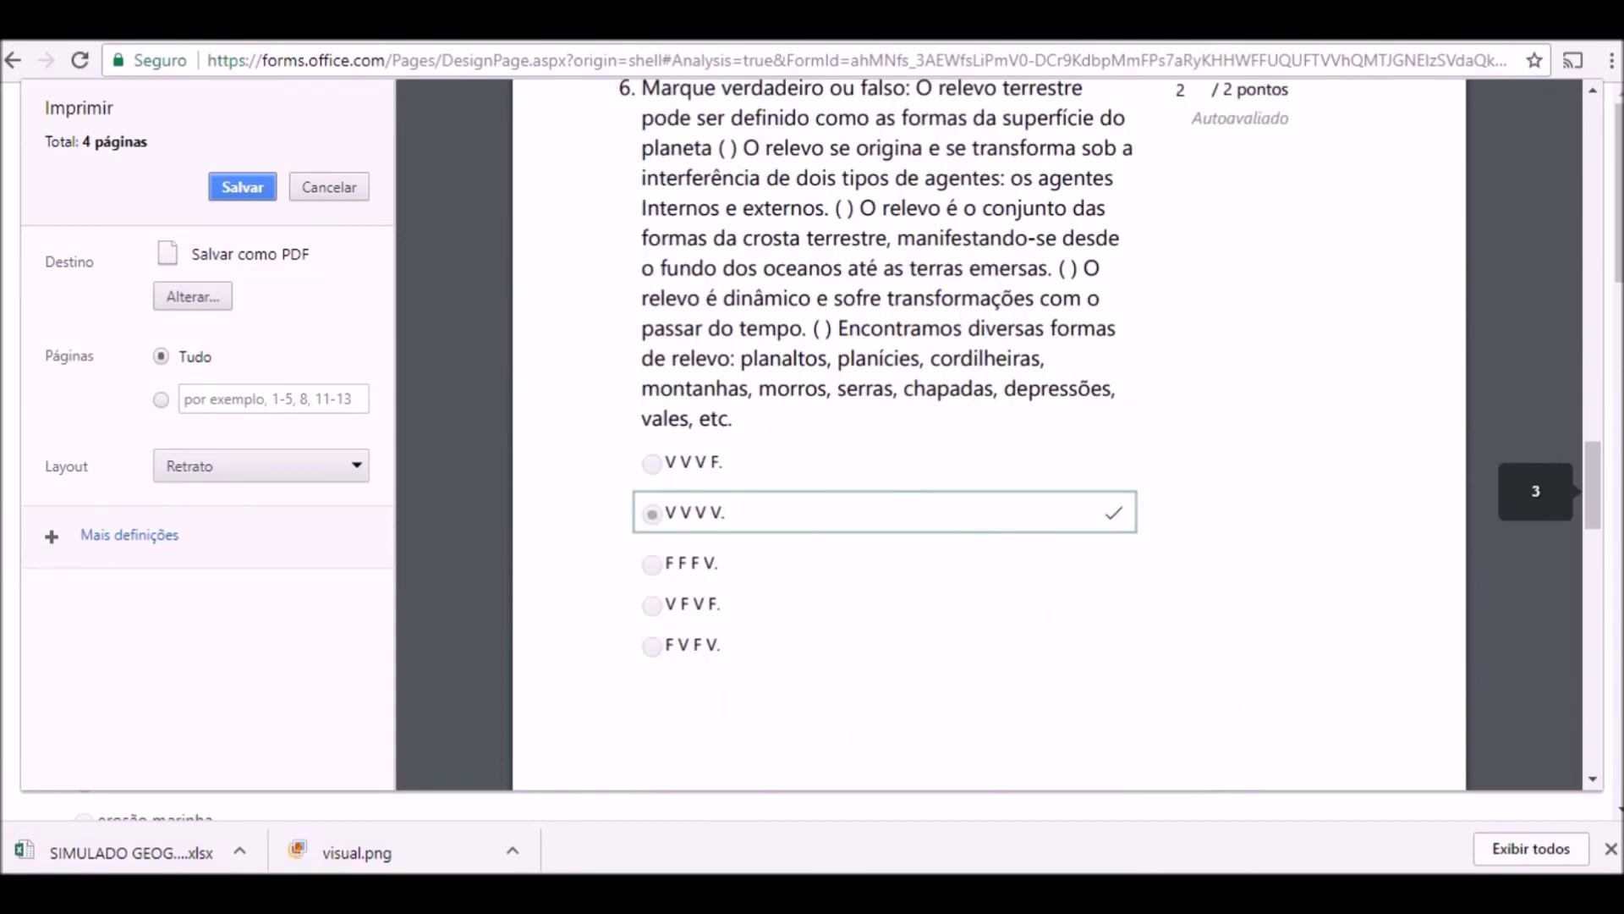
scroll(989, 434, "up", 3)
scroll(989, 434, "down", 4)
scroll(989, 434, "down", 6)
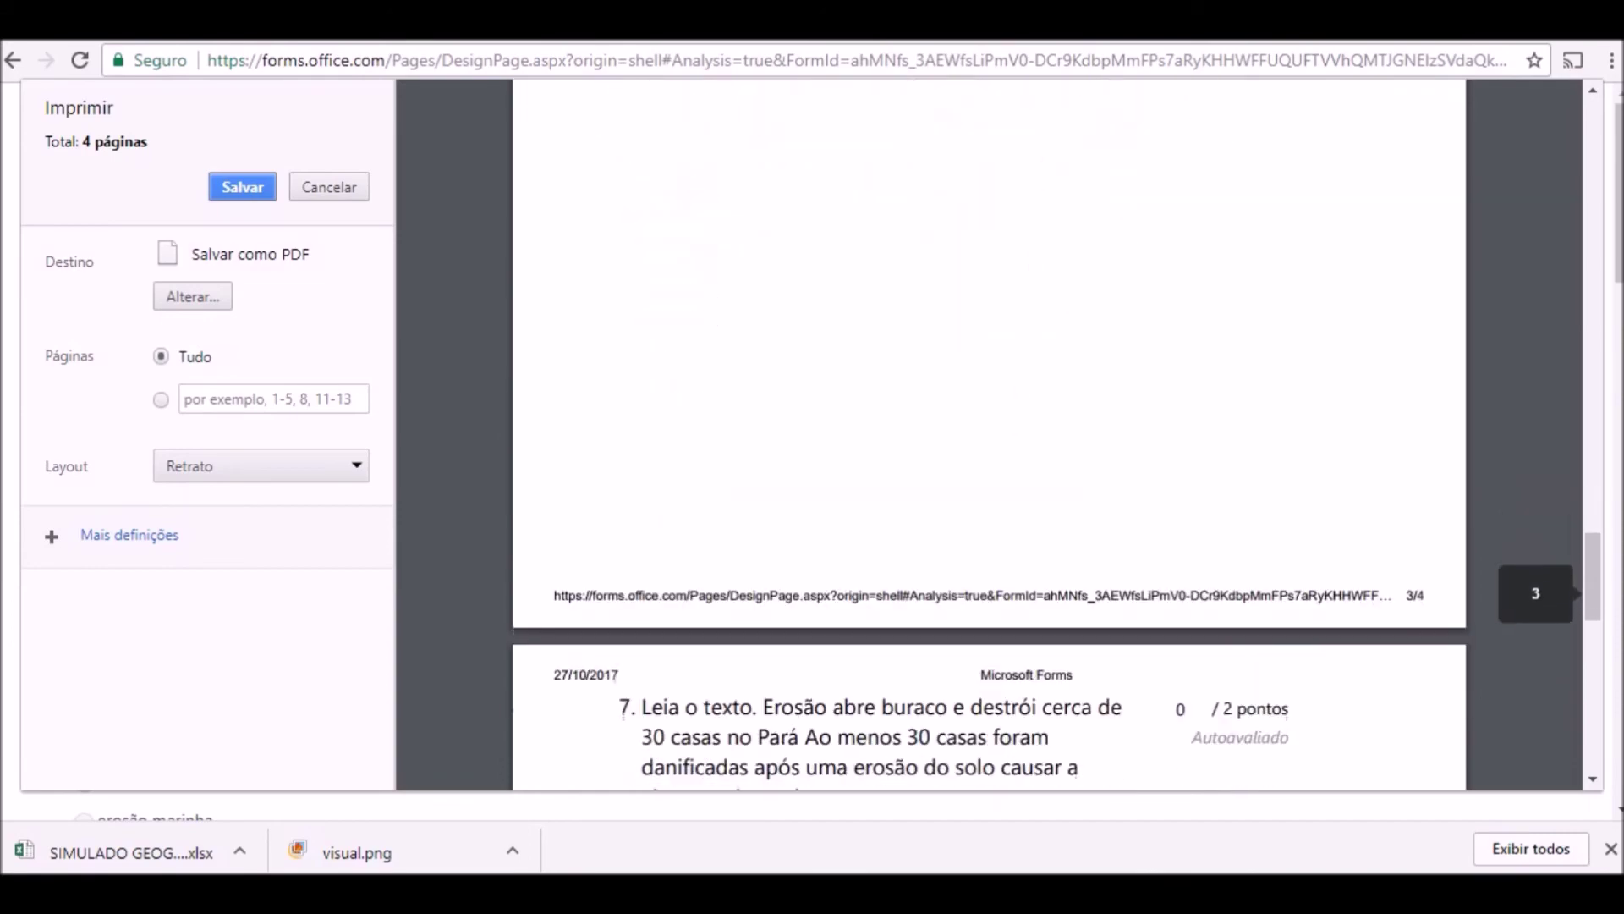
scroll(989, 434, "down", 7)
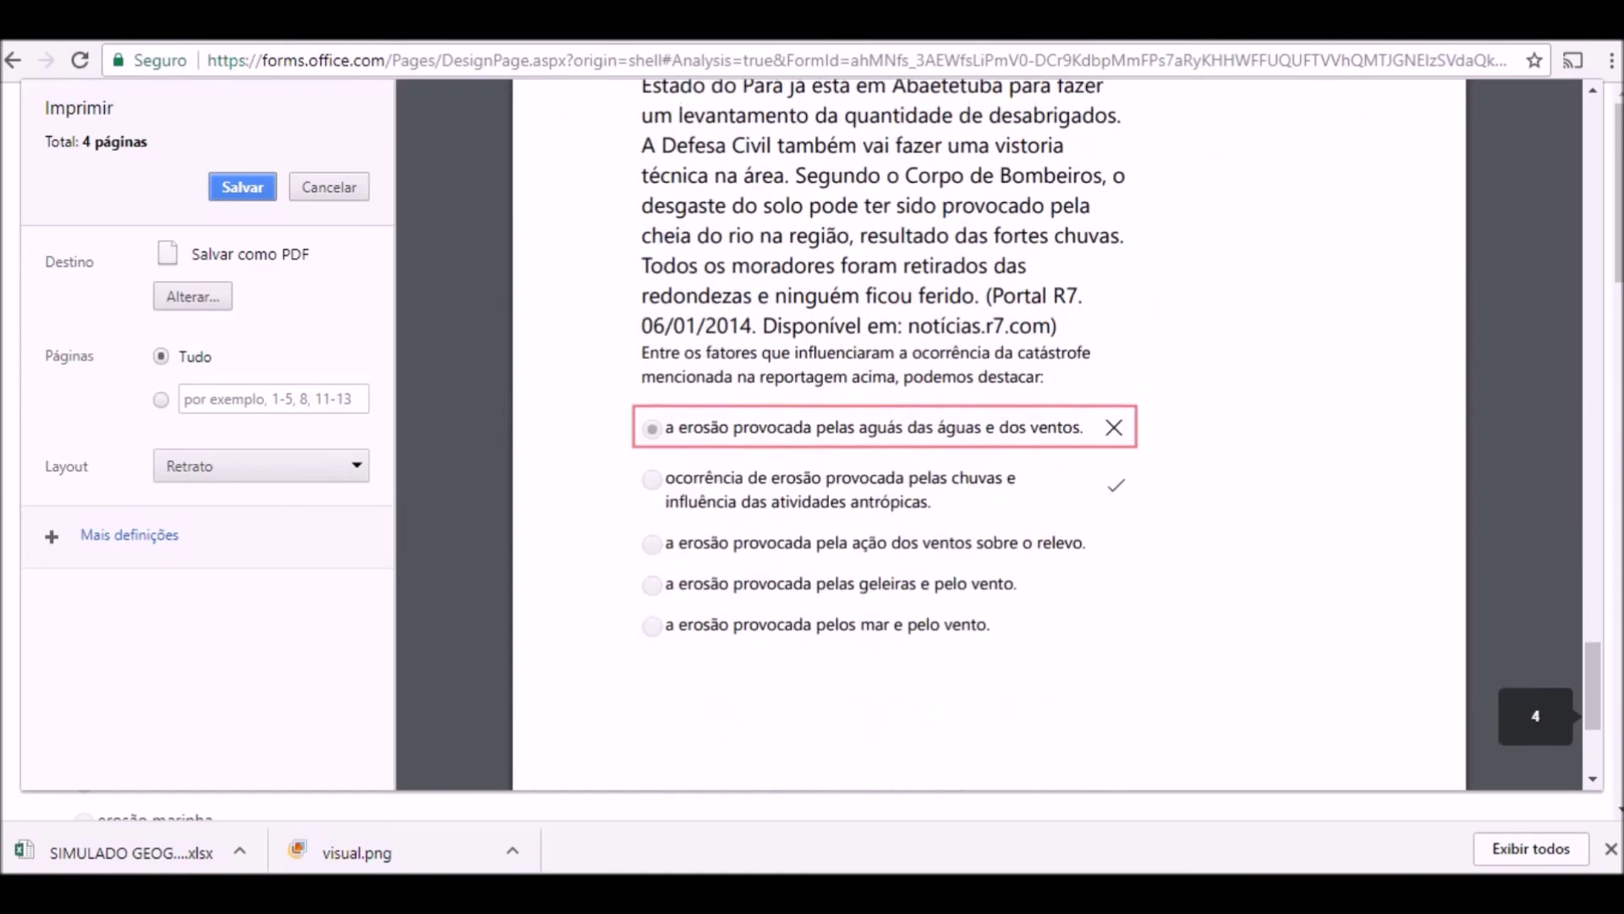
scroll(989, 434, "up", 20)
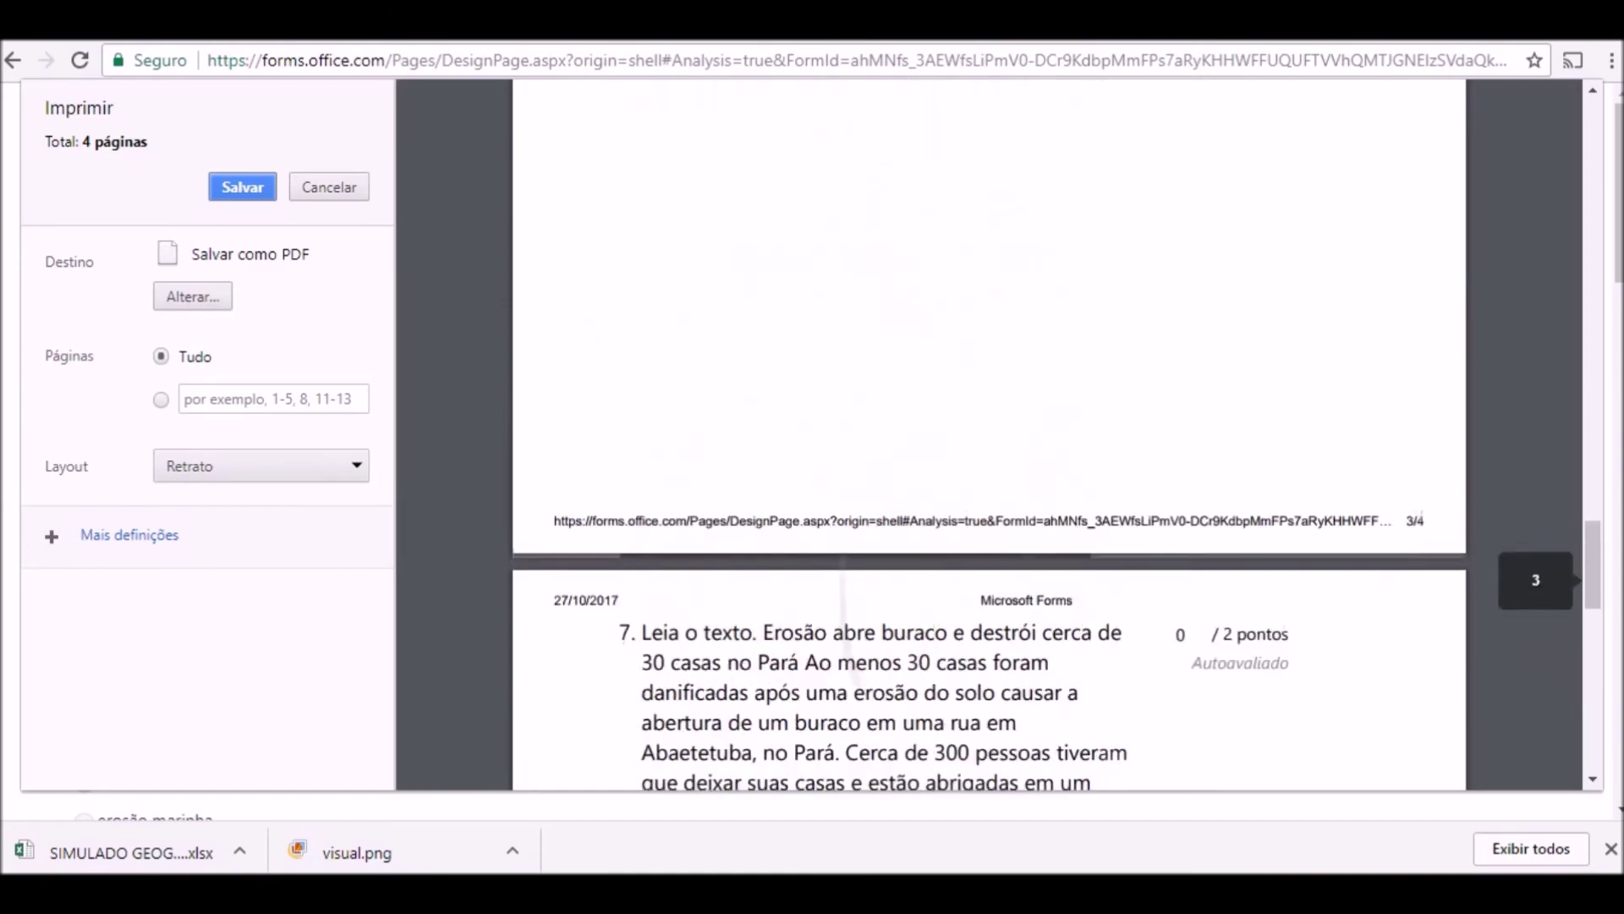
scroll(988, 434, "up", 10)
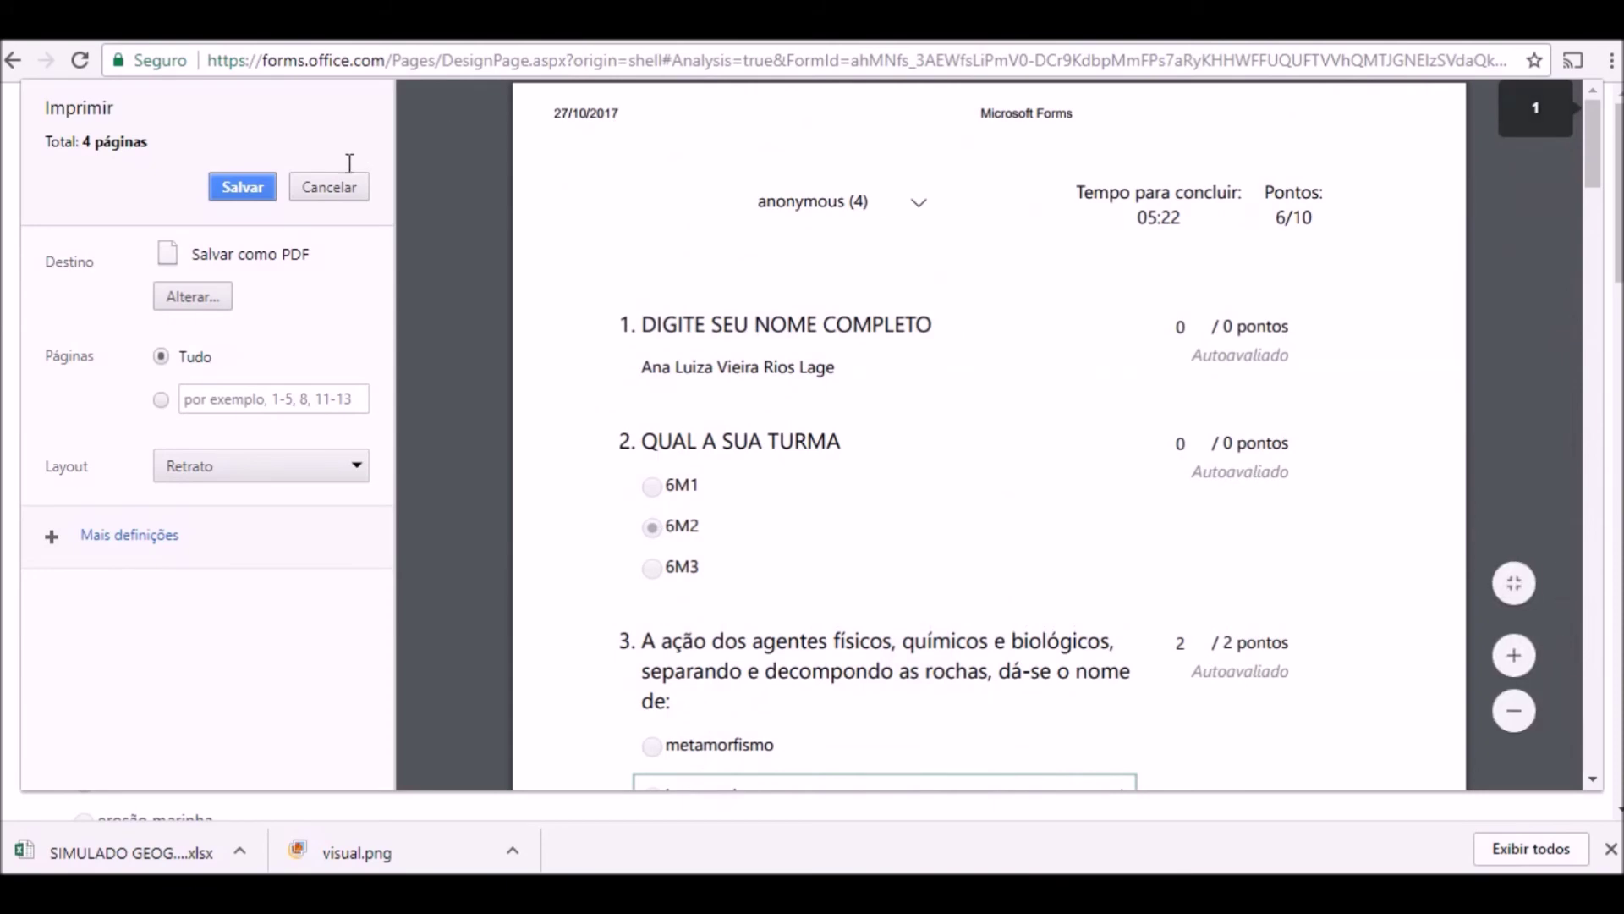
left_click(330, 190)
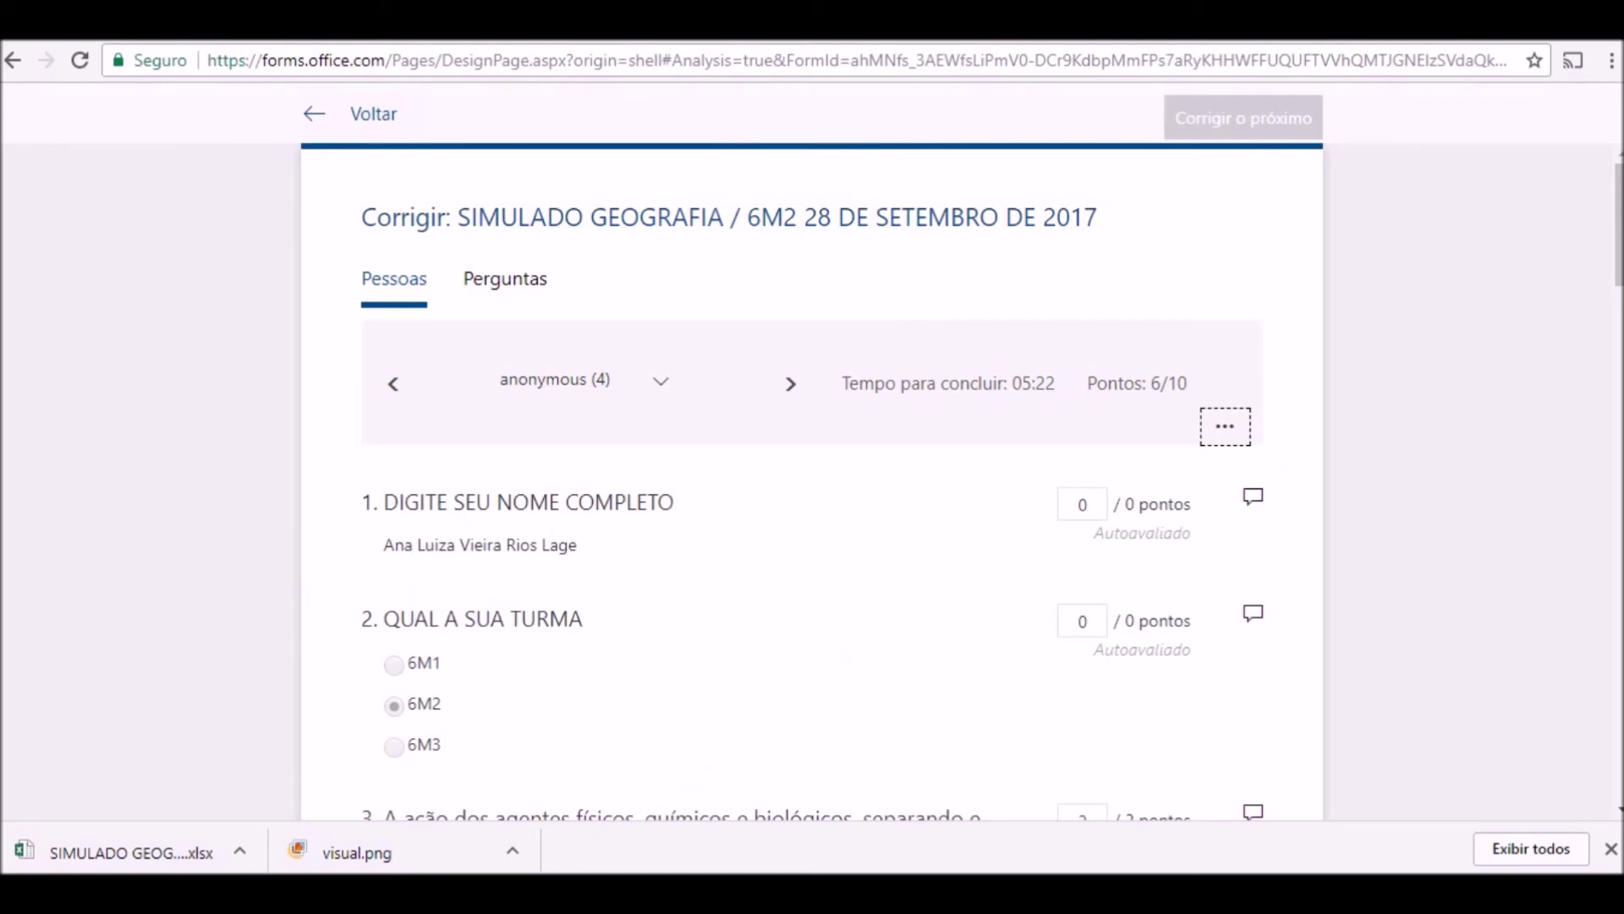
Leave the response review, return to the forms list and reopen the questionnaire SIMULADO GEOGRAFIA / 6M2
left_click(354, 119)
left_click(115, 130)
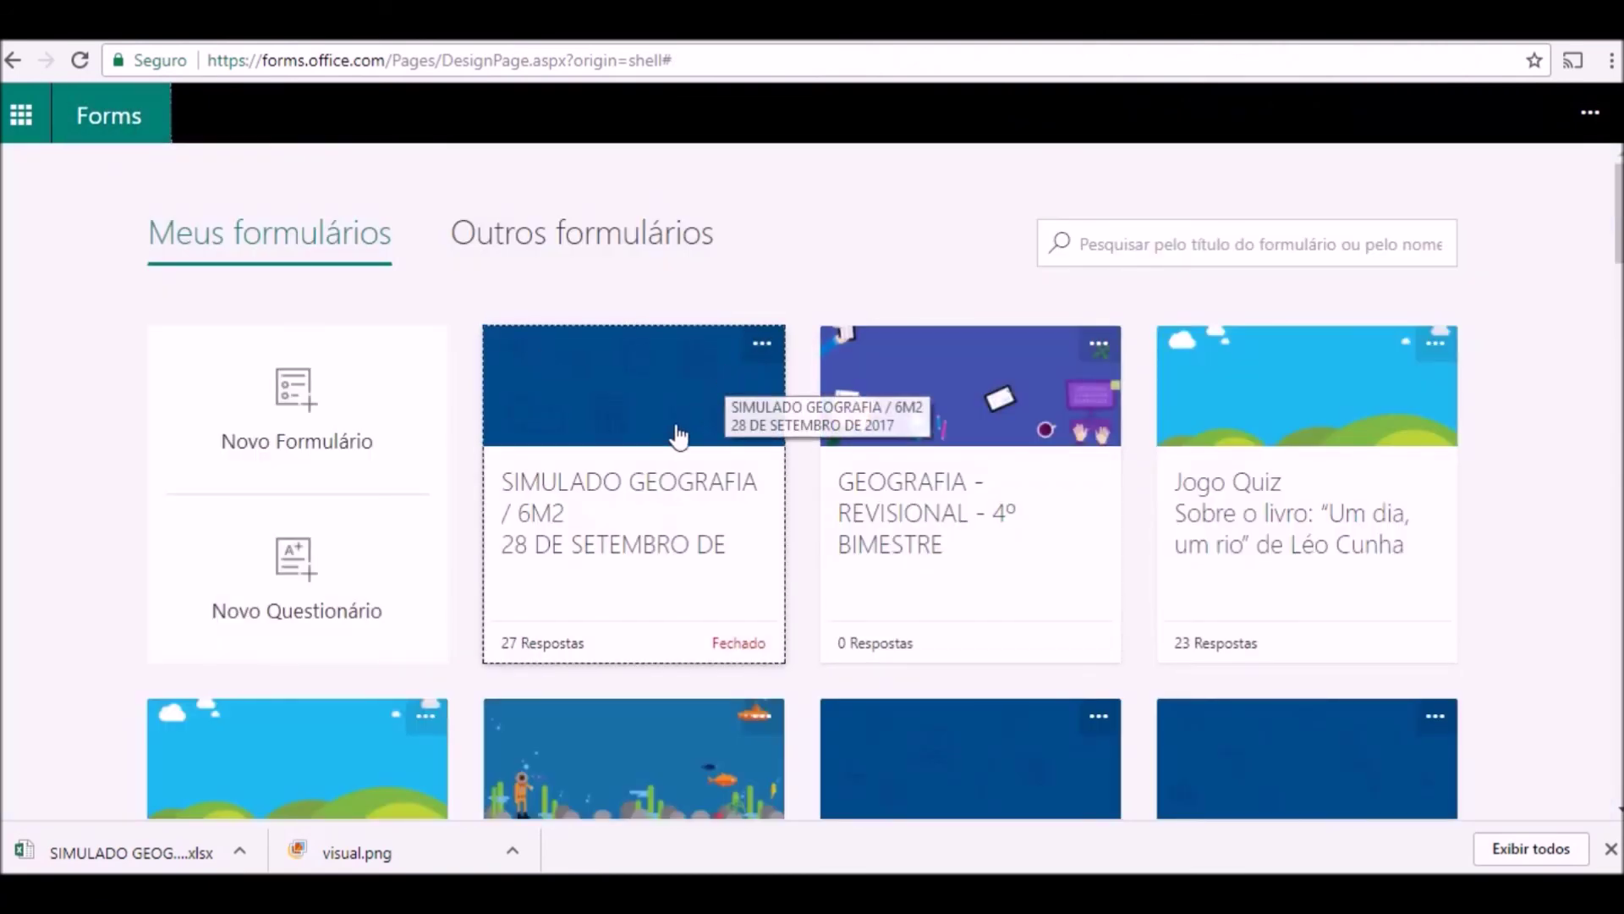
left_click(695, 417)
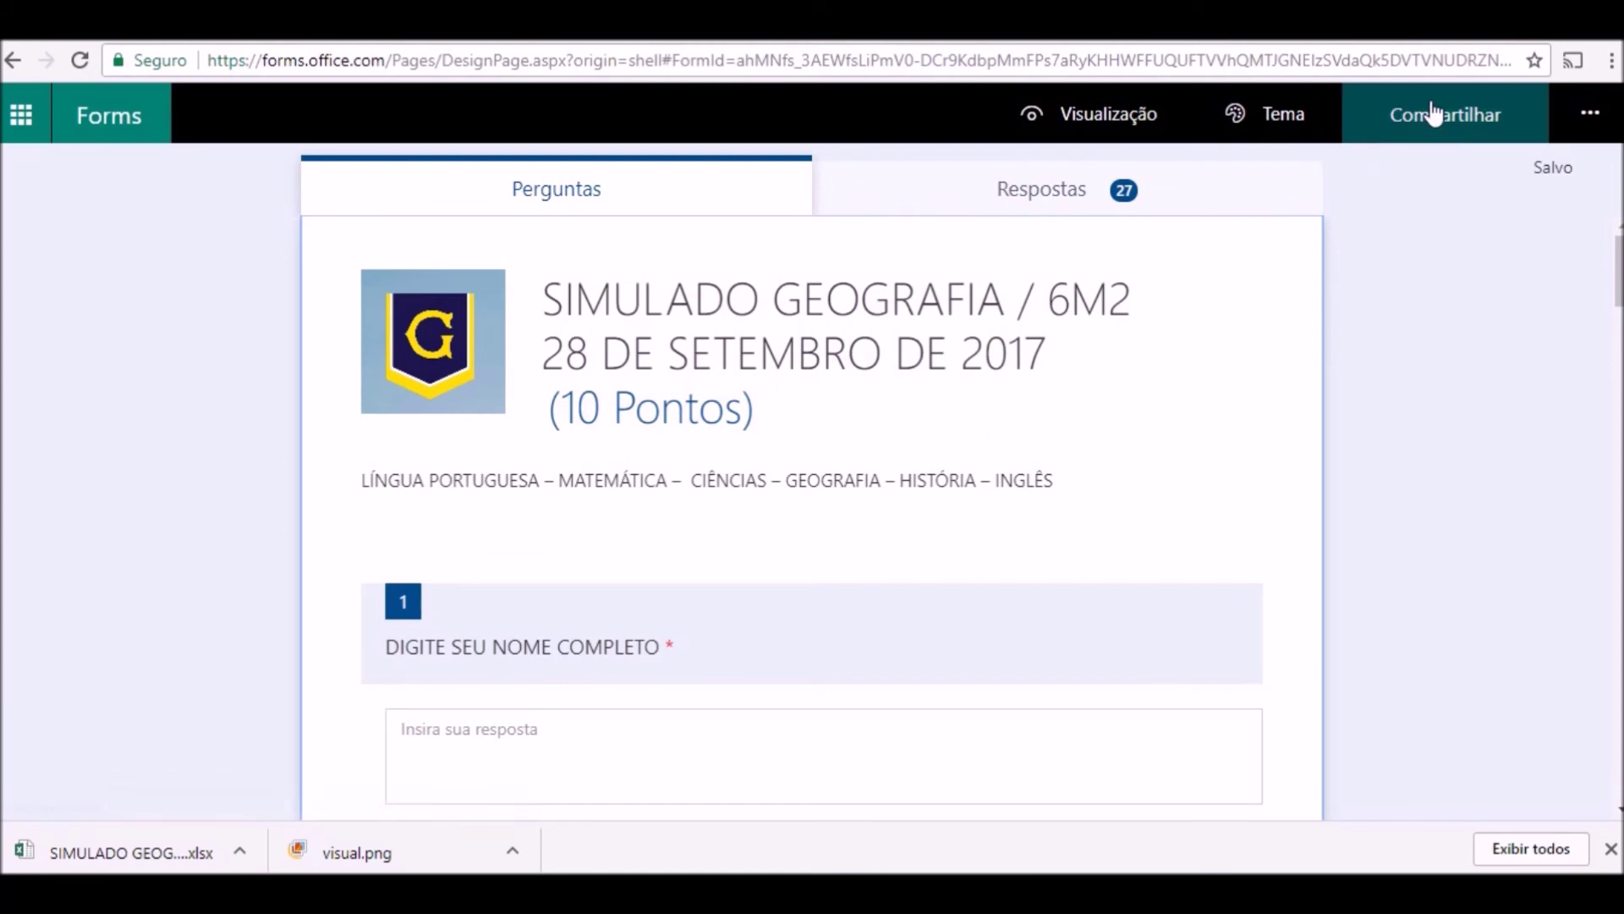
Check the questionnaire's settings (Configurações) and copy its response link from the sharing options
left_click(1588, 113)
left_click(1483, 241)
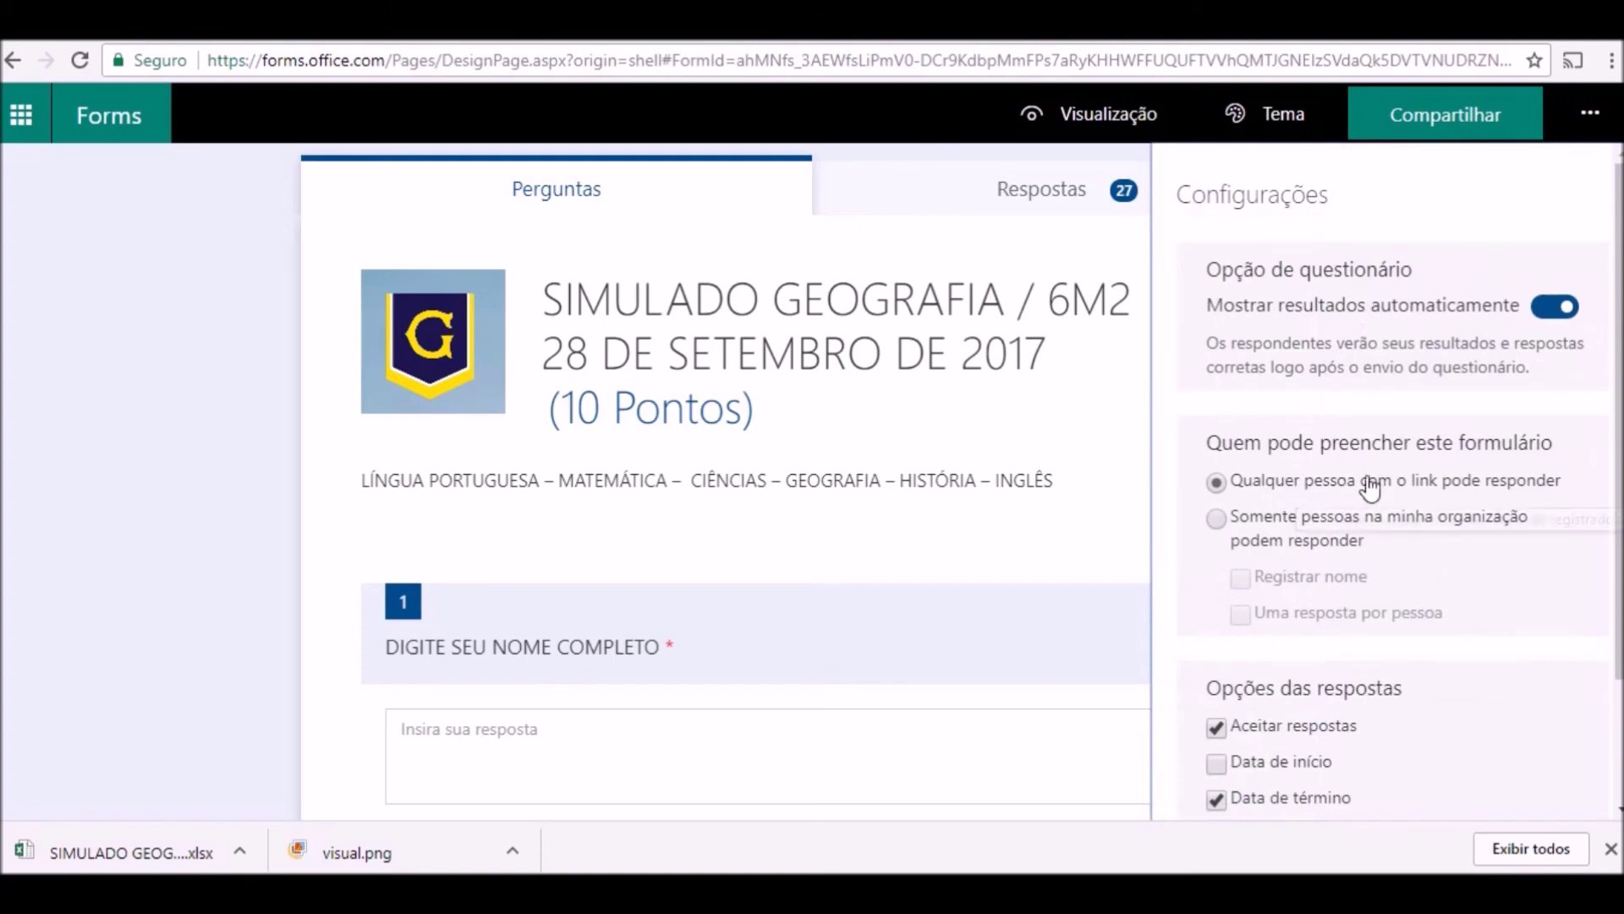
left_click(1405, 122)
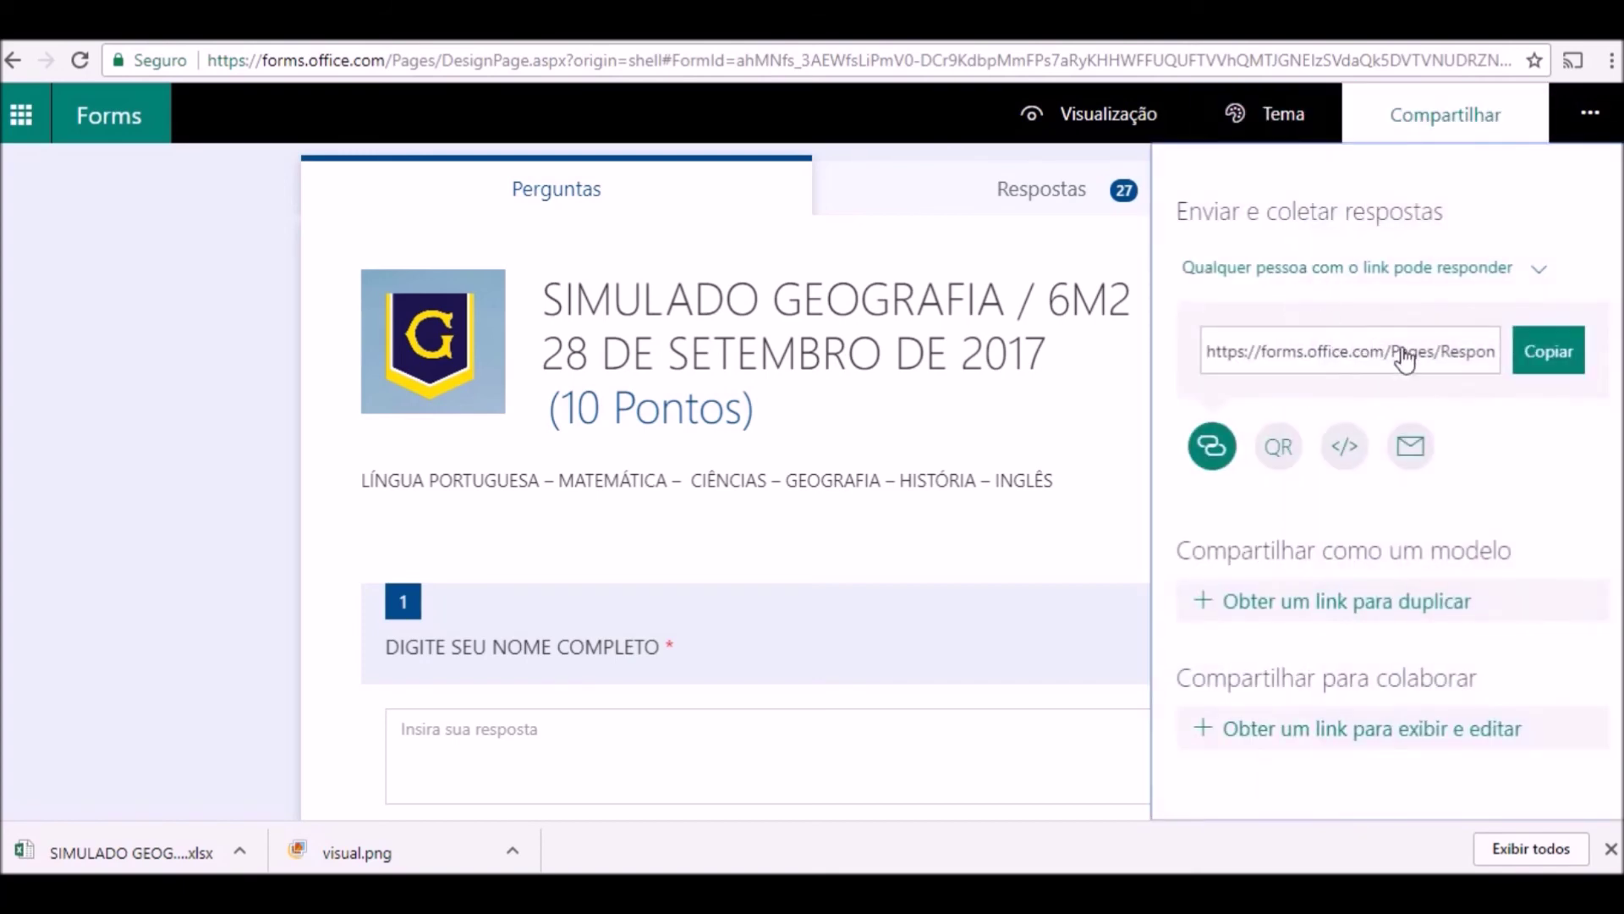
left_click(1541, 352)
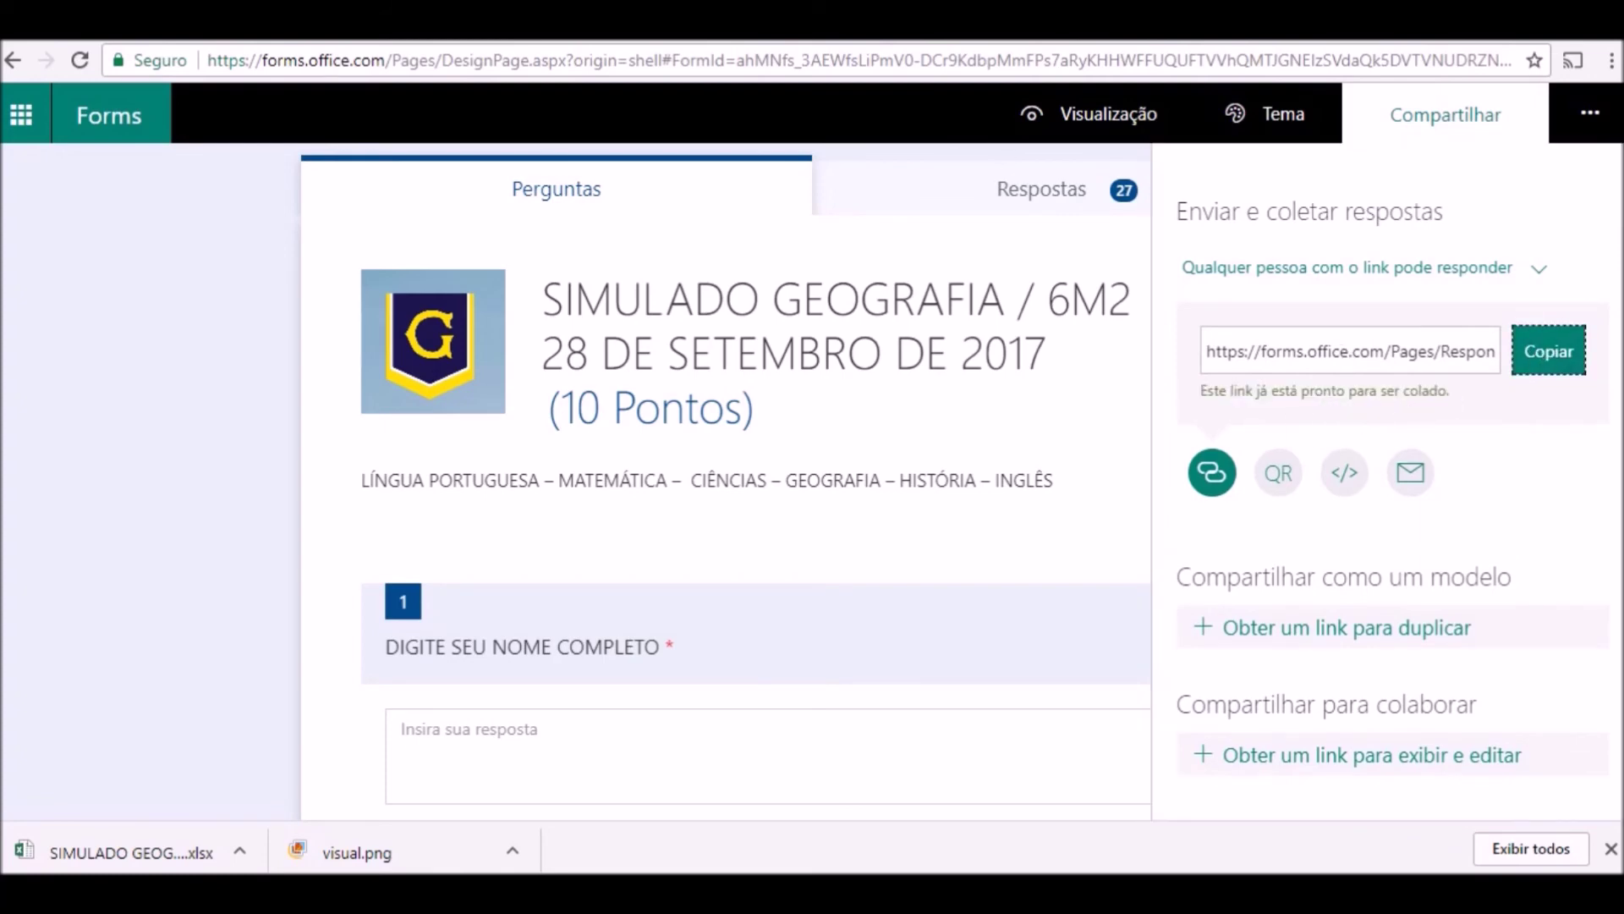
Switch to the Adapta site and open the SIMULADO PORTUGUÊS - 3º BIMESTRE activity for editing
key("ctrl+Tab")
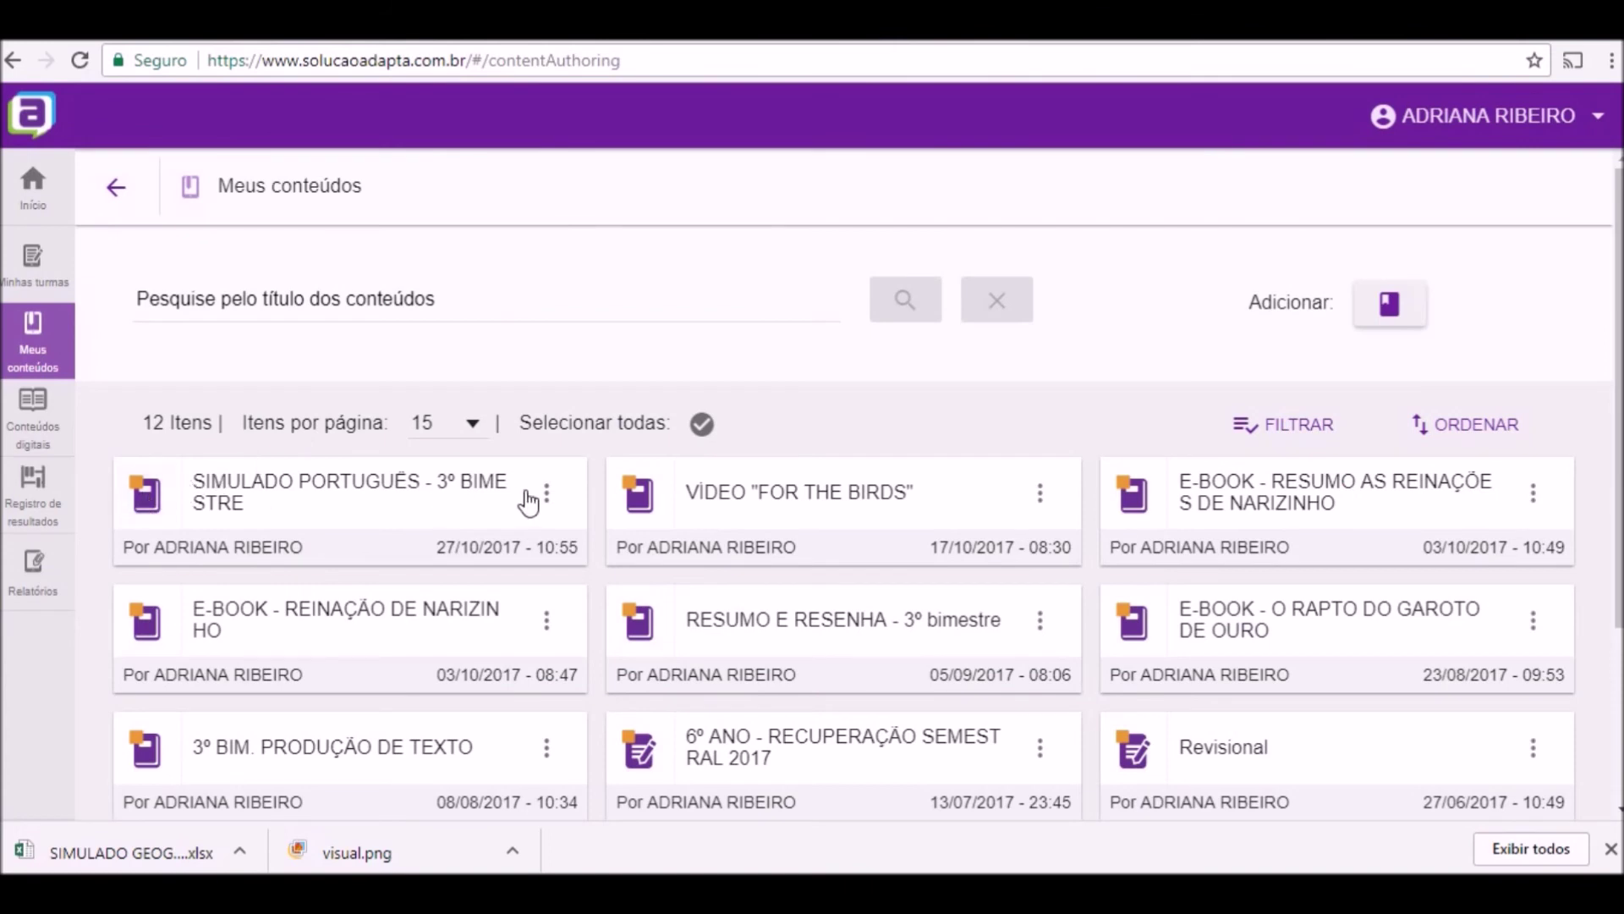
left_click(554, 499)
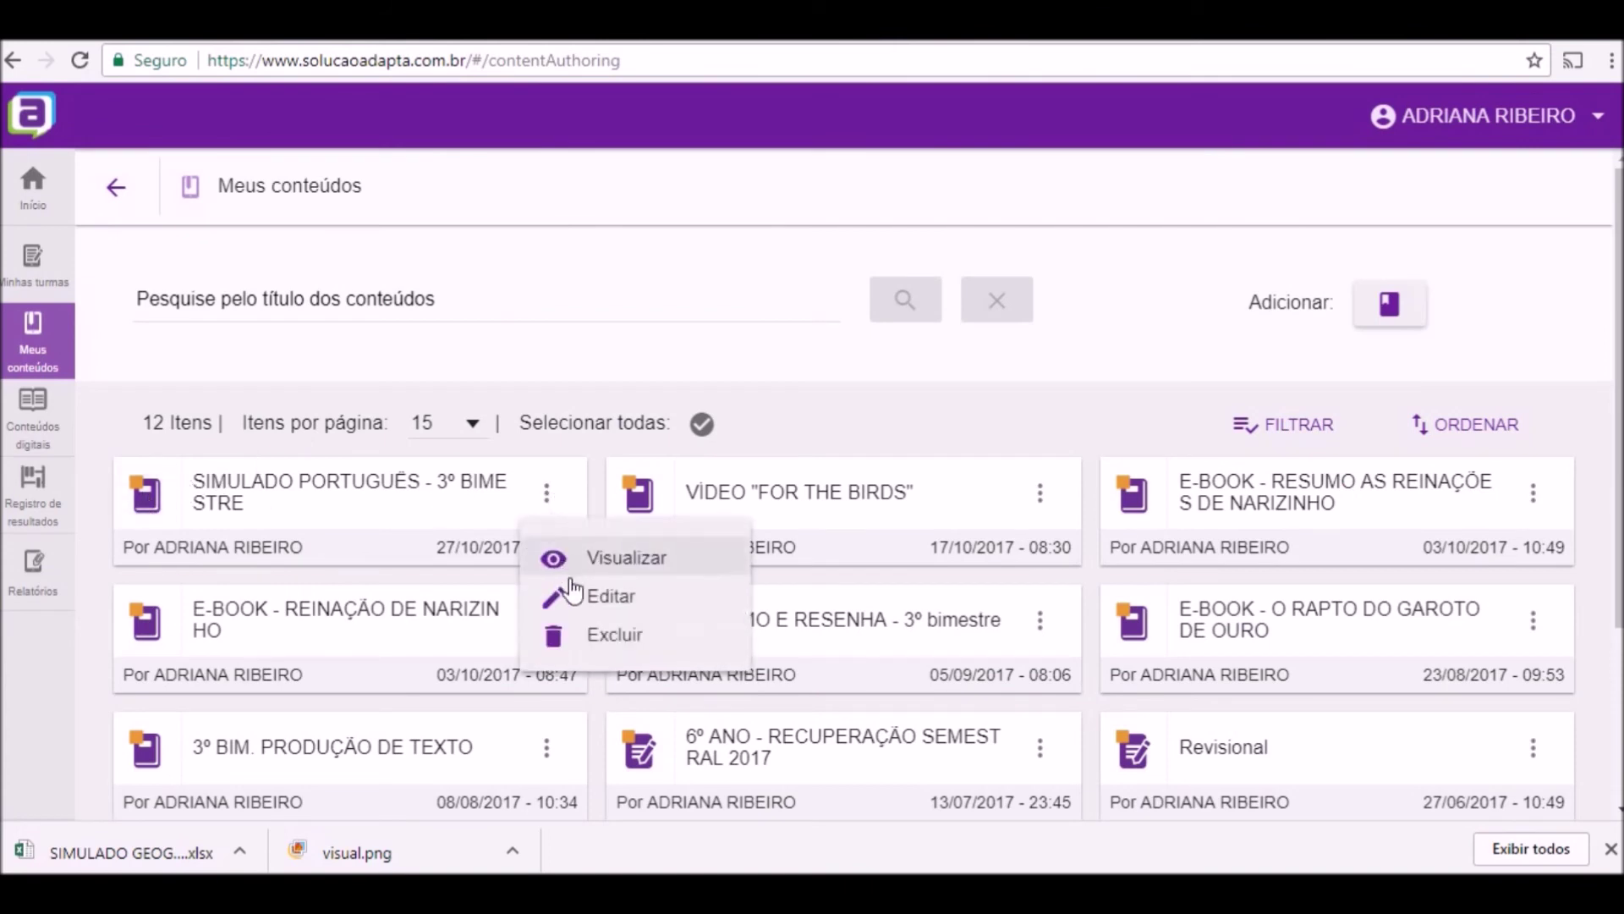
left_click(598, 597)
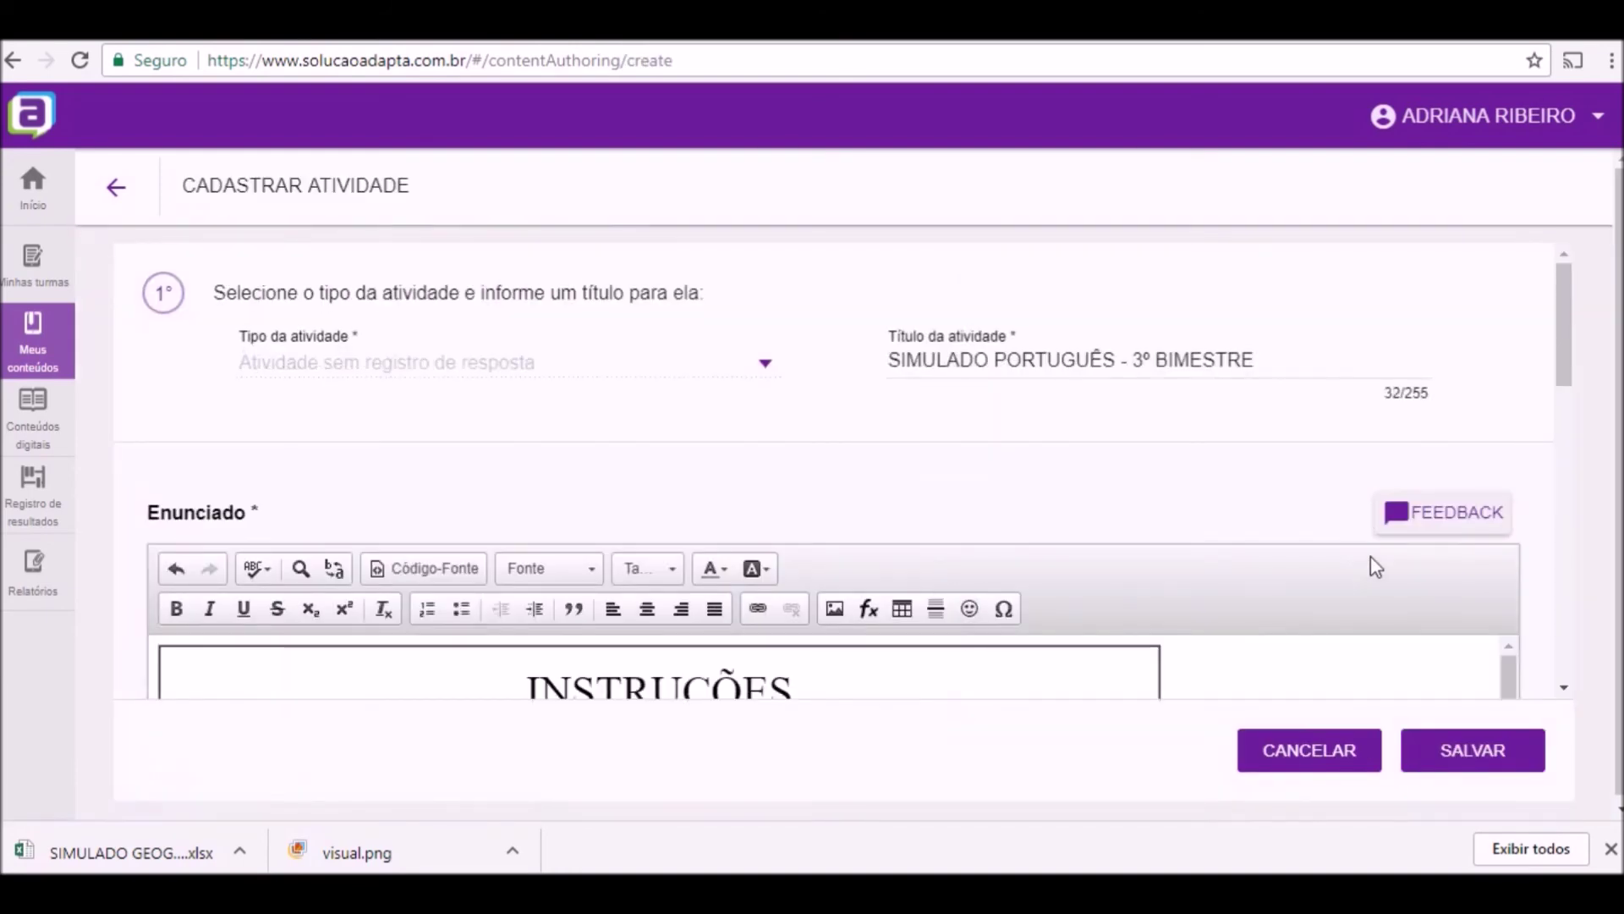
Examine the class access links in the activity's Enunciado and compare them with the share link in Forms, ending back in Adapta
scroll(786, 344, "down", 6)
scroll(660, 491, "up", 4)
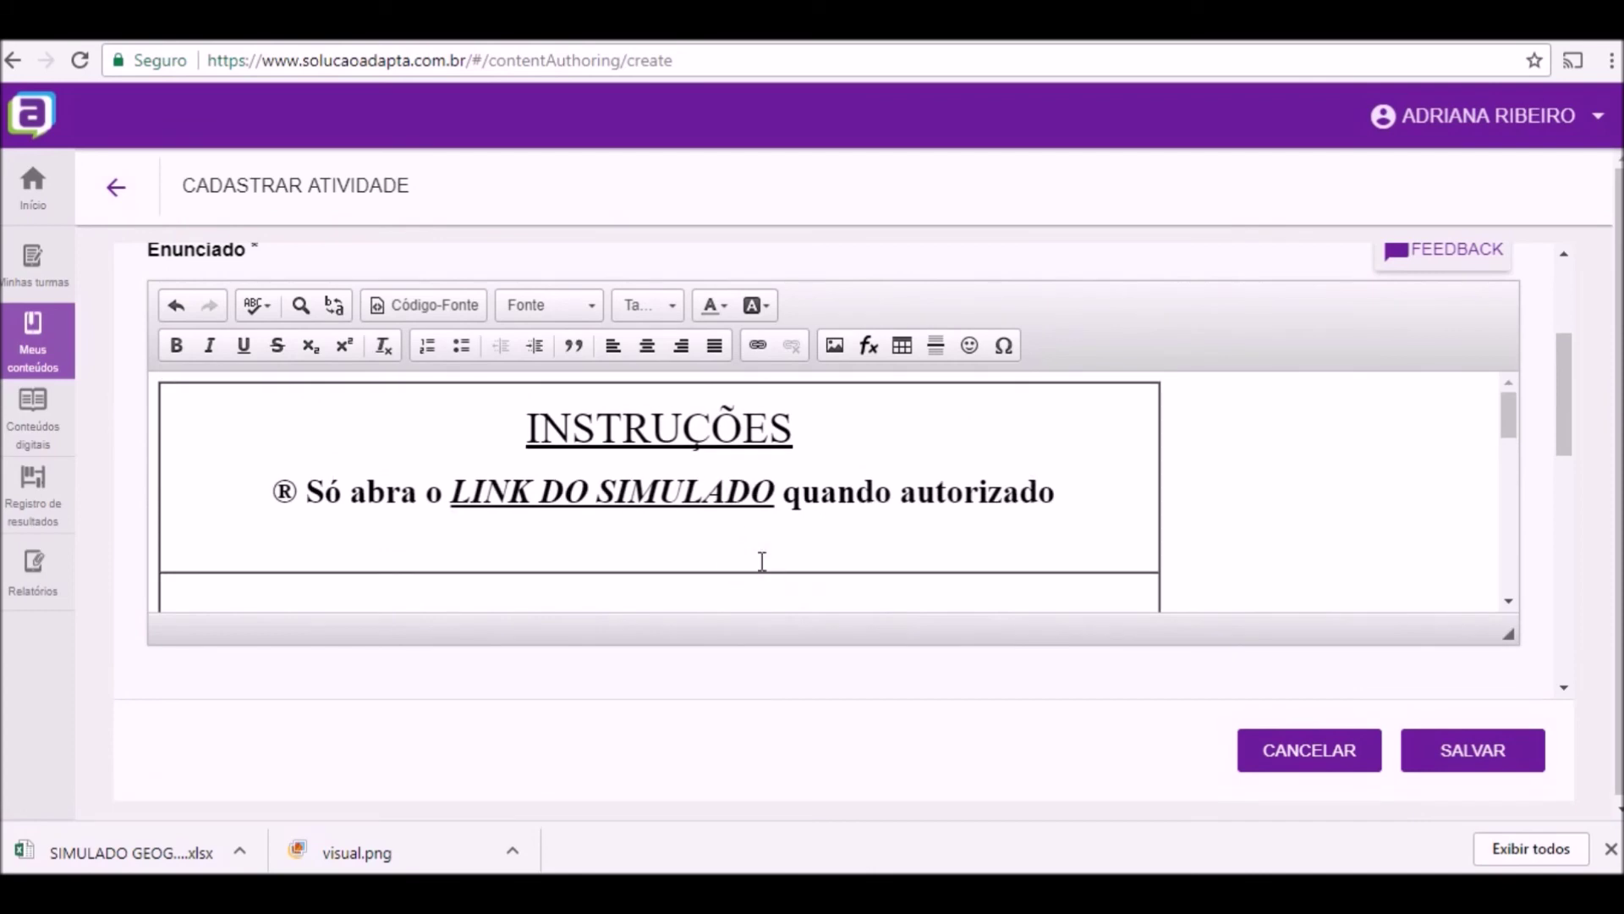
scroll(787, 490, "down", 2)
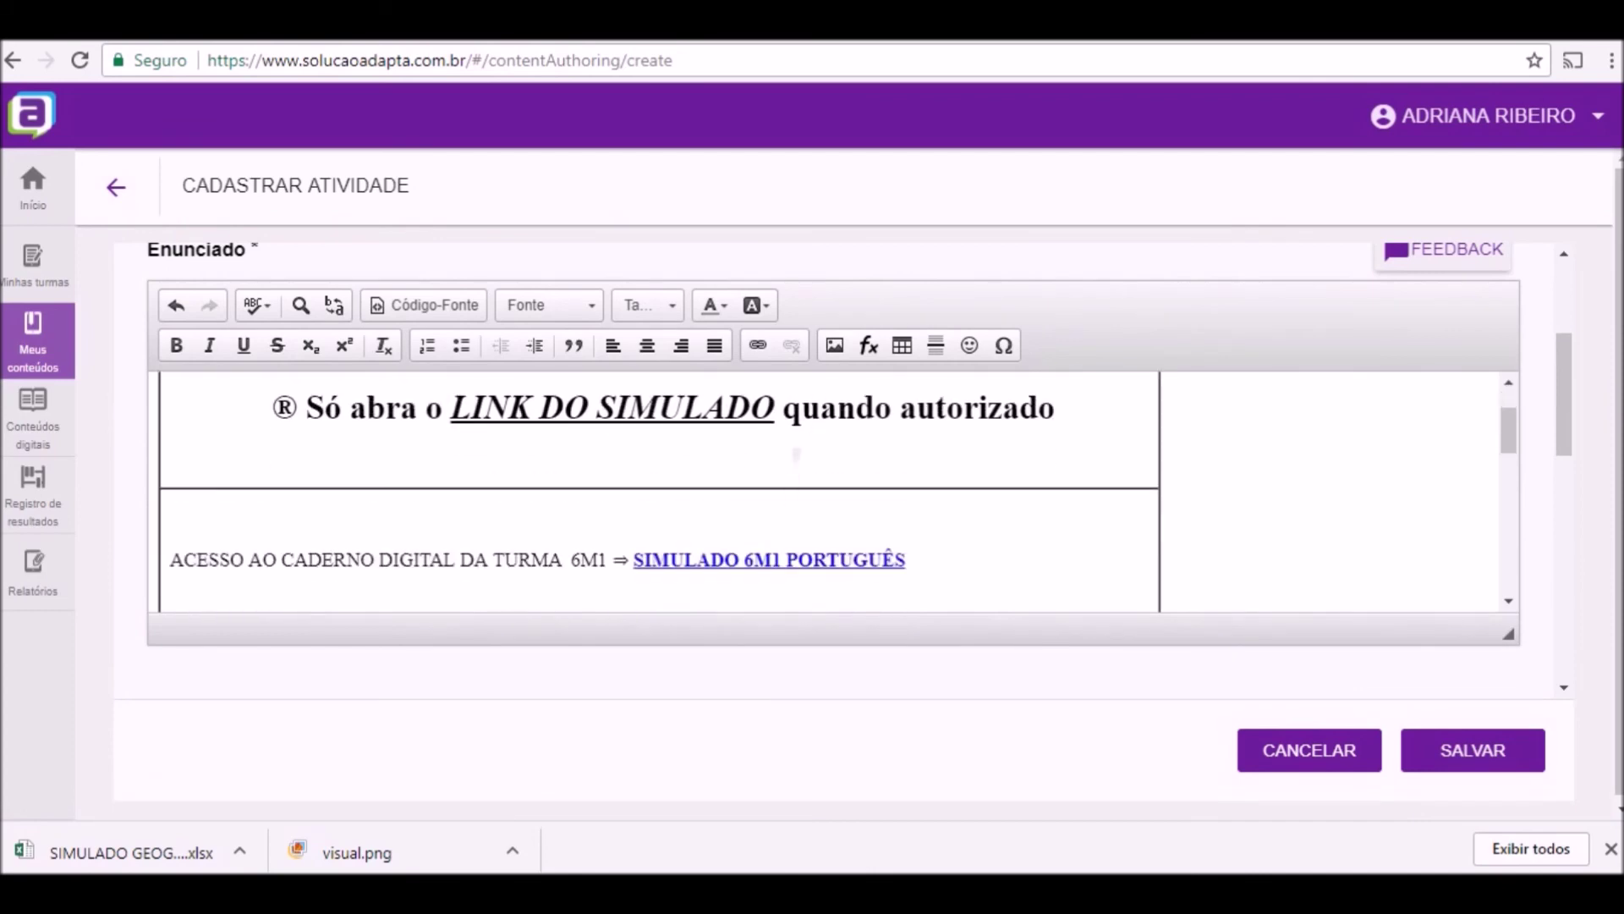
scroll(659, 490, "down", 1)
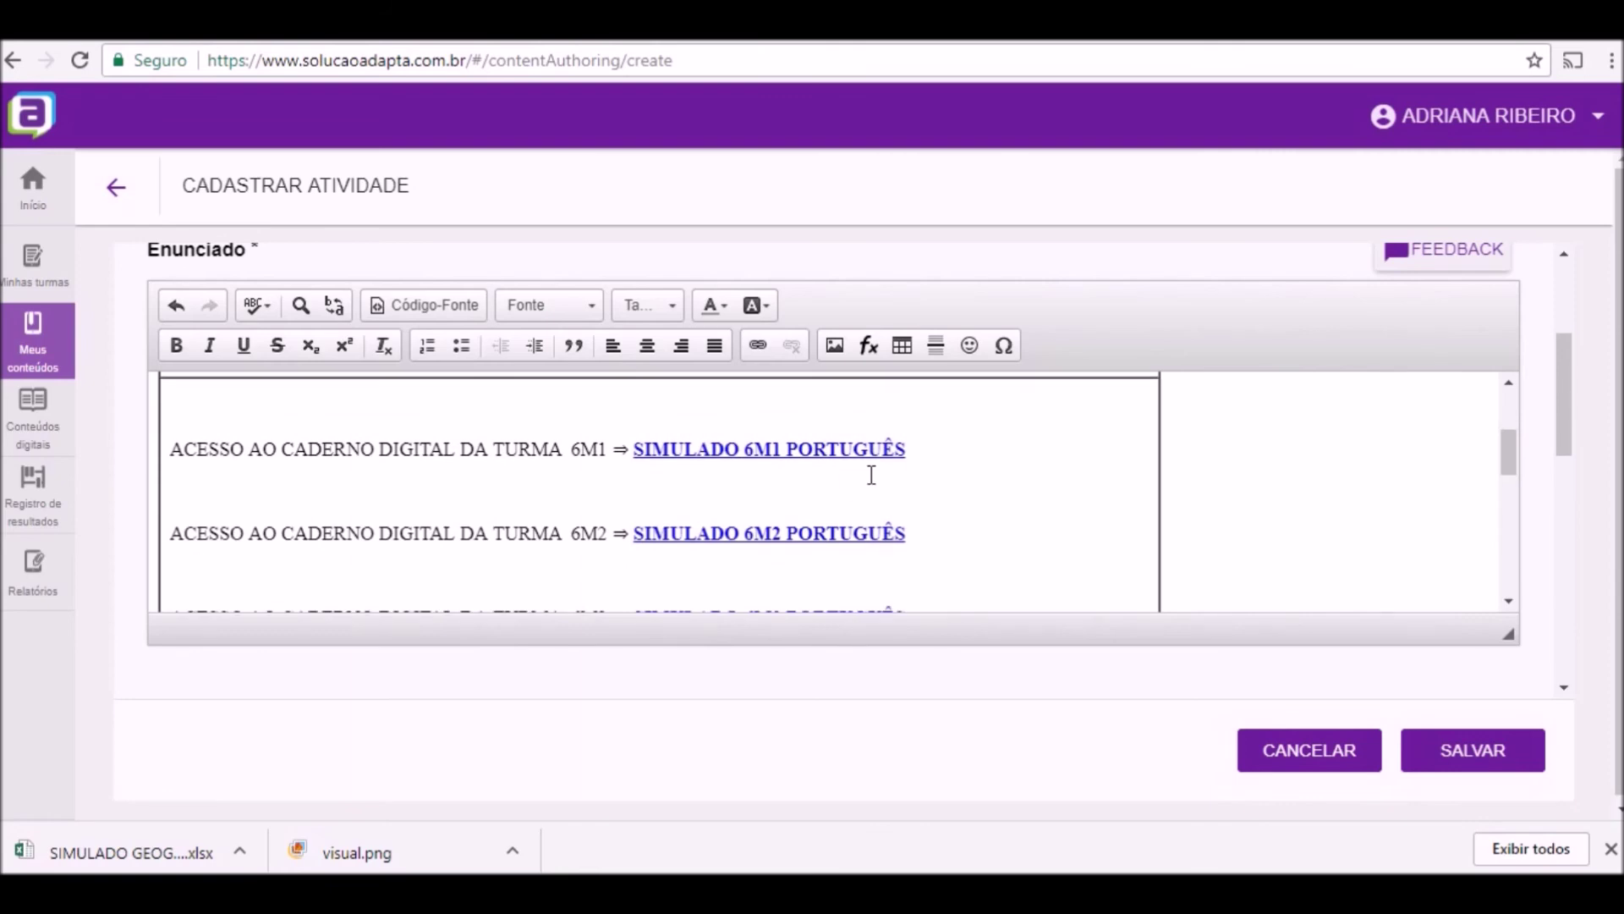
scroll(872, 475, "down", 2)
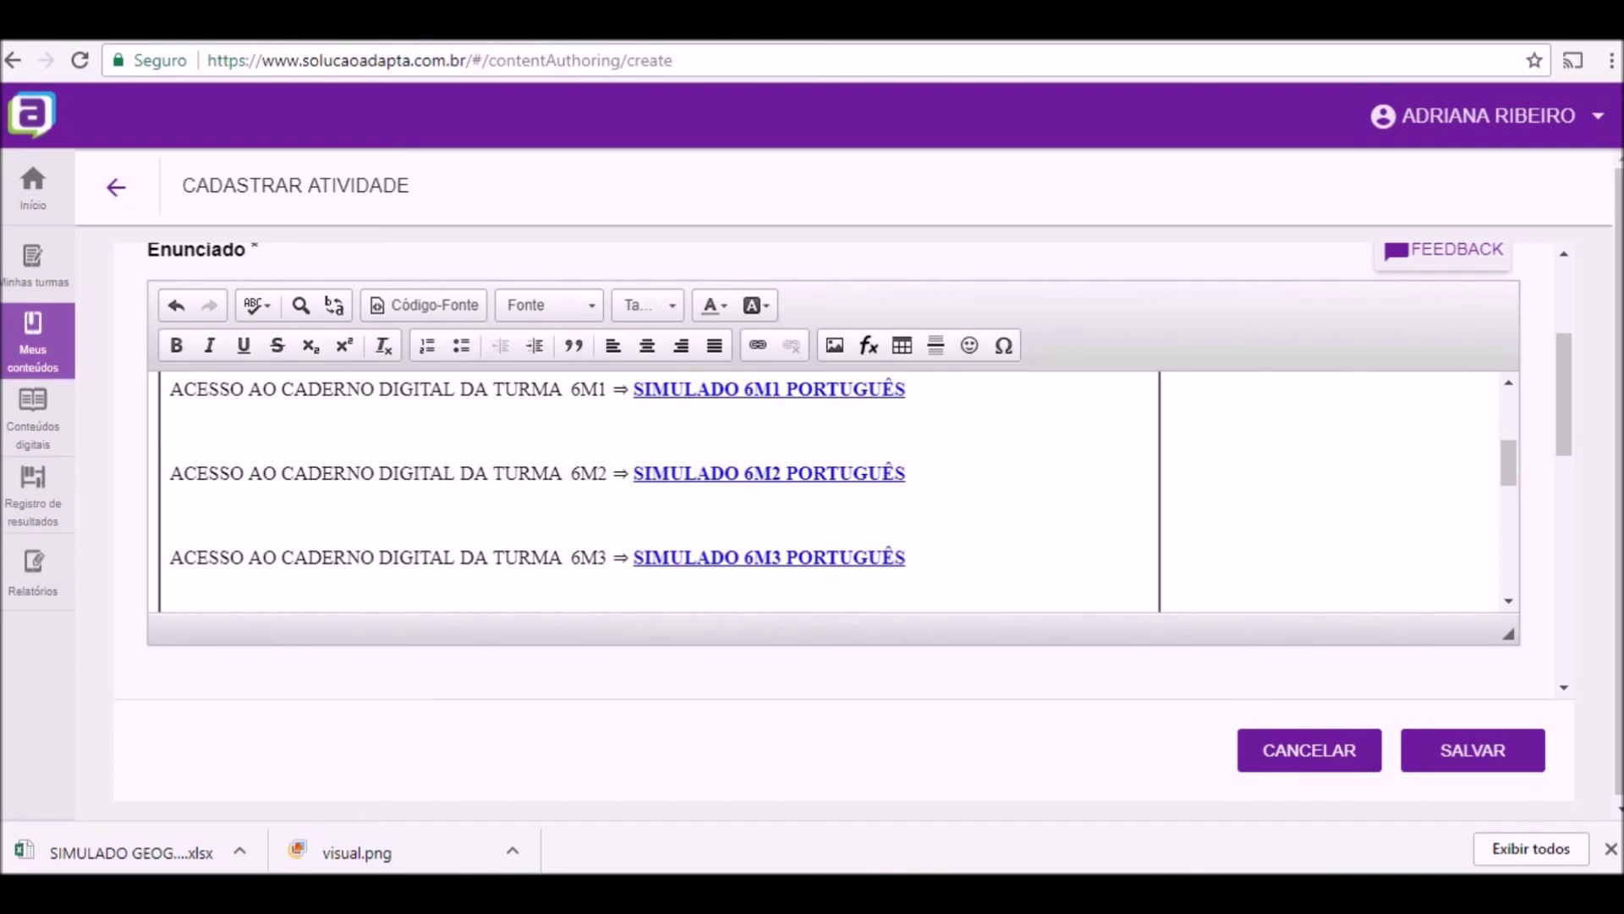
scroll(698, 443, "up", 2)
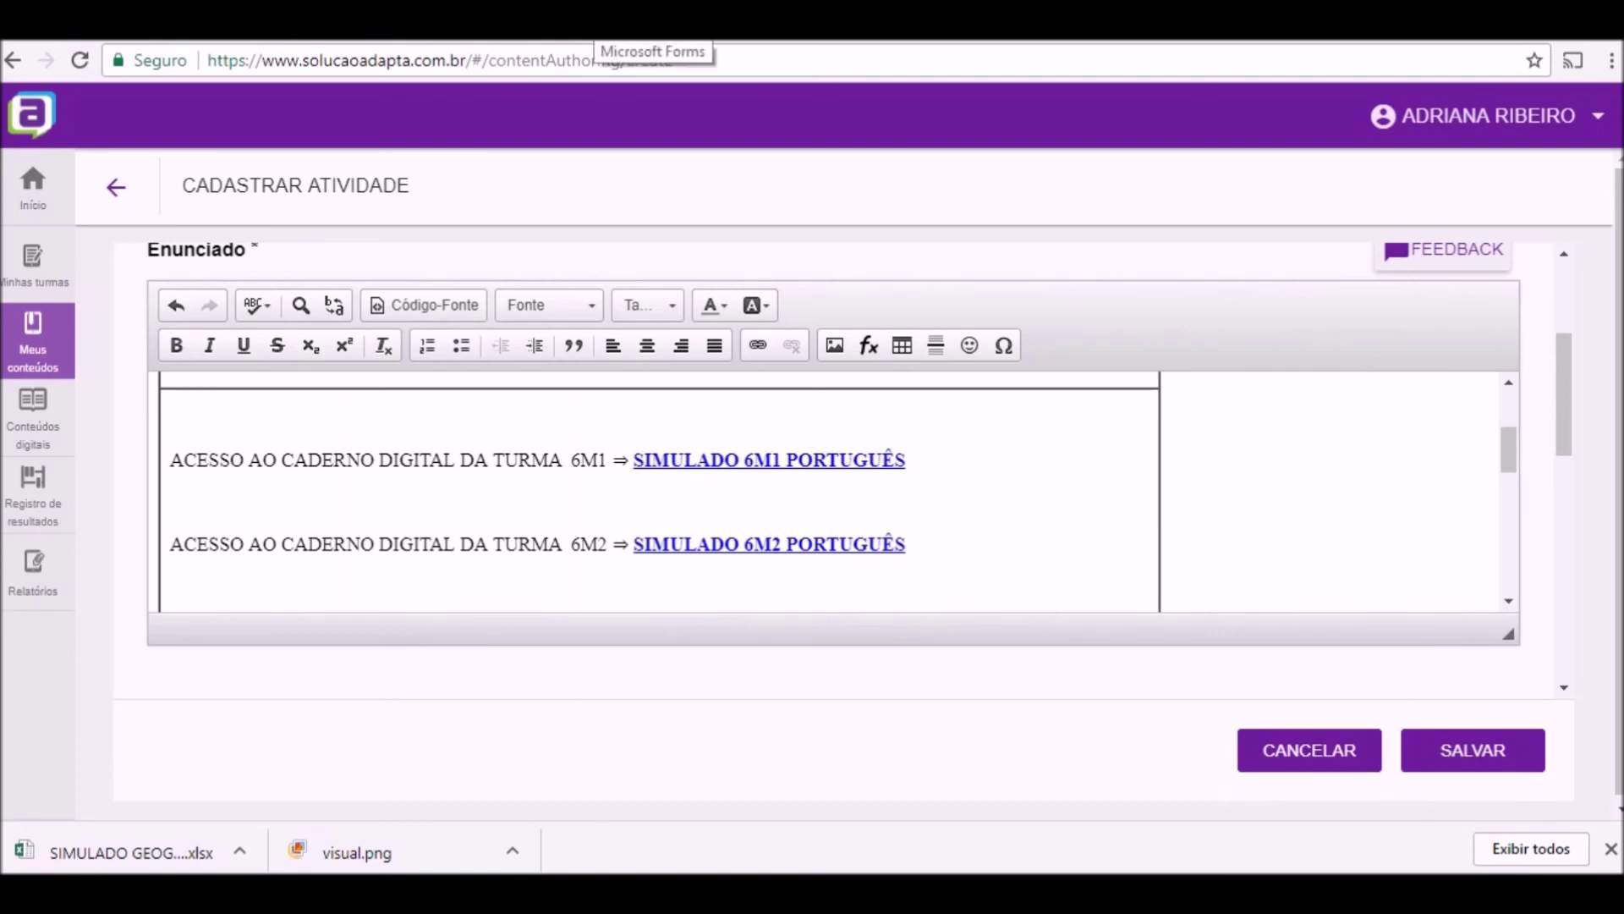
left_click(651, 34)
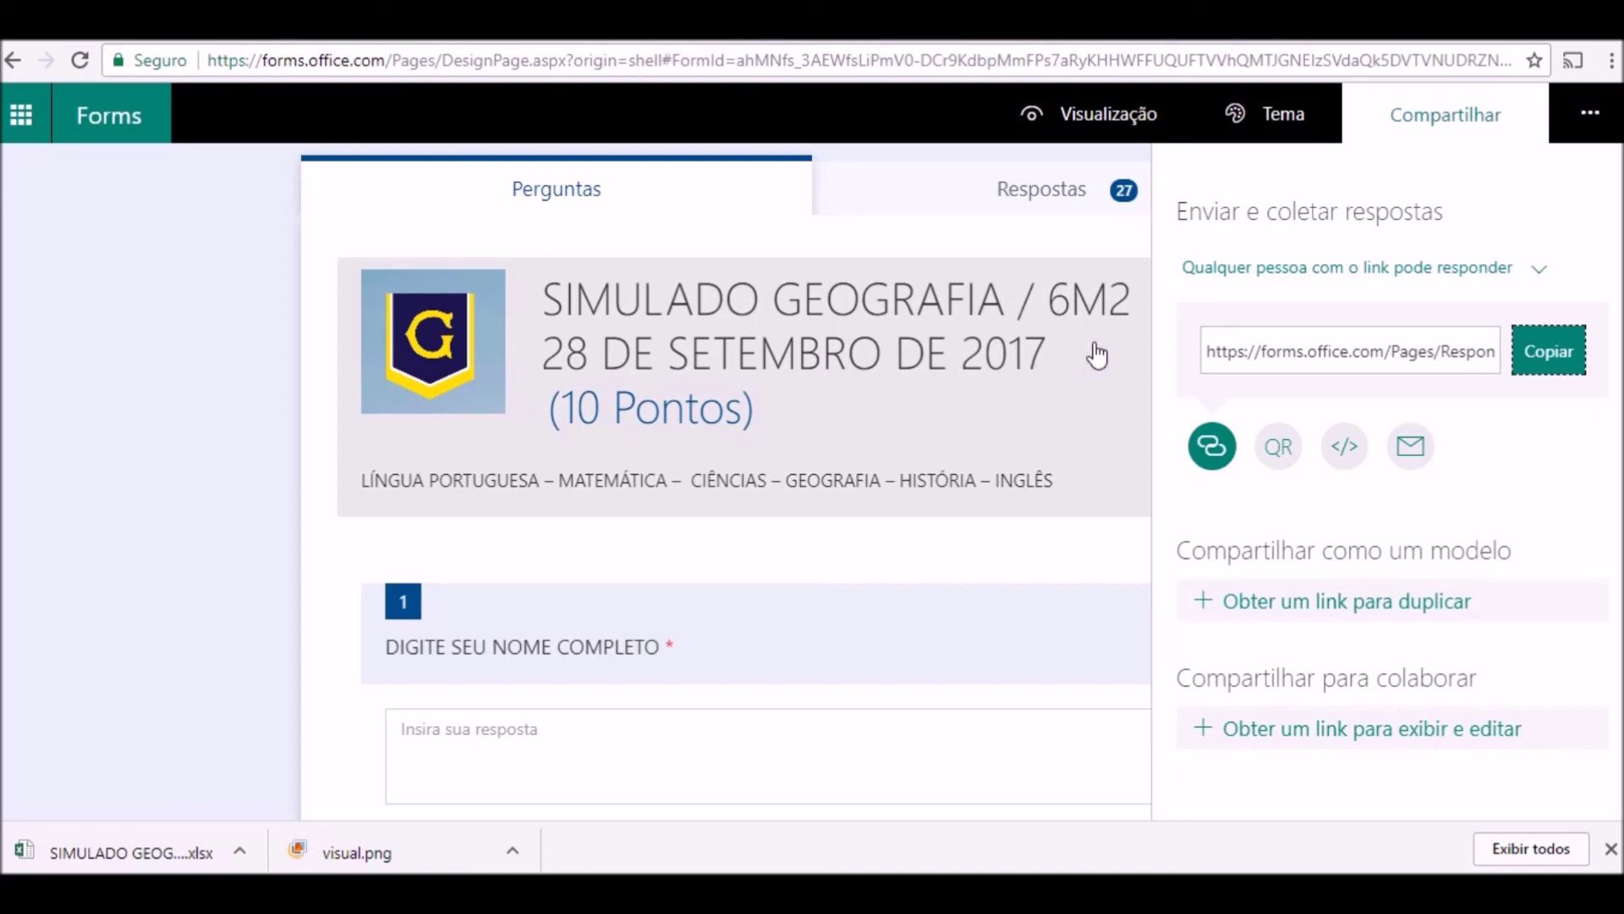
left_click(850, 30)
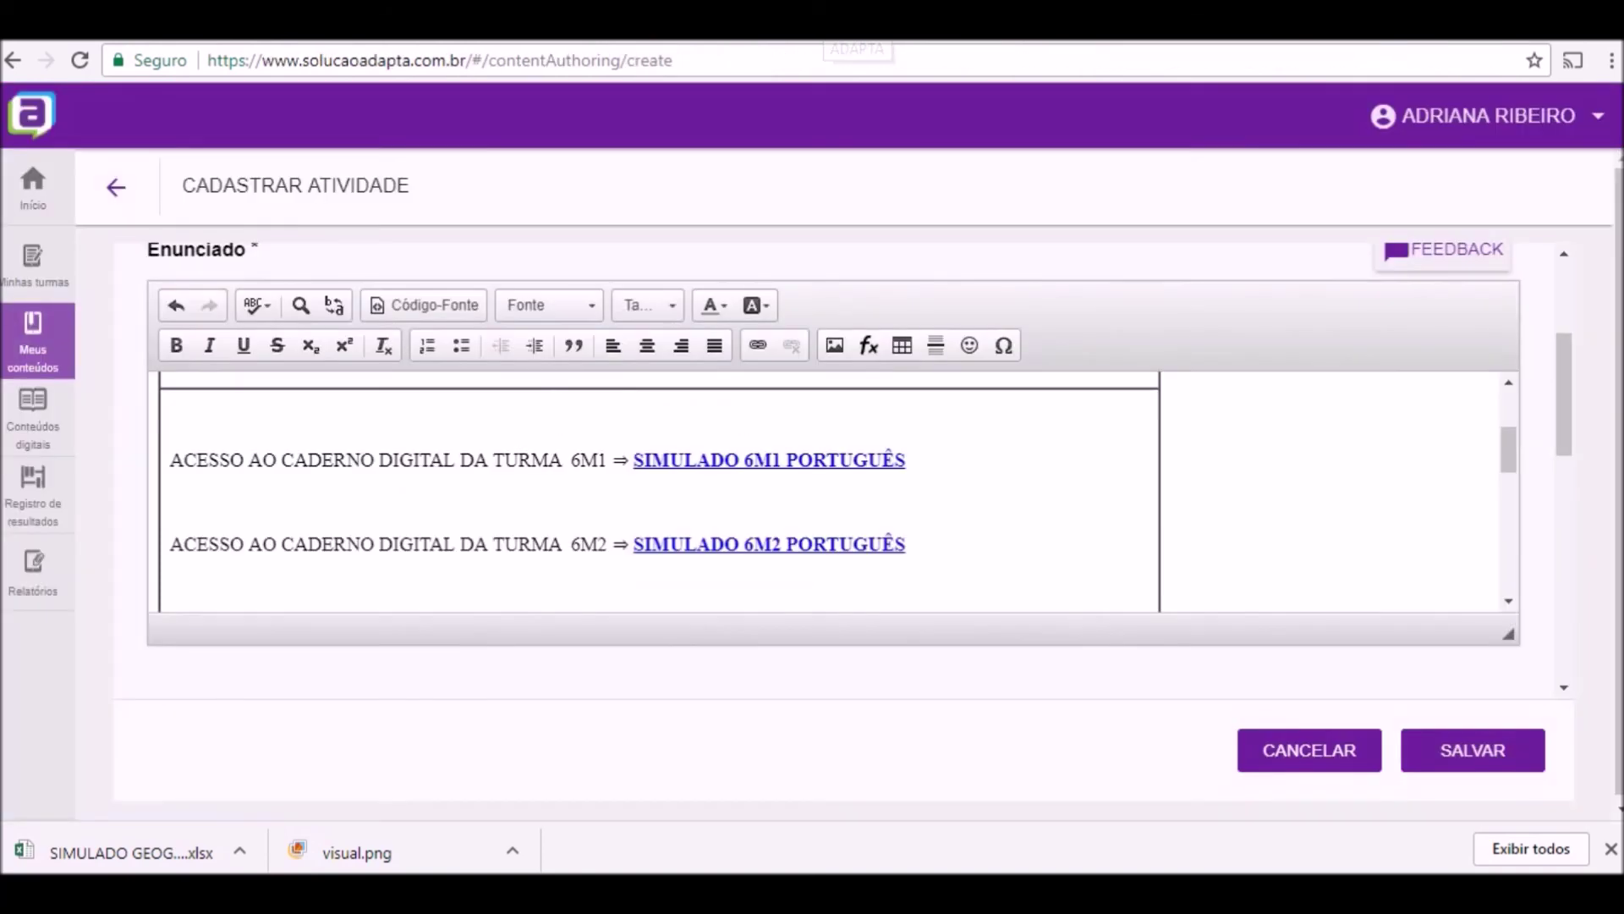
Enter the text CADERNO DIGITAL on the empty line between the 6M1 and 6M2 access links
left_click(394, 497)
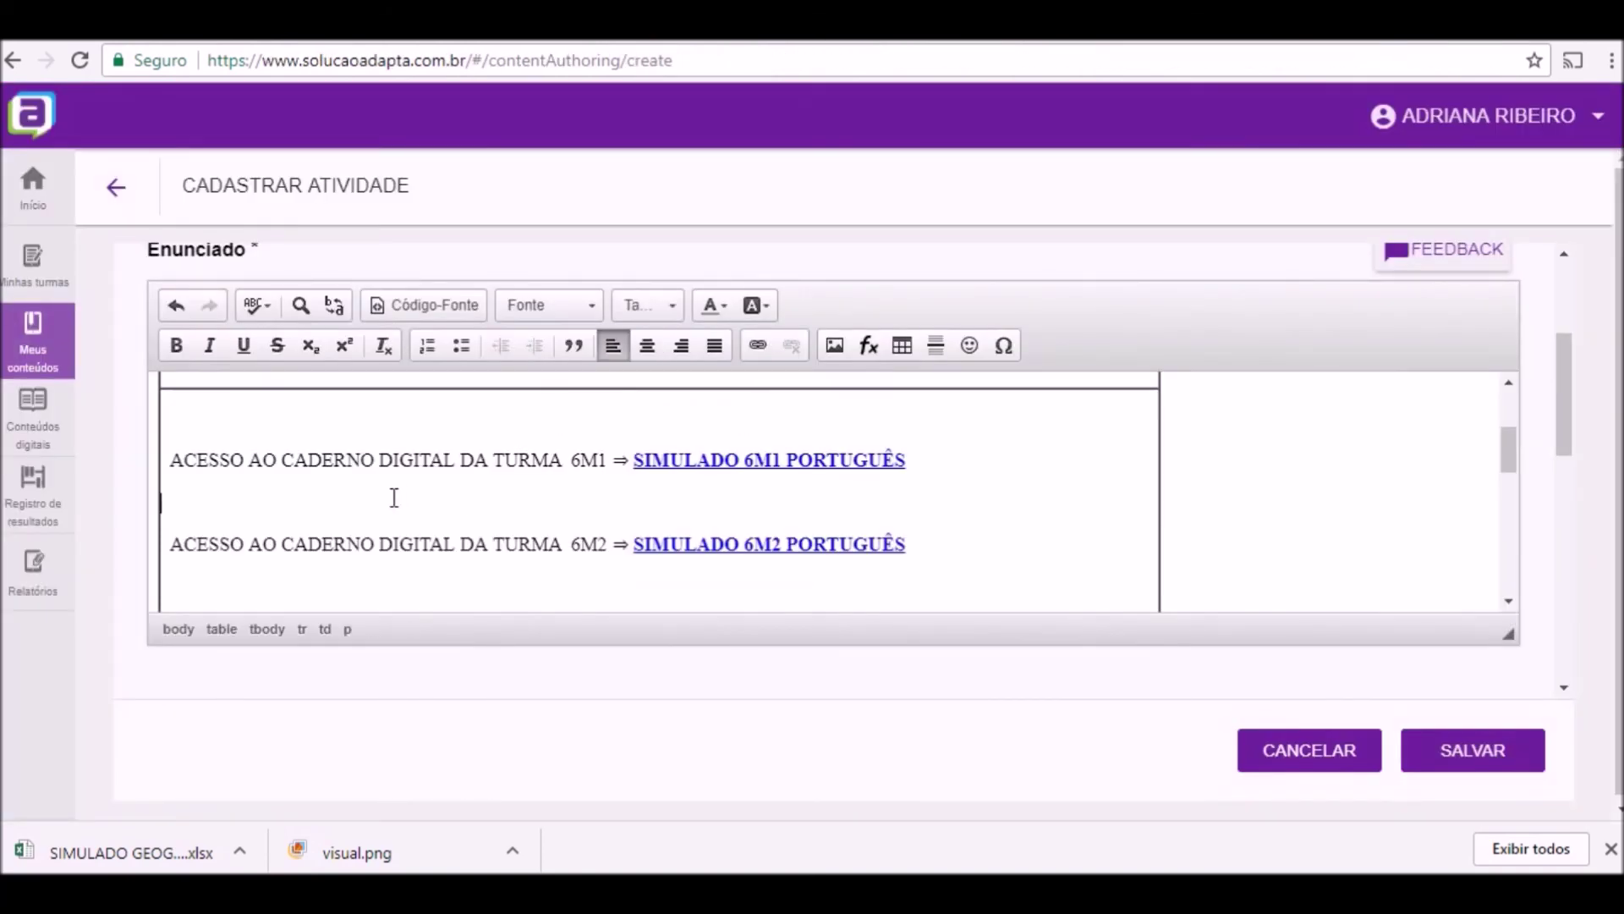
type("GFHDGHDGF")
key("BackSpace")
key("BackSpace")
key("BackSpace")
key("BackSpace")
key("BackSpace")
key("BackSpace")
key("BackSpace")
type("CADERNO DIFIG")
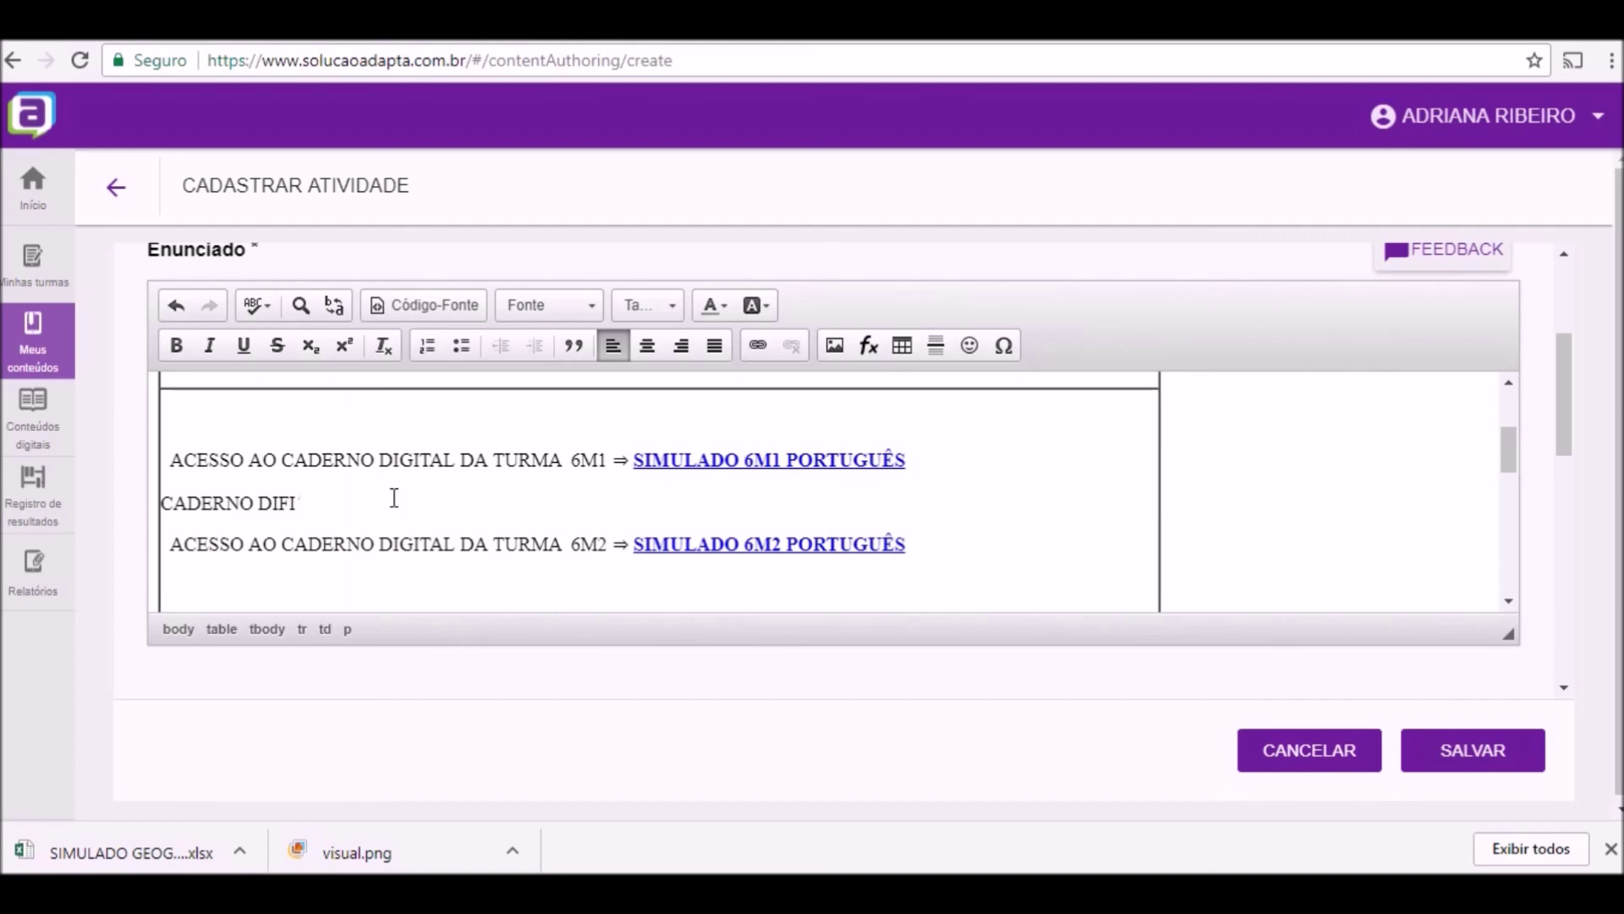
key("BackSpace")
type("GITAL")
Turn the CADERNO DIGITAL text into a hyperlink of type URL that points to the copied questionnaire link
key("shift+Left")
key("shift+Left")
key("shift+Left")
key("shift+Left")
key("shift+Left")
key("shift+Left")
key("shift+Left")
key("shift+Left")
key("shift+Left")
key("shift+Left")
key("shift+Left")
key("shift+Left")
key("shift+Left")
key("shift+Left")
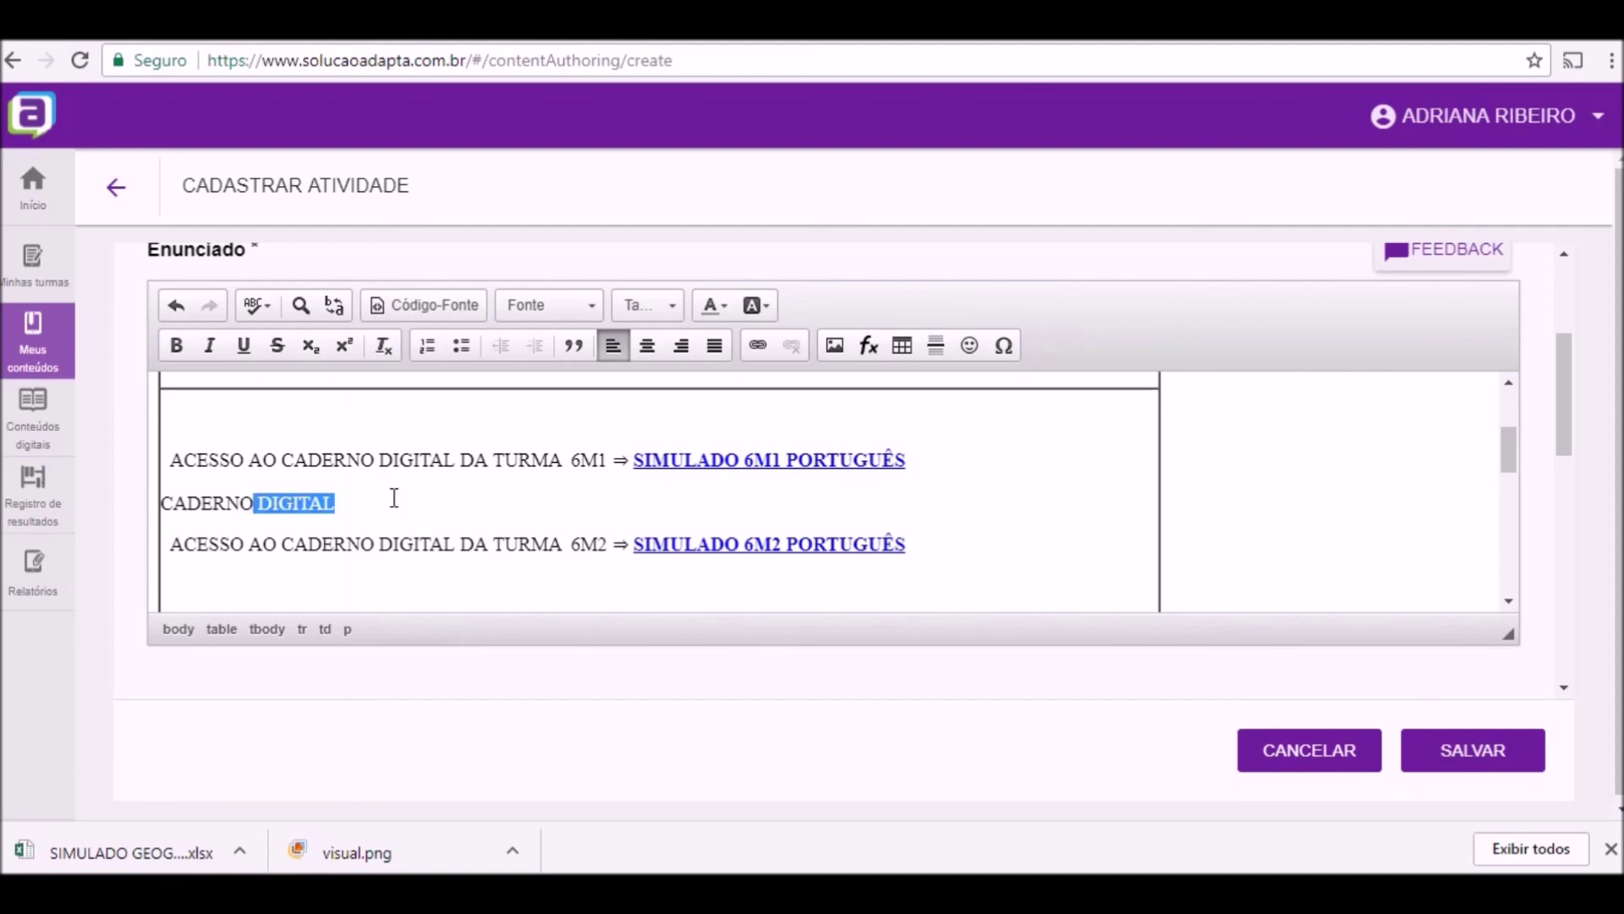
key("shift+Left")
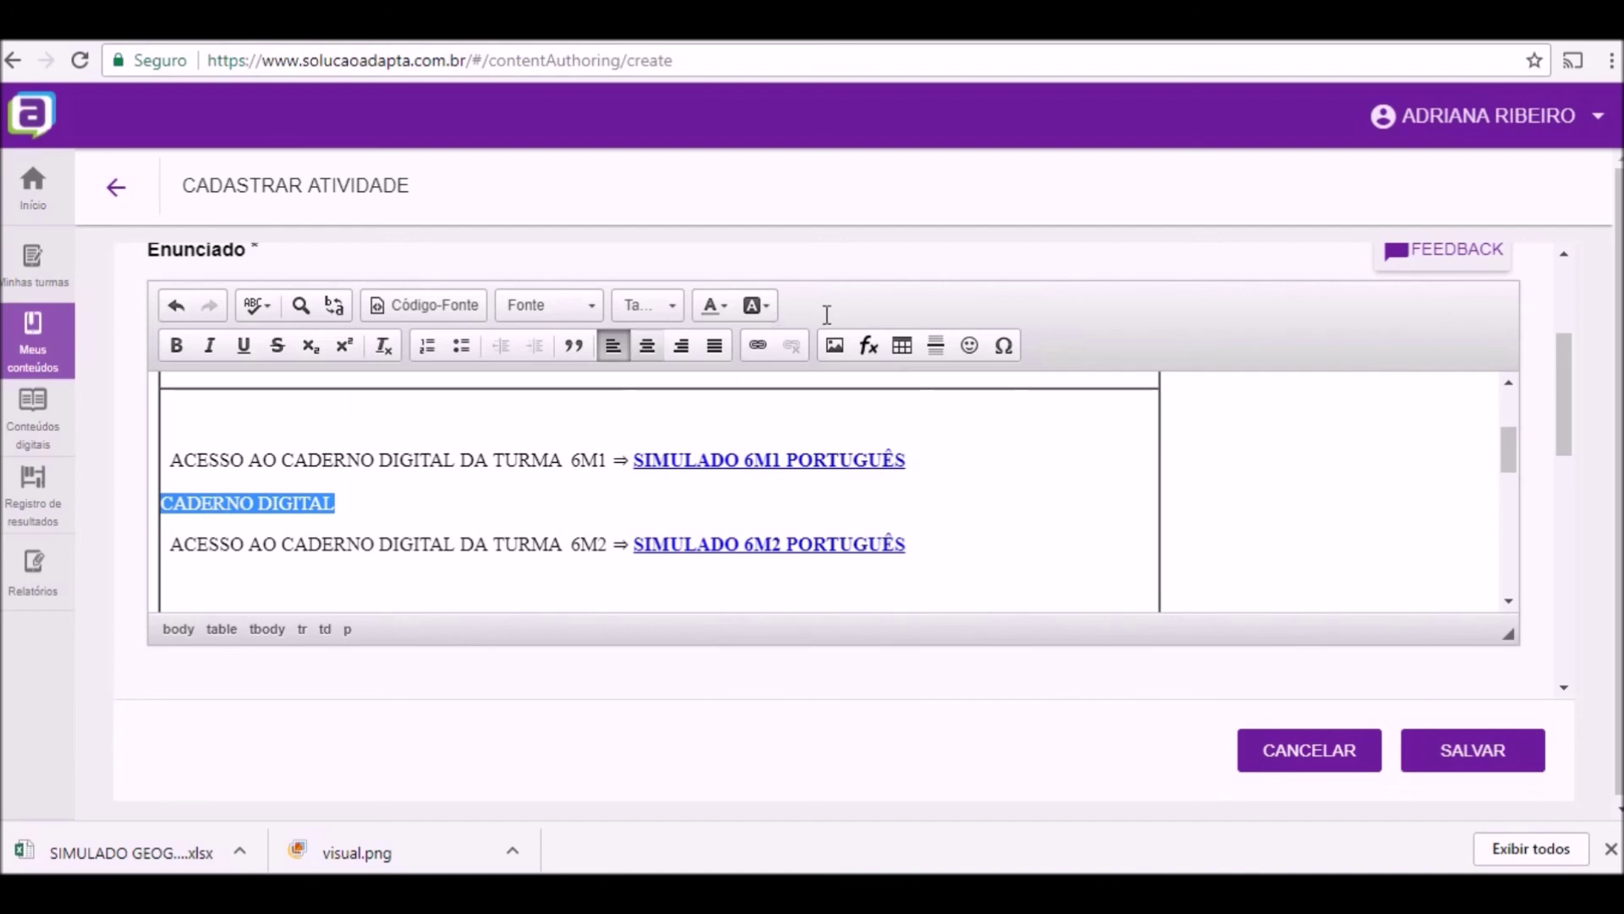
left_click(758, 345)
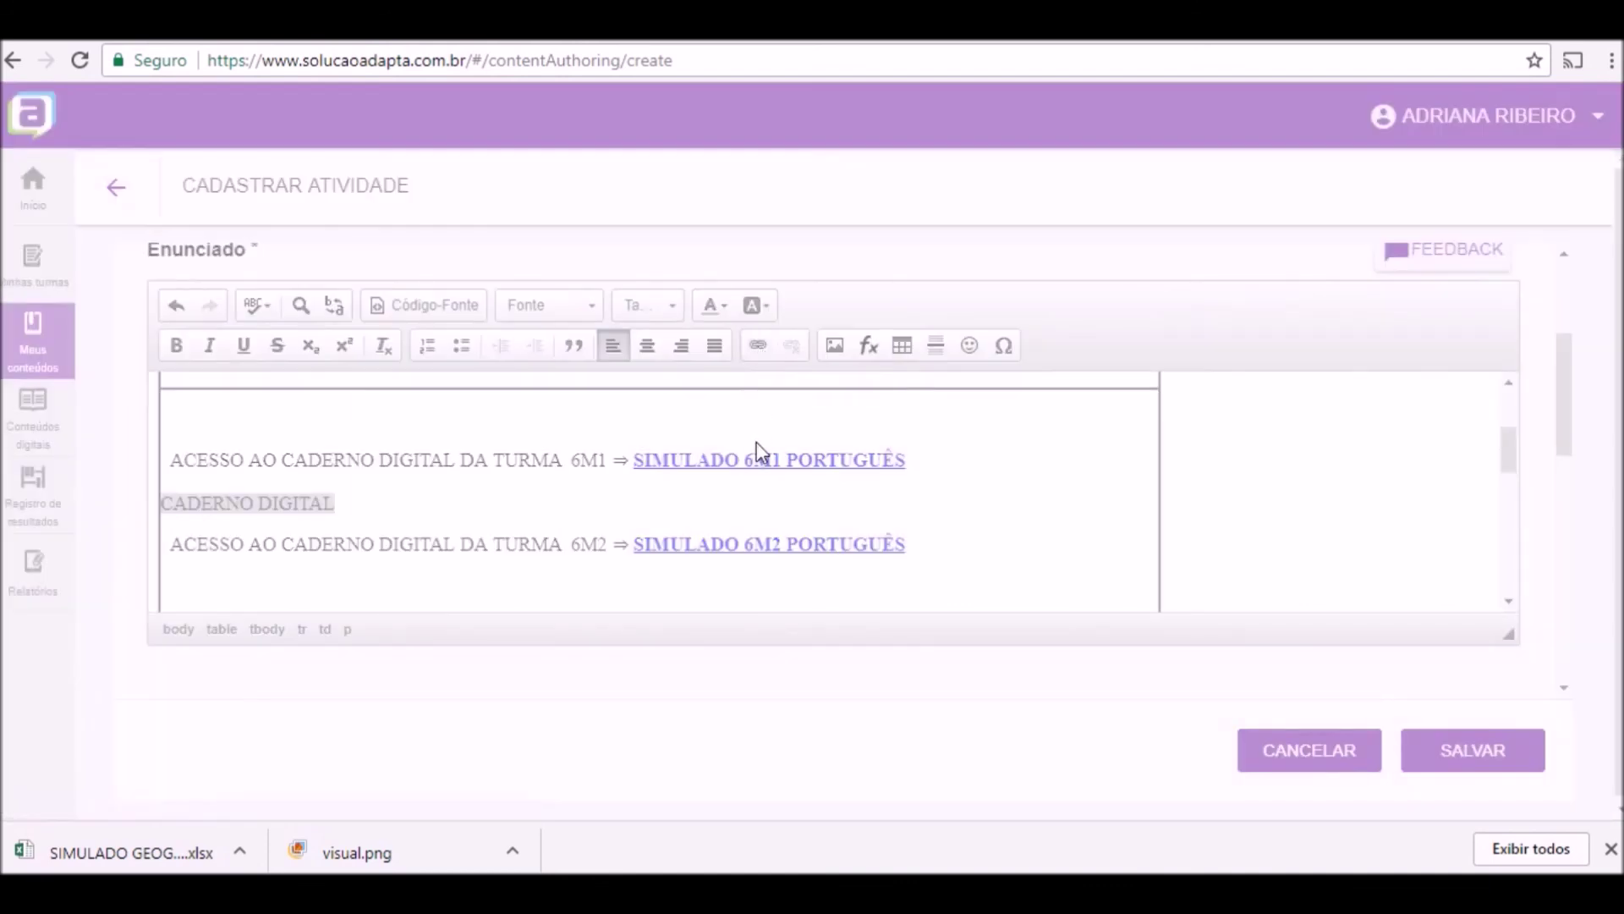
left_click(738, 419)
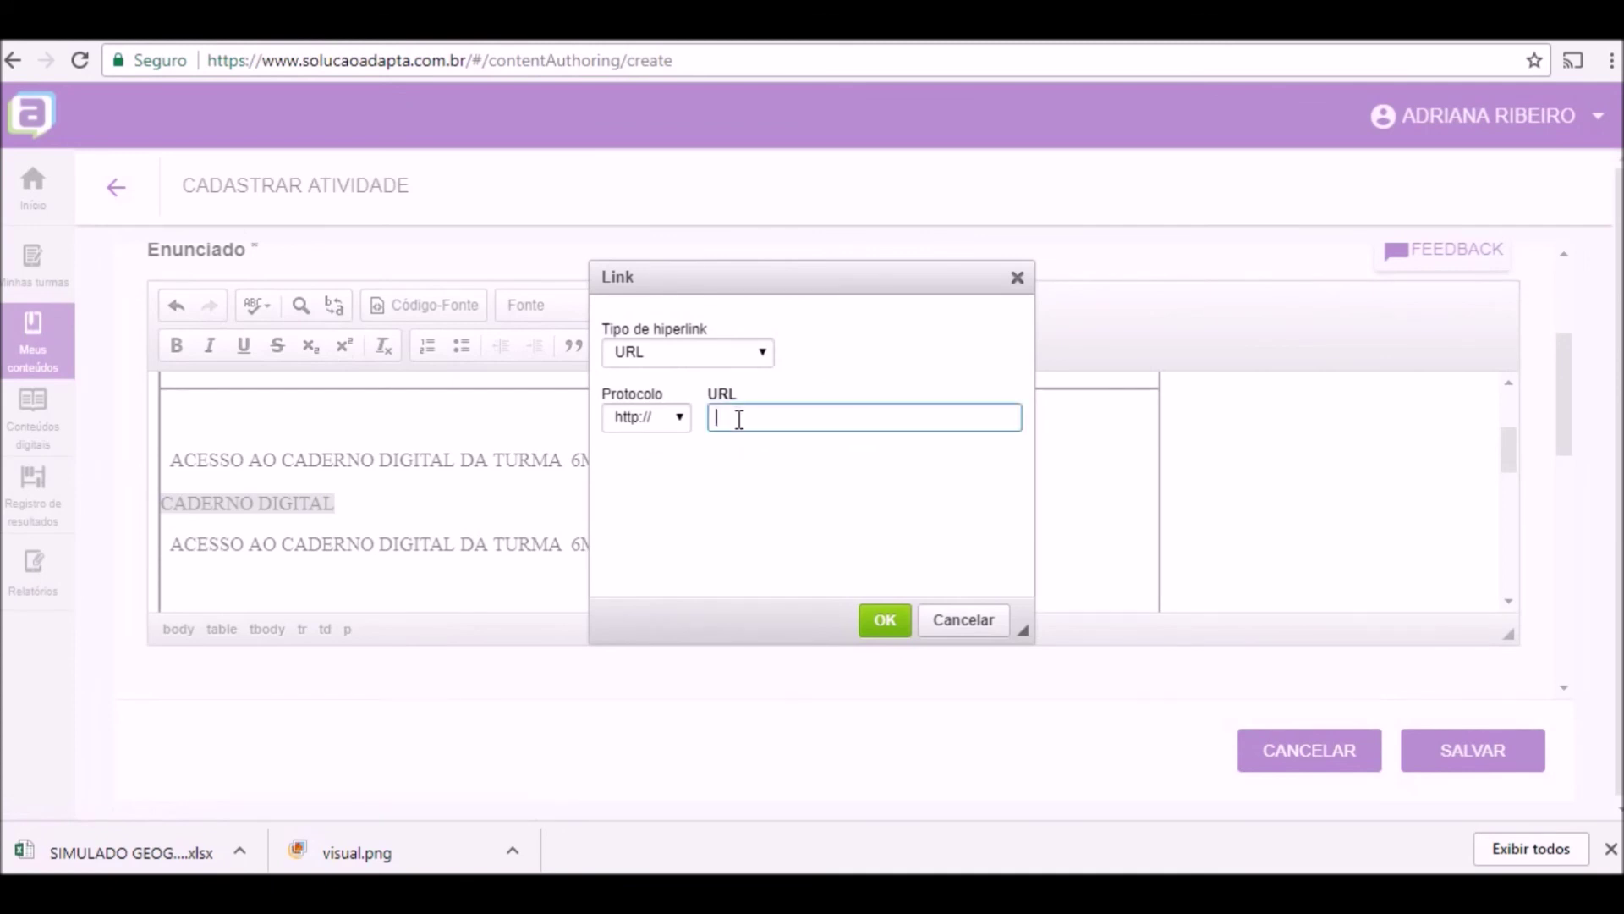
key("ctrl+v")
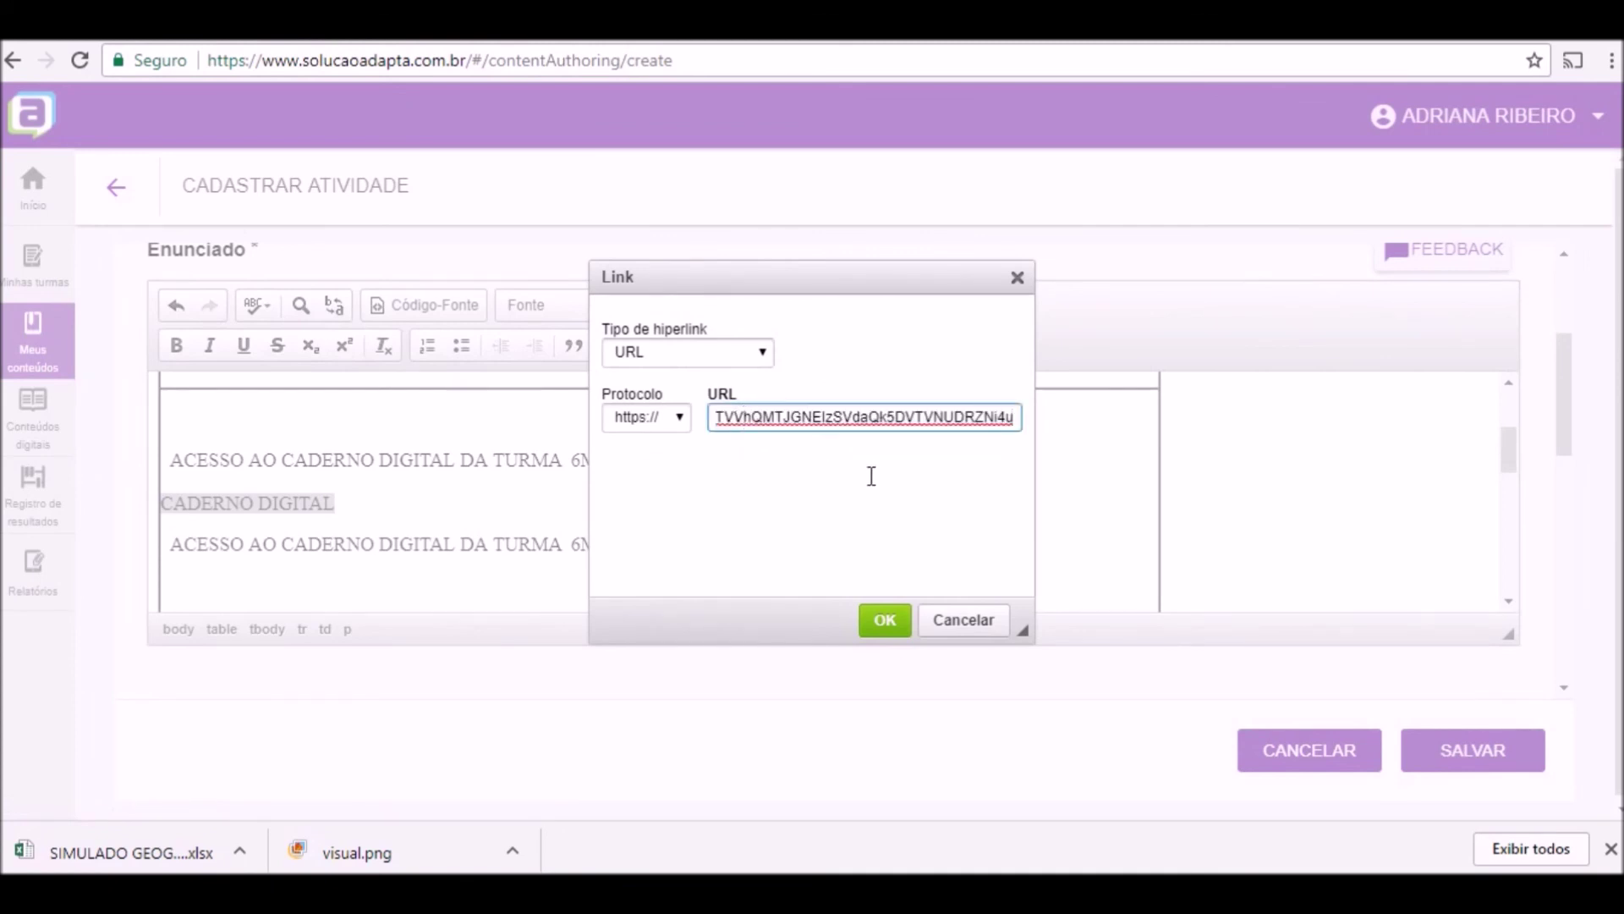
left_click(888, 626)
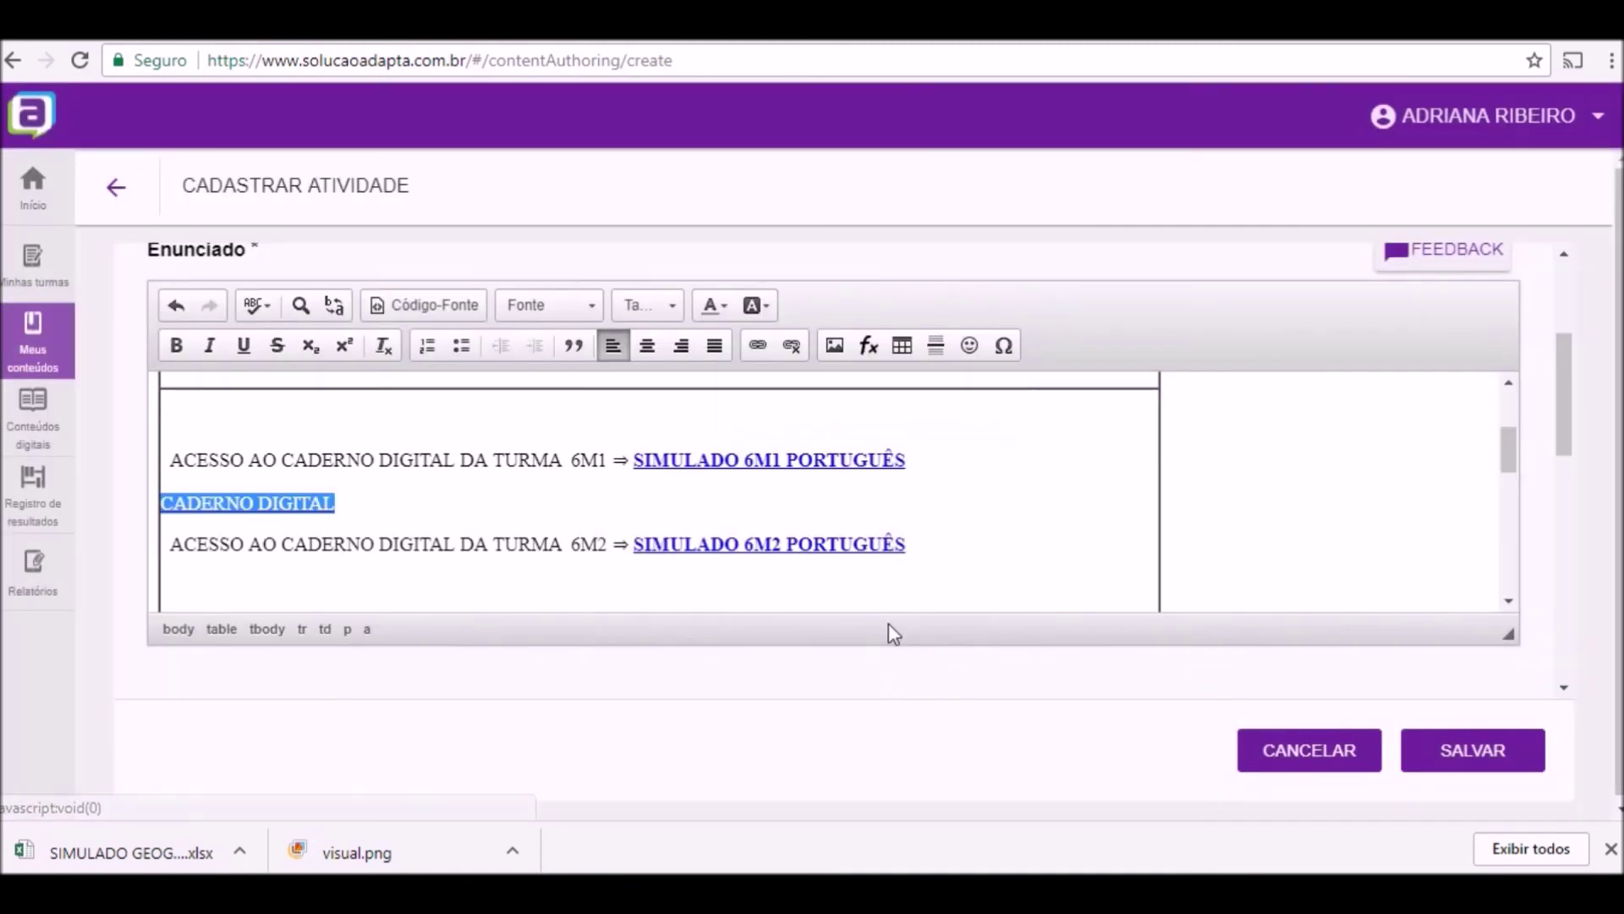
left_click(554, 502)
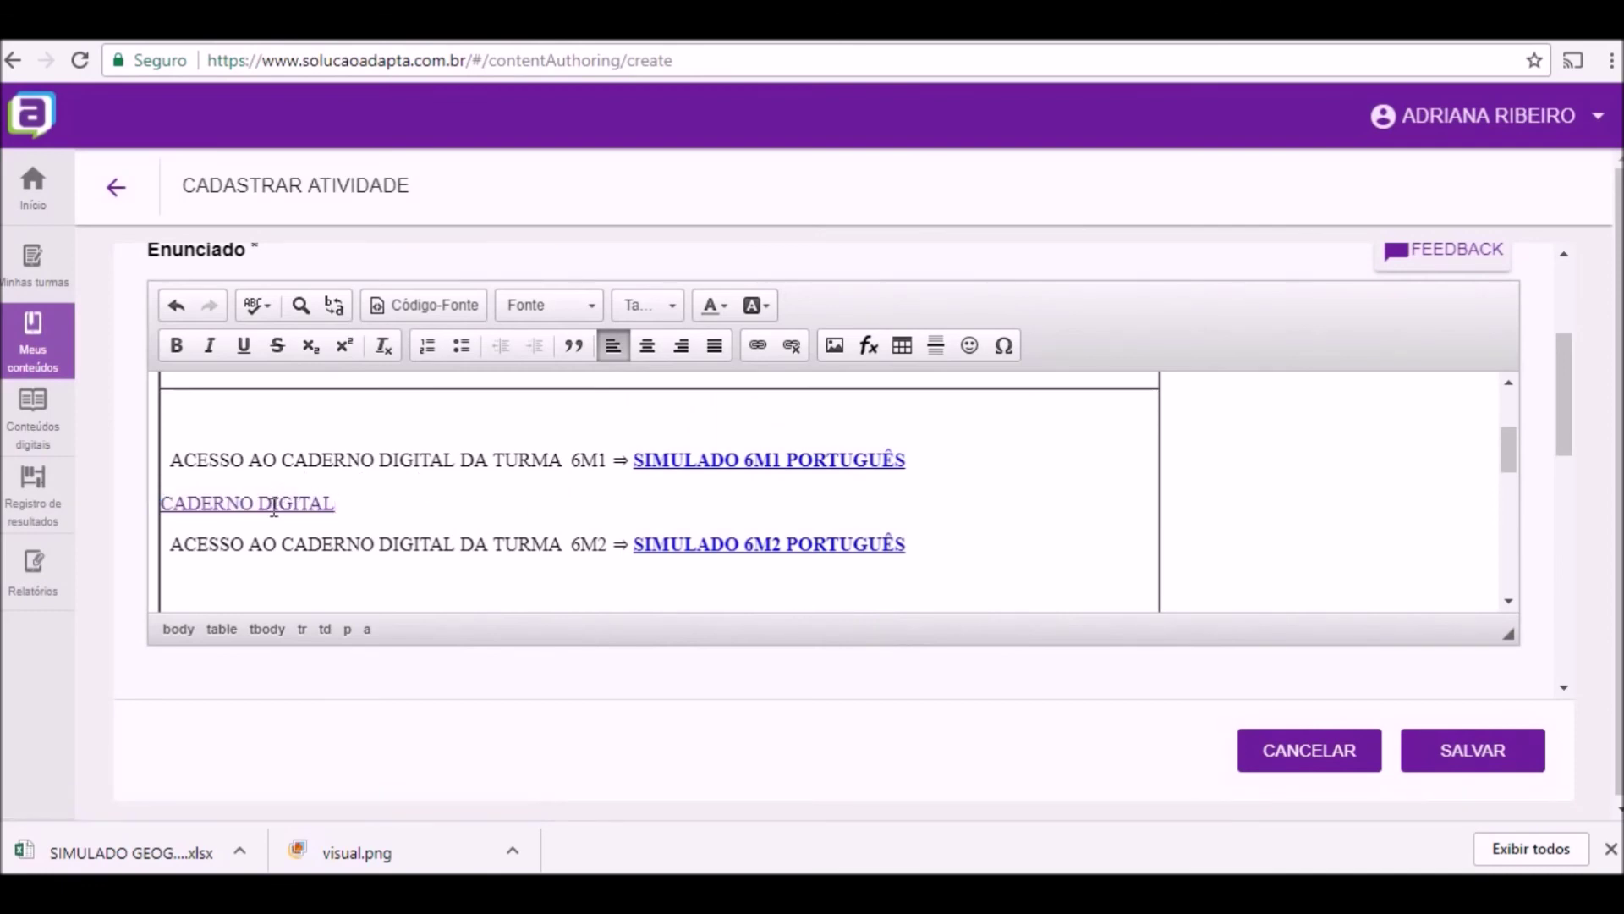
Save the edited activity and open SIMULADO PORTUGUÊS - 3º BIMESTRE in its app view
left_click(1497, 768)
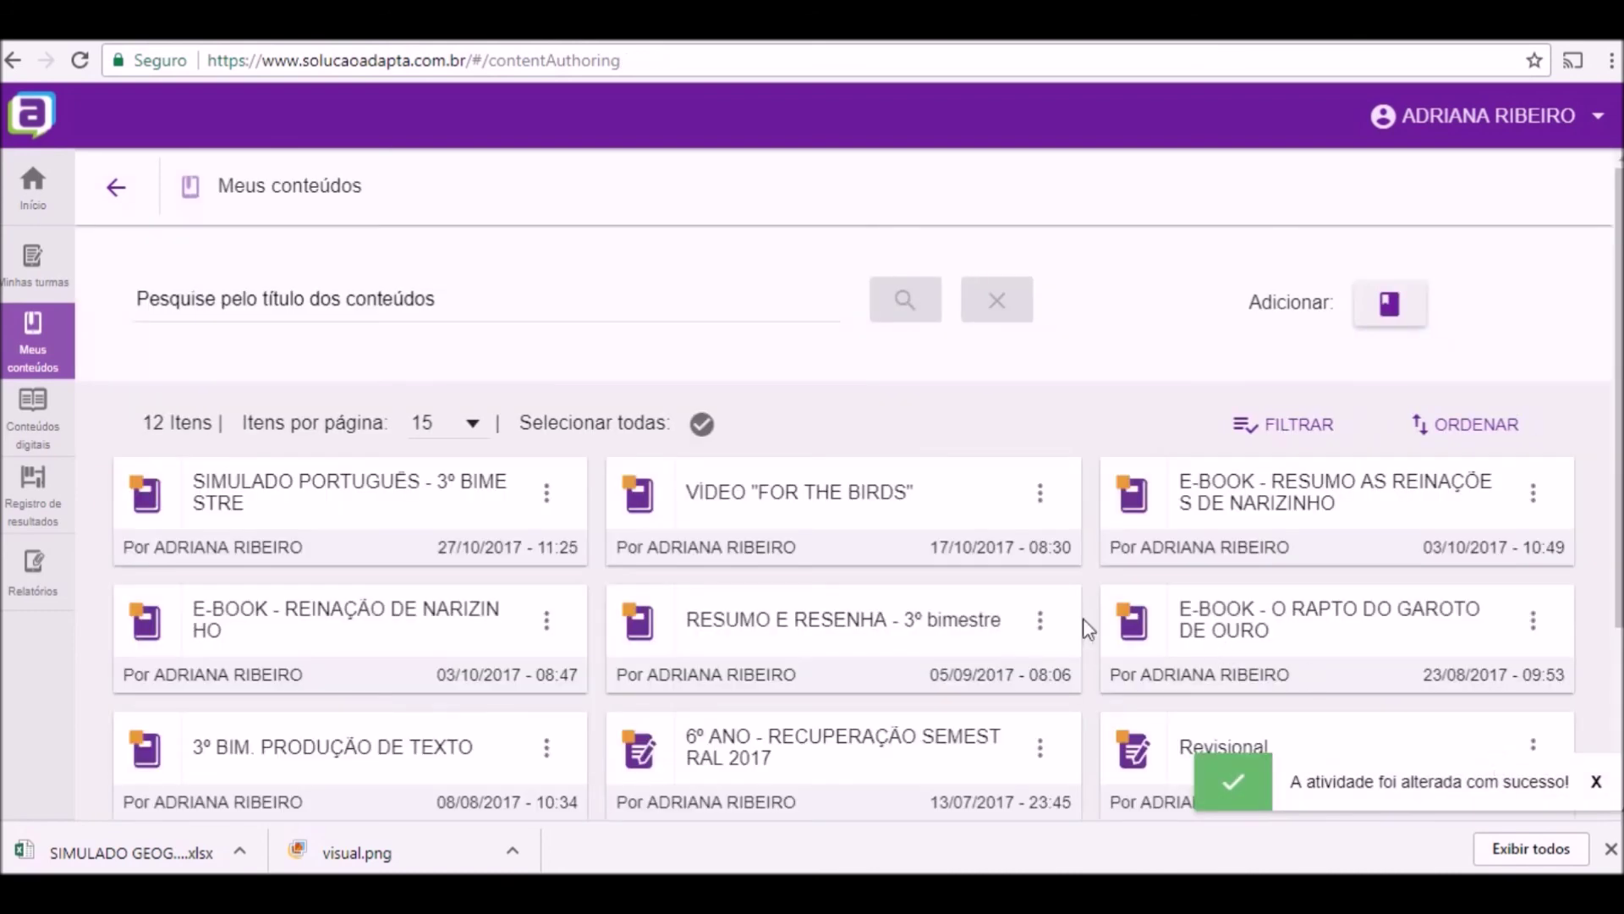
left_click(549, 497)
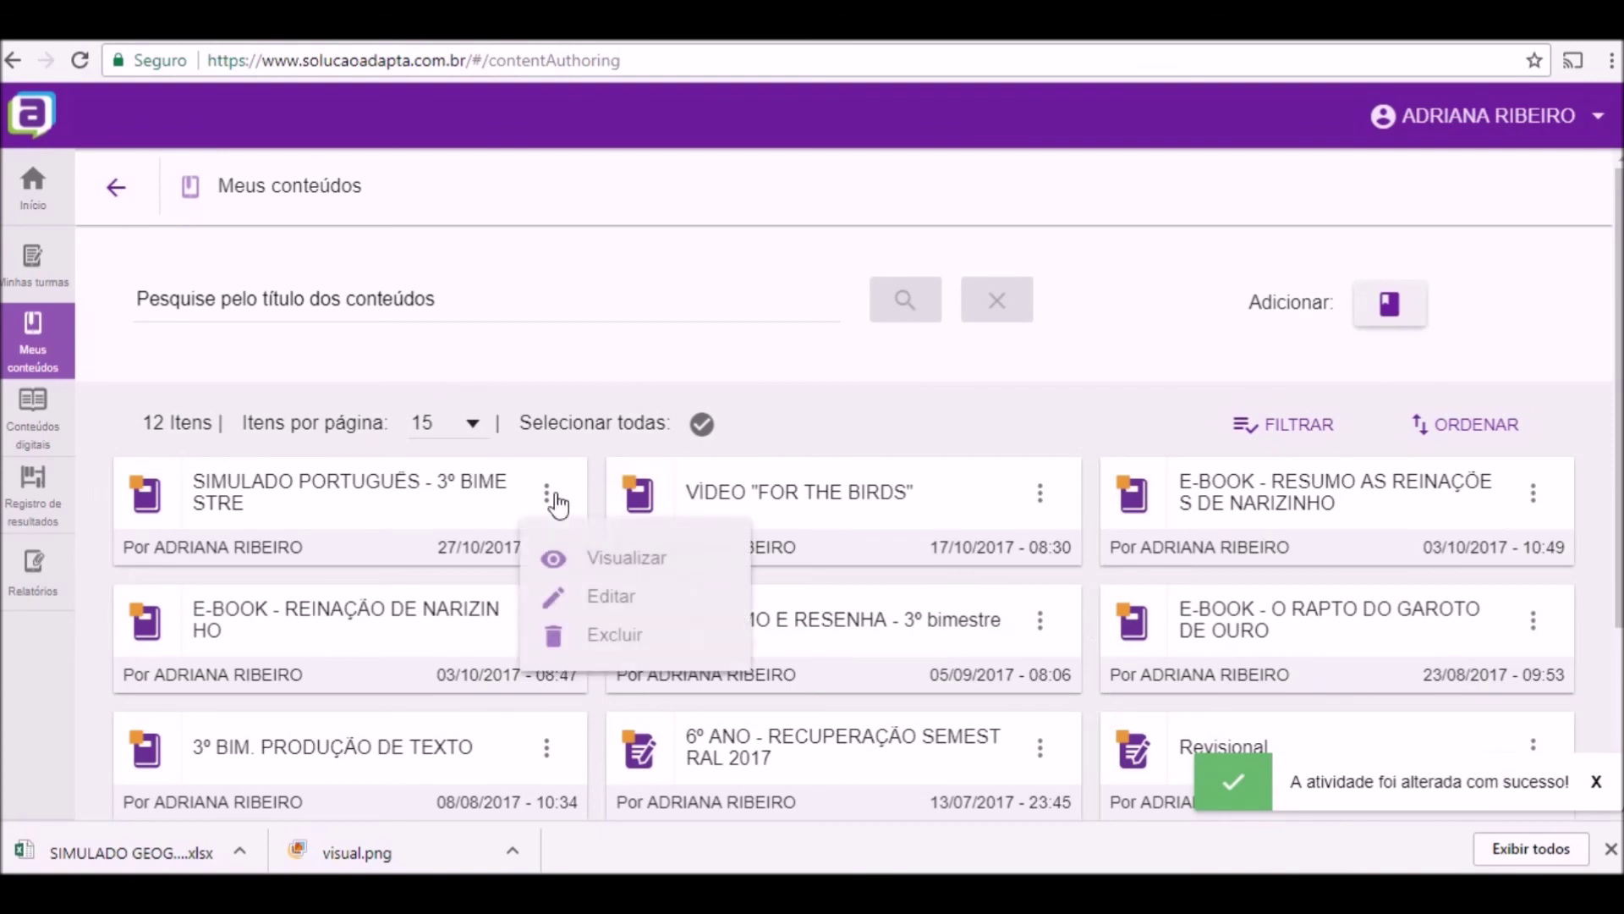
left_click(645, 563)
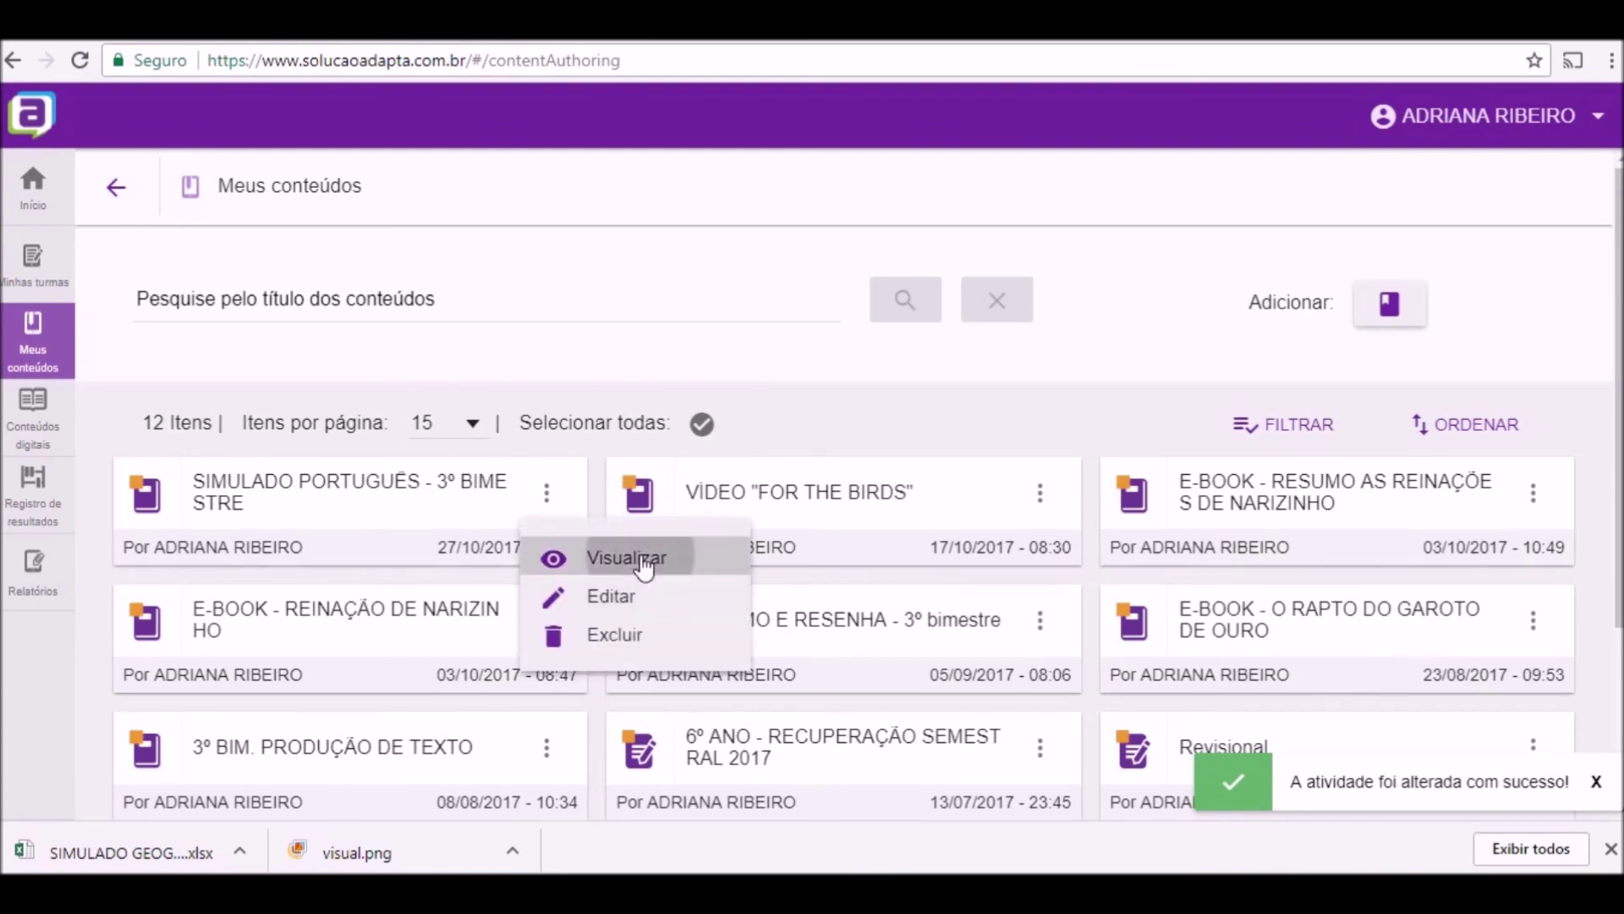
left_click(1482, 274)
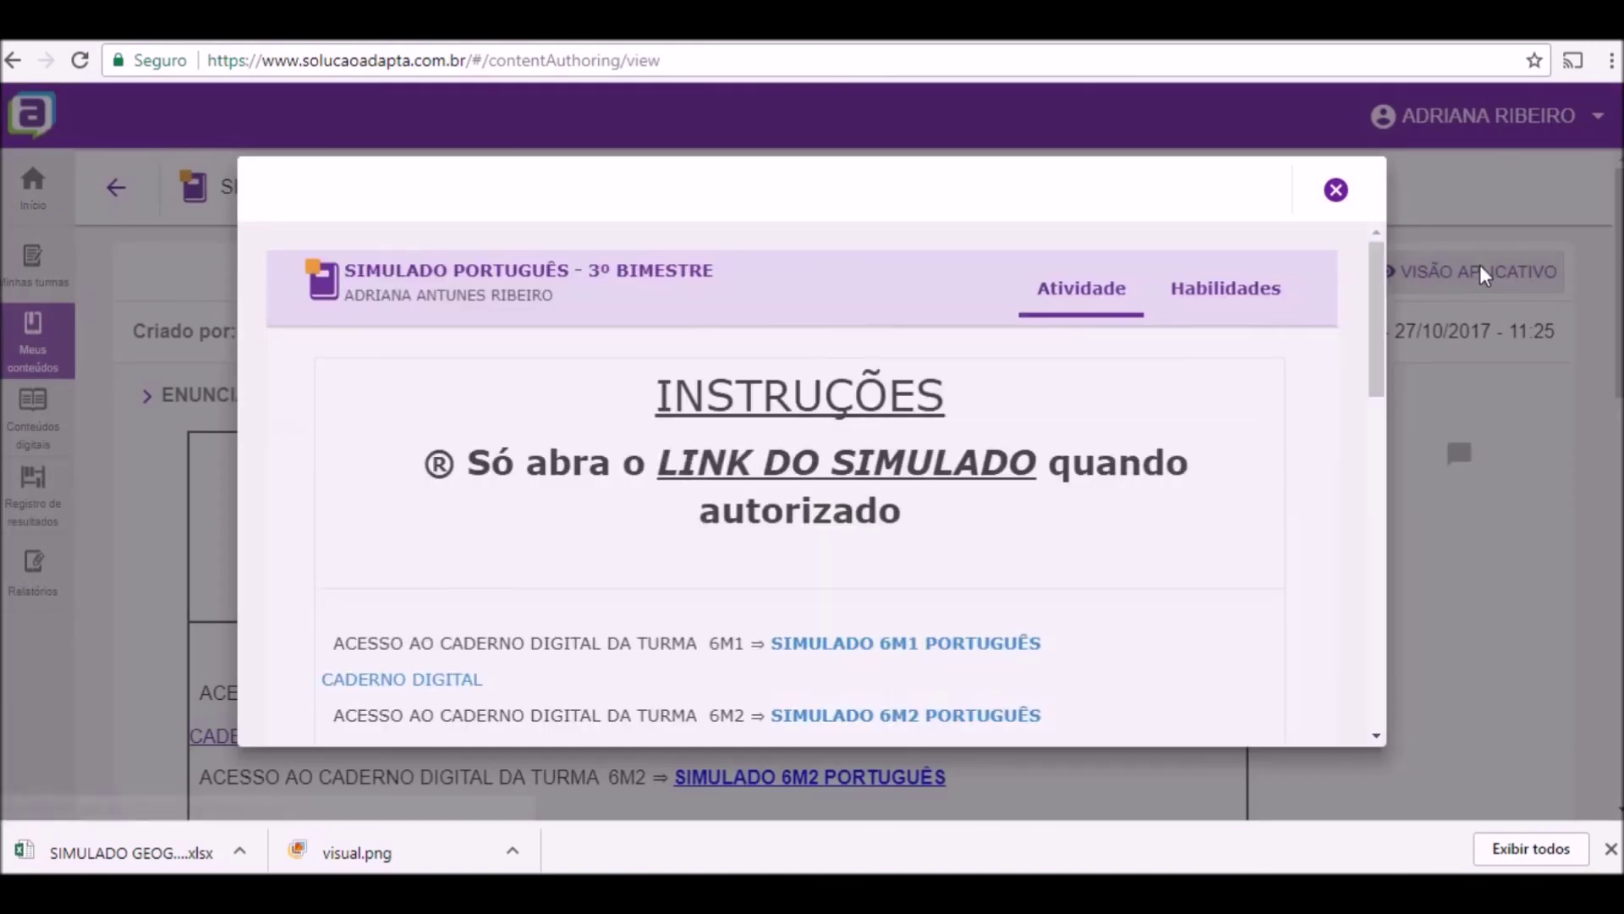
Examine the class access links, the CADERNO DIGITAL link and the exam instructions in the app view, and close it
scroll(803, 483, "down", 3)
scroll(1456, 424, "down", 1)
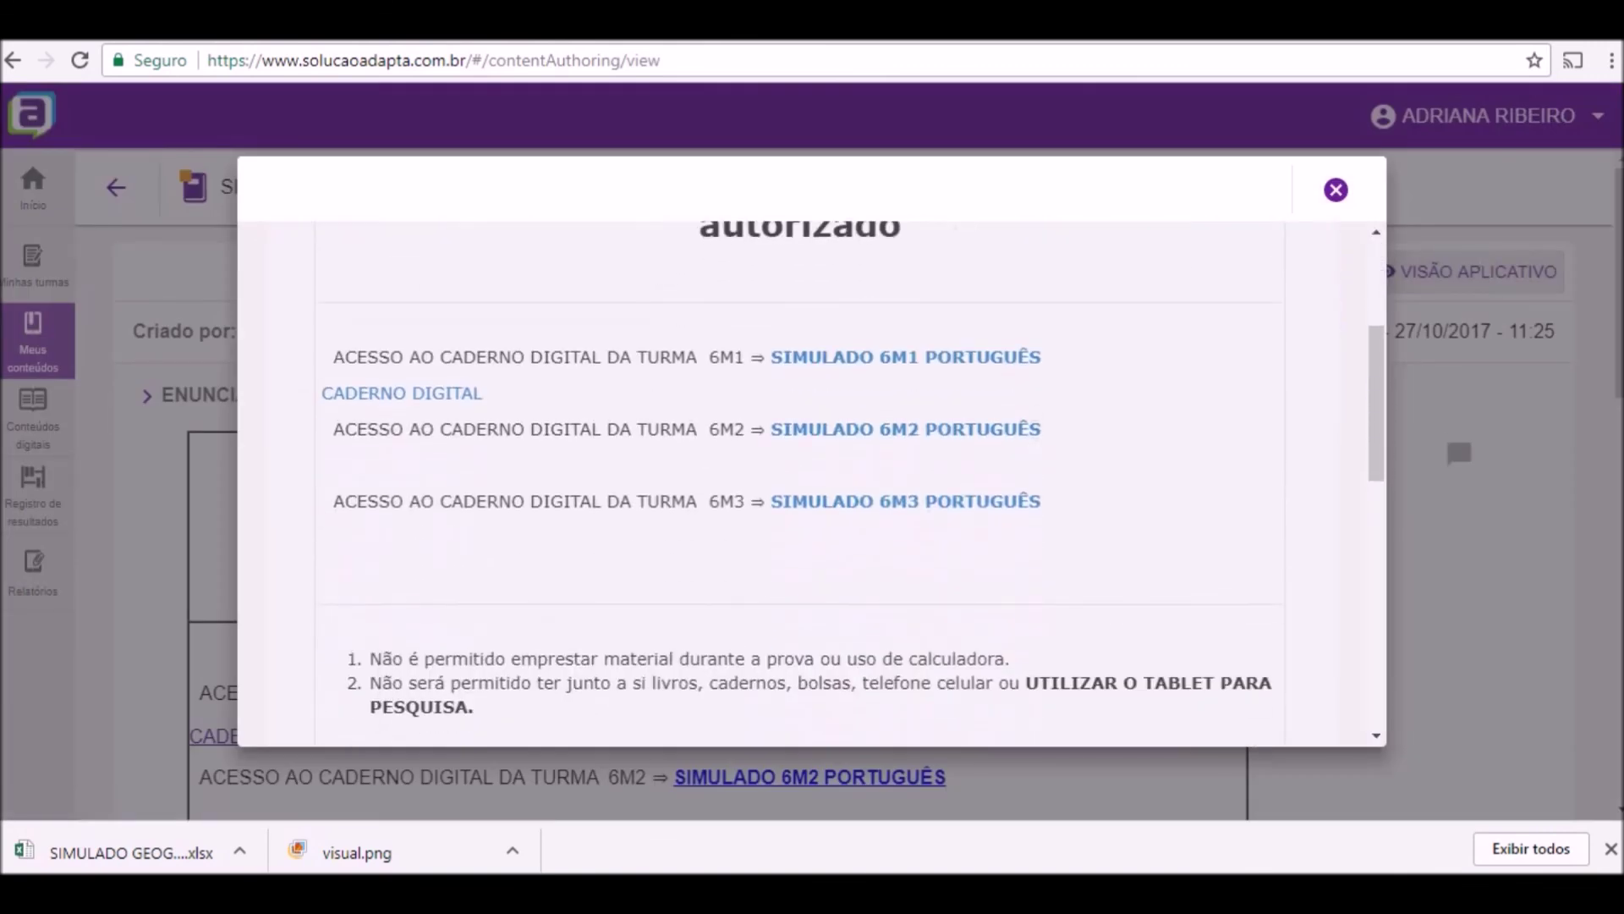
scroll(1456, 424, "down", 2)
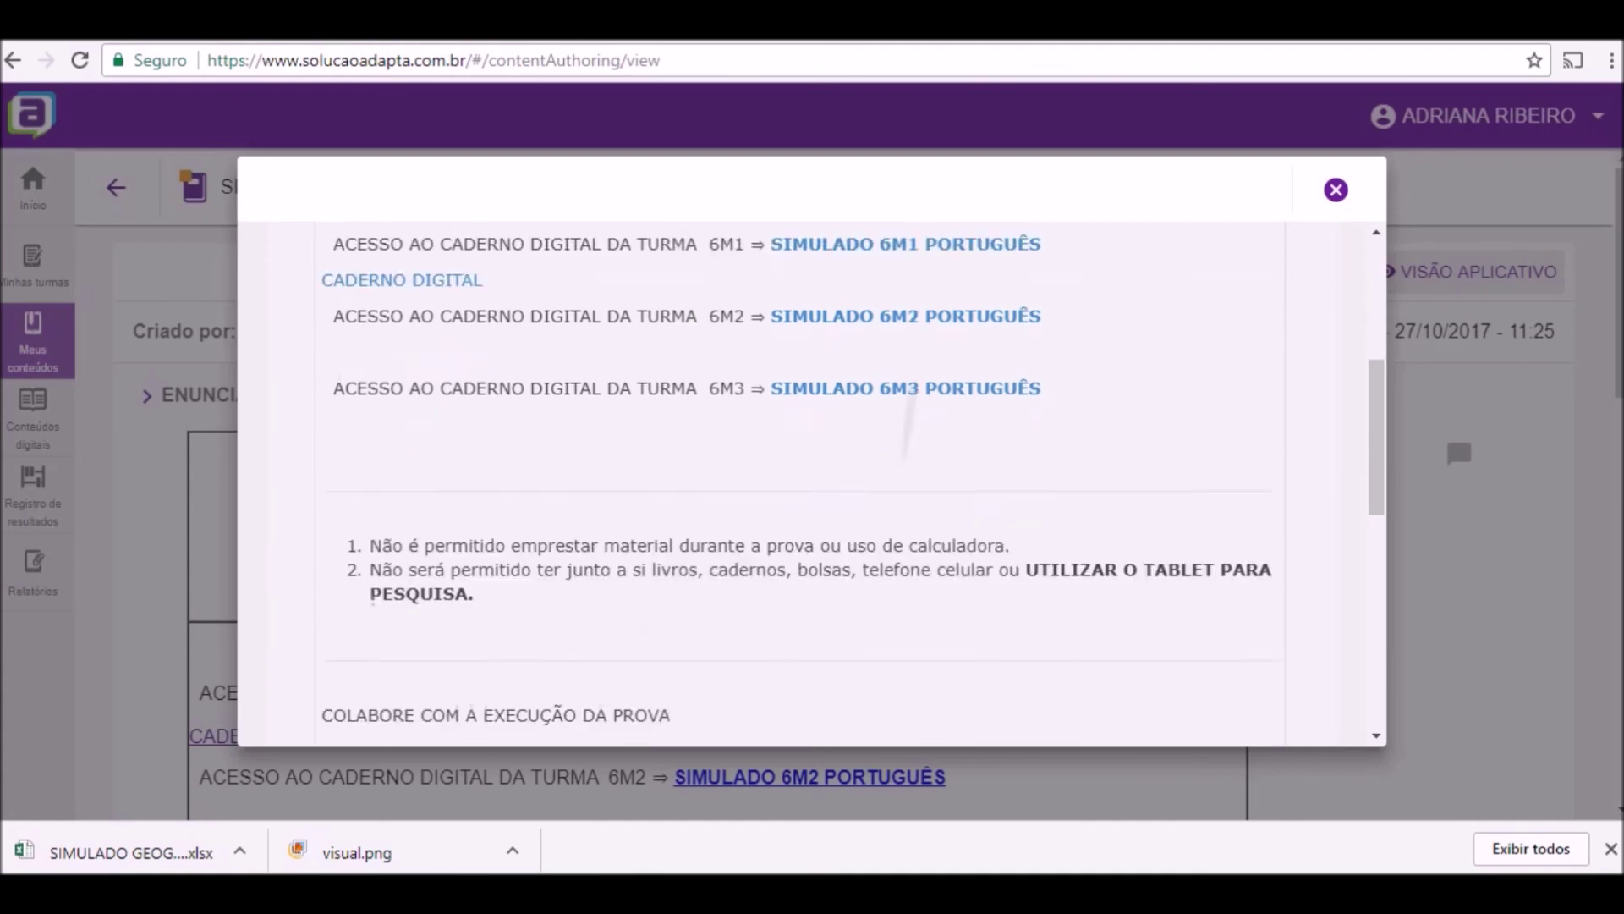
scroll(1457, 424, "up", 2)
scroll(1456, 425, "down", 4)
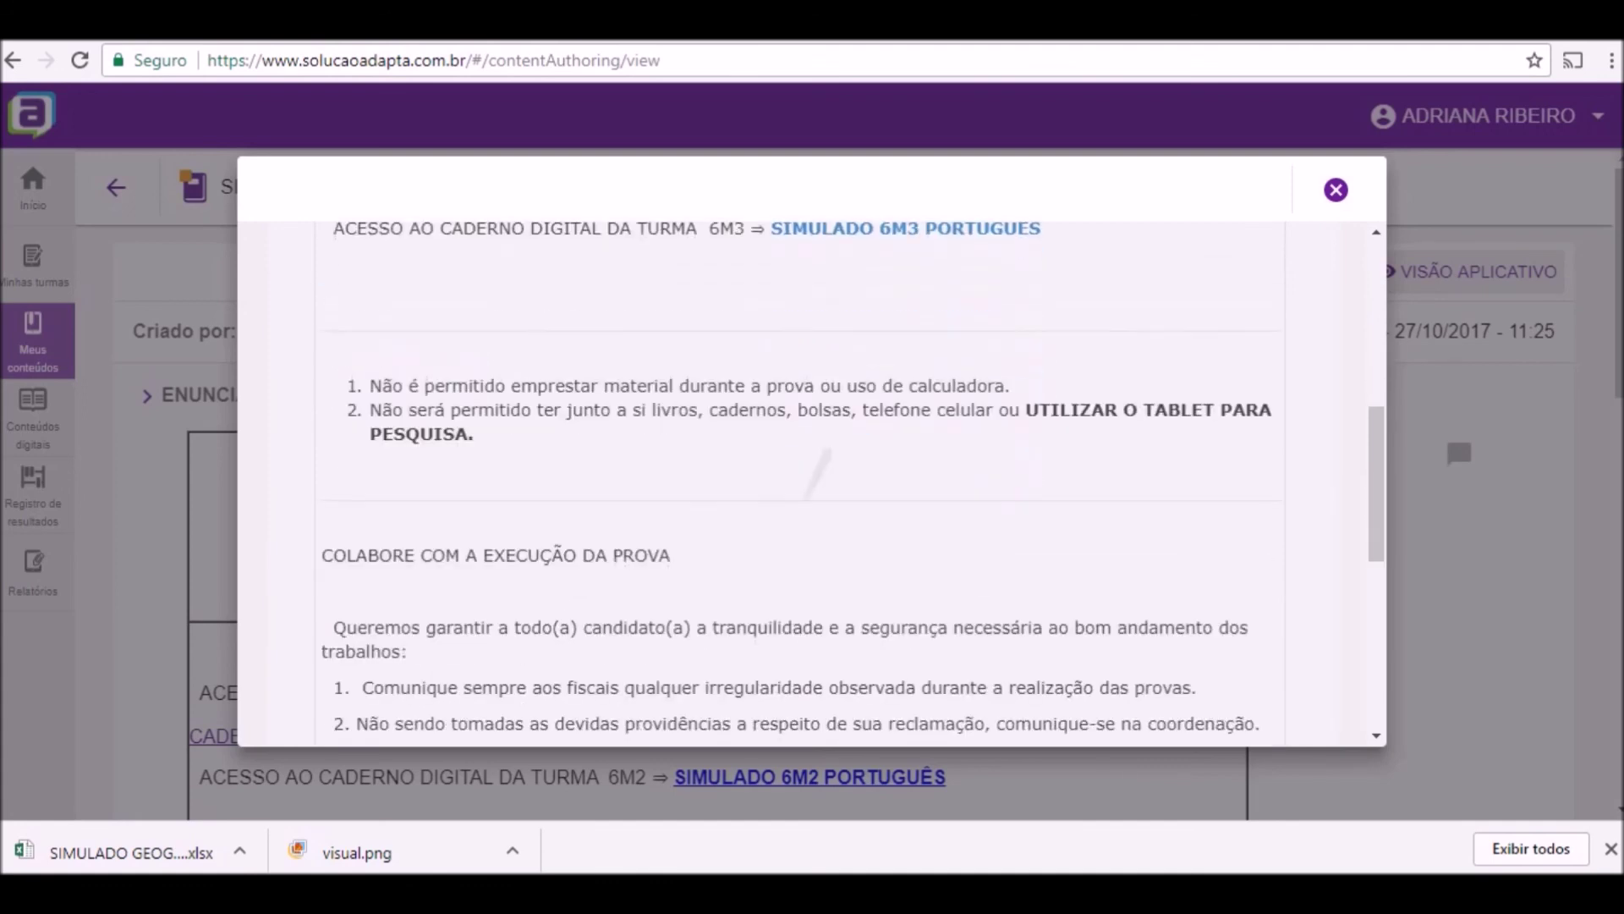
scroll(1457, 425, "up", 6)
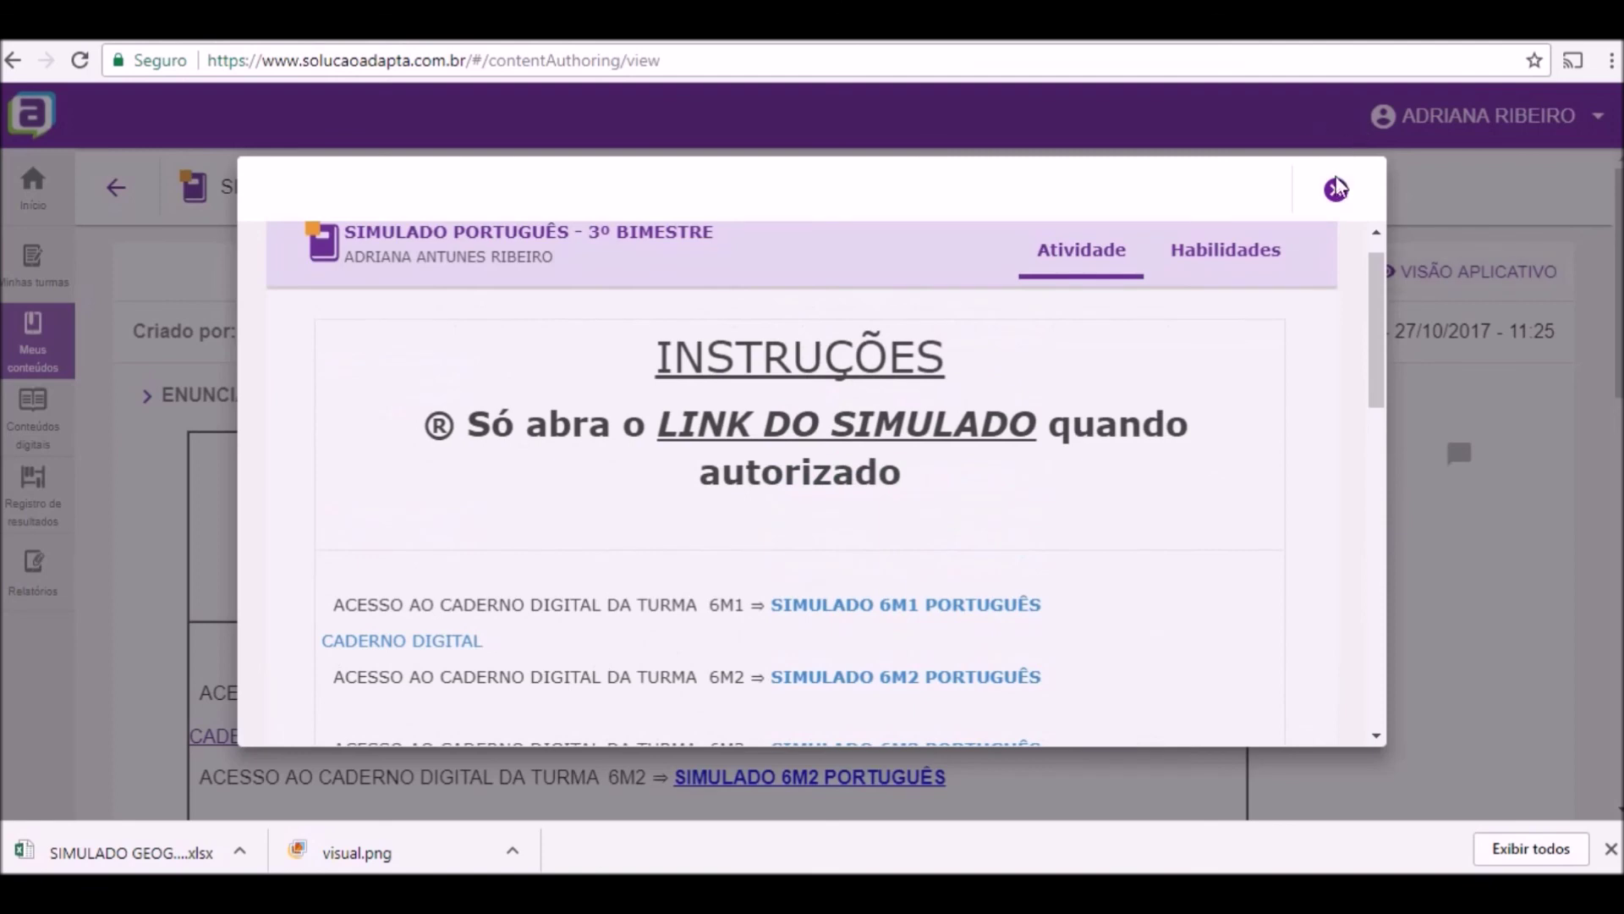
left_click(1336, 190)
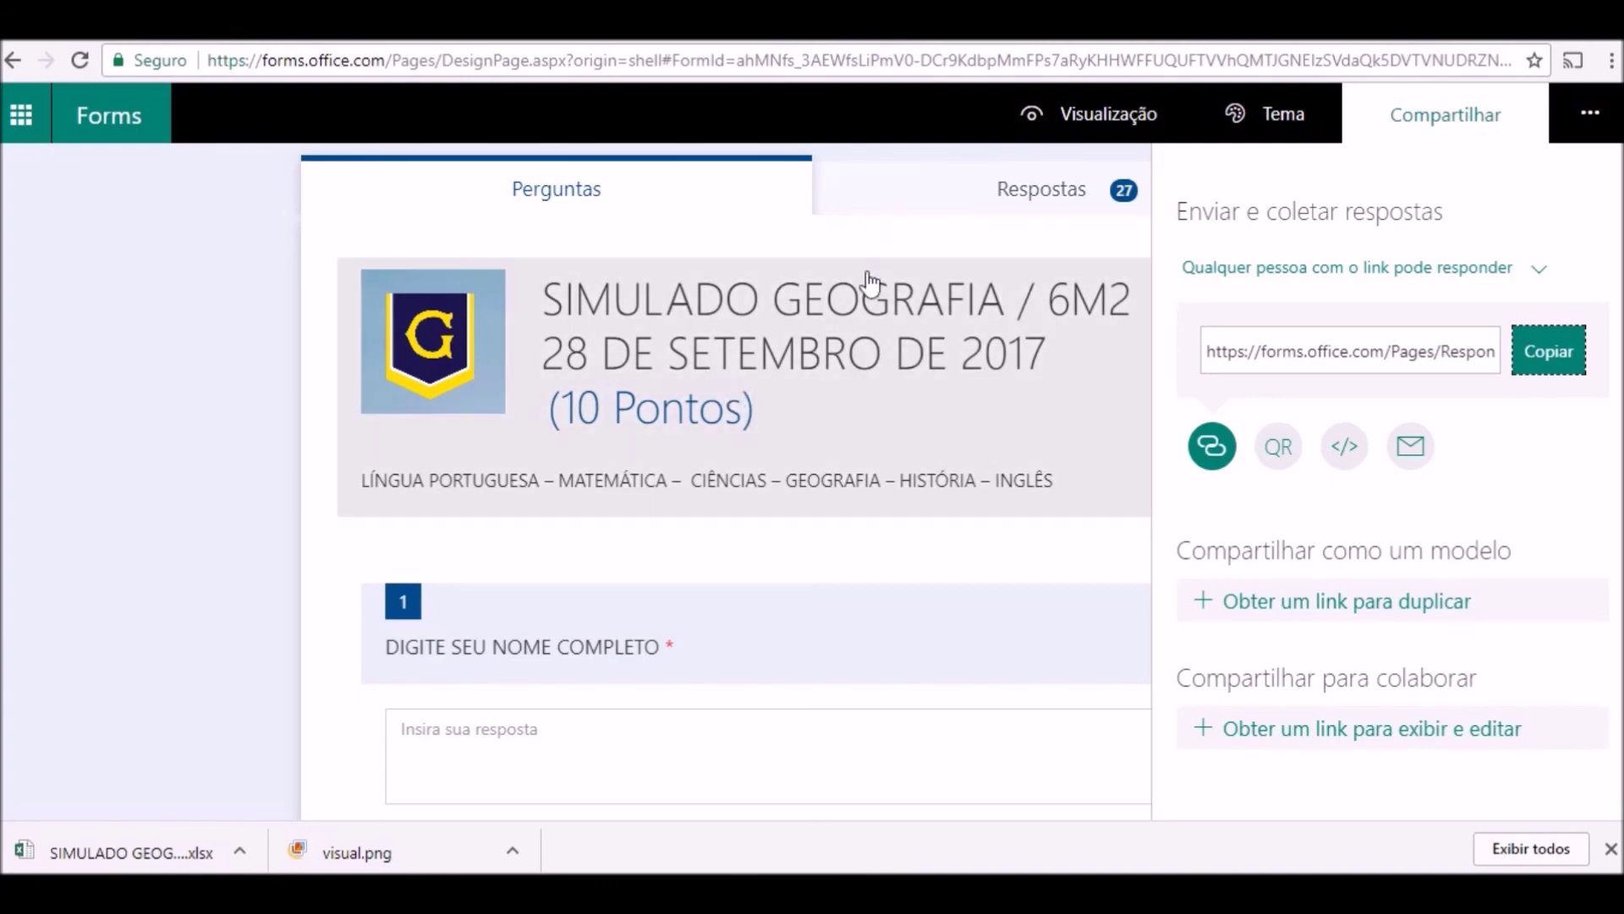
Switch to Microsoft Forms and open the responses of the SIMULADO GEOGRAFIA / 6M2 questionnaire
left_click(905, 201)
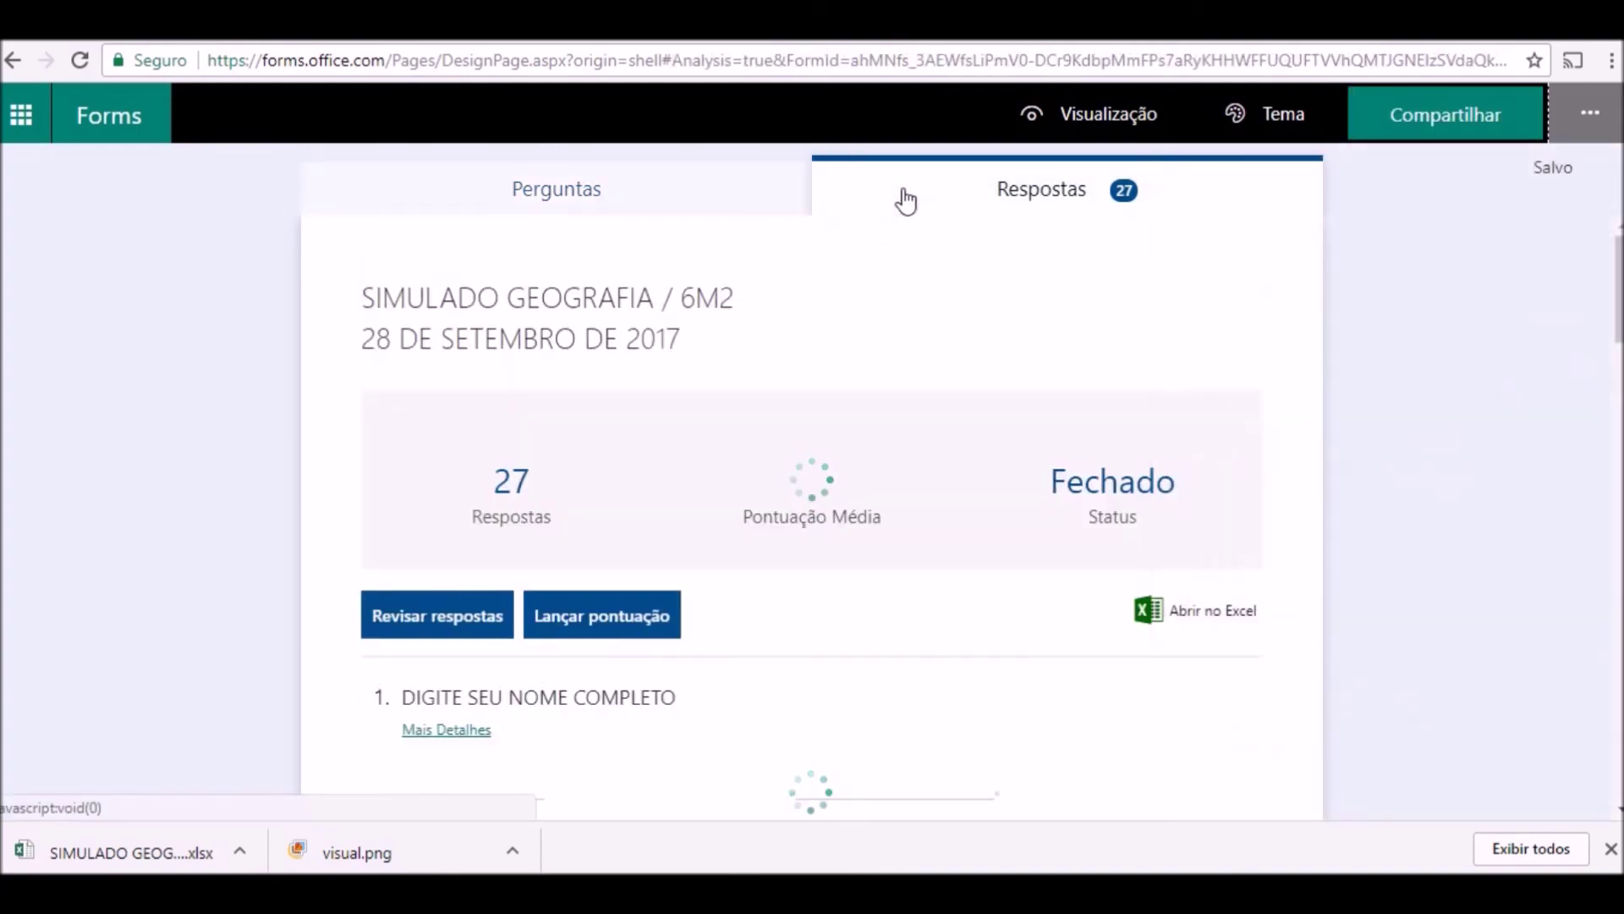